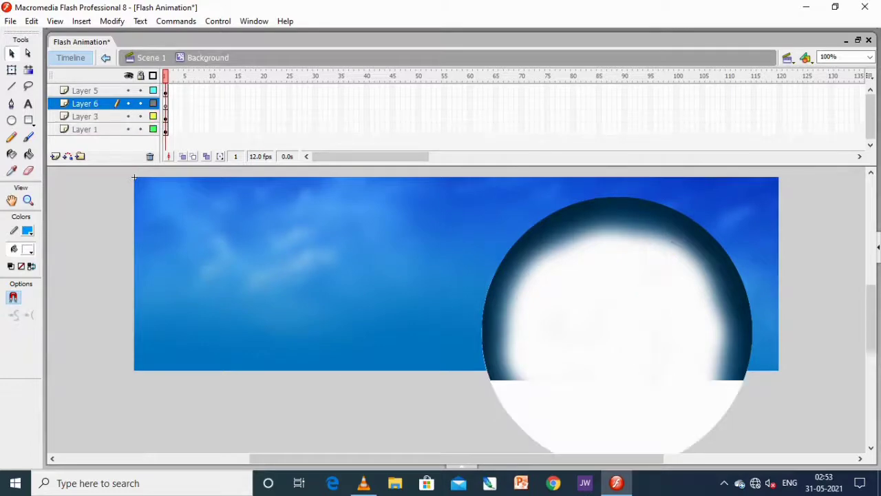
- Import the world map image onto Layer 6 and extend all four layers to frame 50
key("ctrl+r")
key("Return")
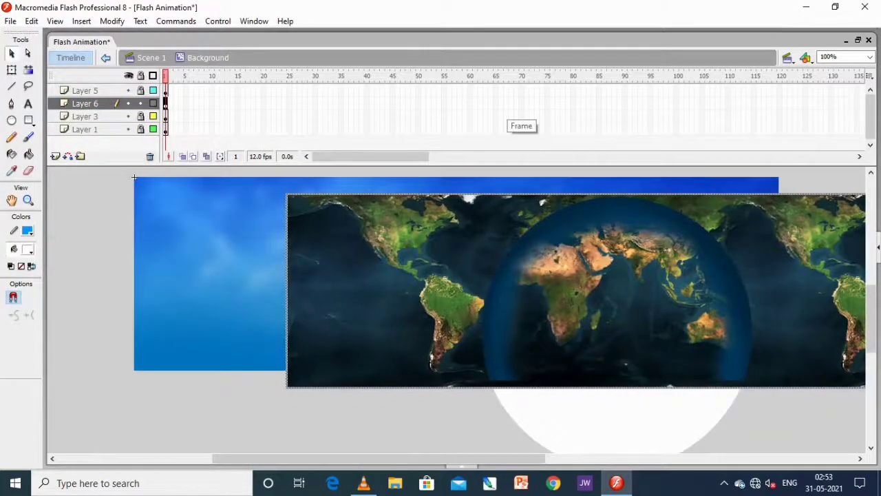
left_click_drag(418, 90, 418, 129)
right_click(418, 129)
left_click(440, 159)
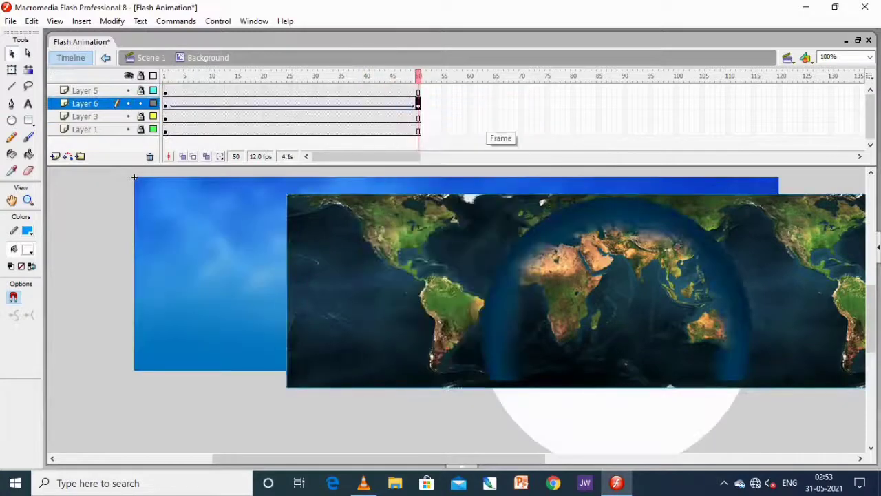
- Shift the world map to the left at frame 50 of Layer 6 and play back the motion tween
key("shift+Left")
key("shift+Left")
key("shift+Left")
key("shift+Left")
key("shift+Left")
key("shift+Left")
key("shift+Left")
key("shift+Left")
key("shift+Left")
key("shift+Left")
key("Return")
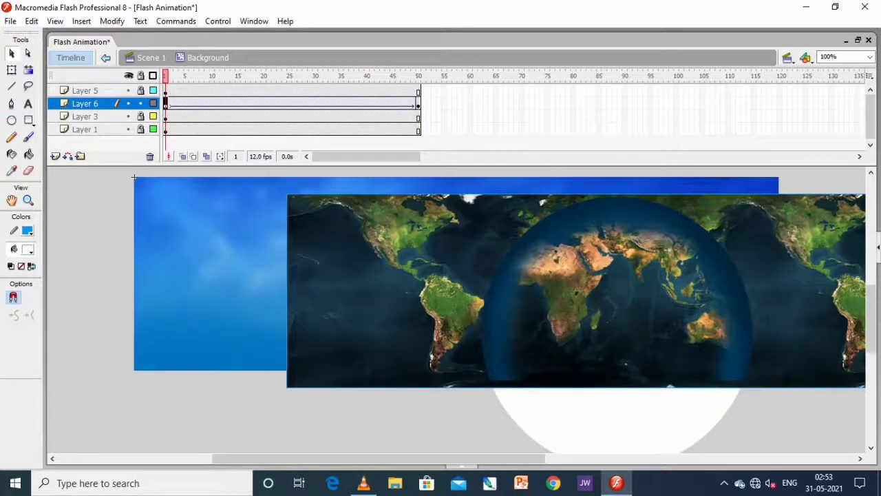
- Try to use Layer 6 as a mask over Layer 3, preview the movie, and undo the mask
right_click(97, 104)
left_click(122, 226)
key("ctrl+Return")
key("ctrl+w")
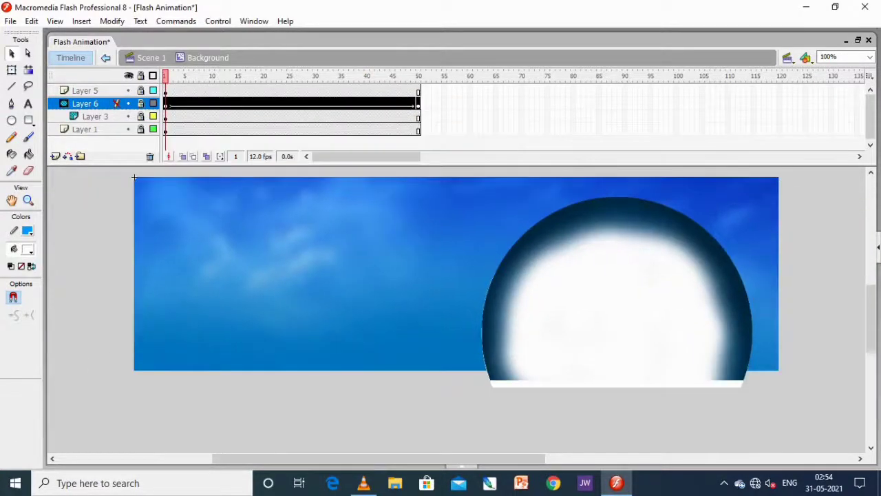
key("ctrl+z")
- Move Layer 3 above Layer 6, make it a mask for the moving map, and preview the movie
left_click(85, 116)
left_click_drag(85, 115, 84, 98)
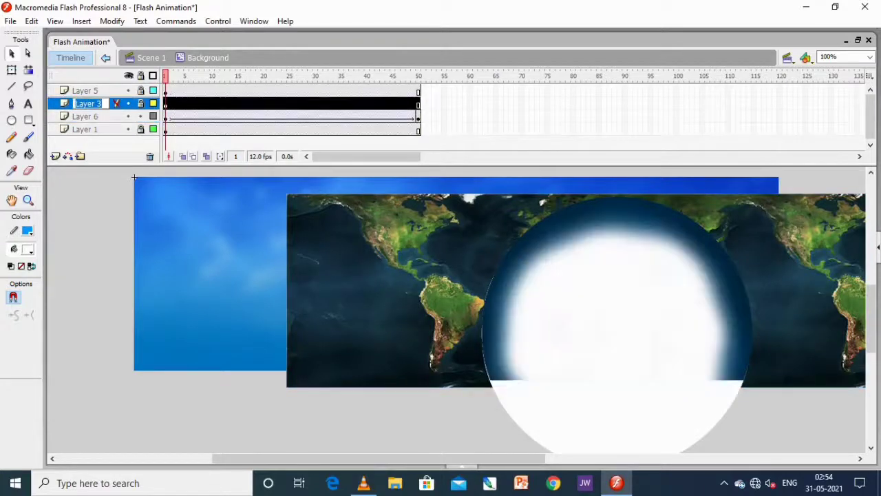
right_click(85, 103)
left_click(111, 226)
key("ctrl+Return")
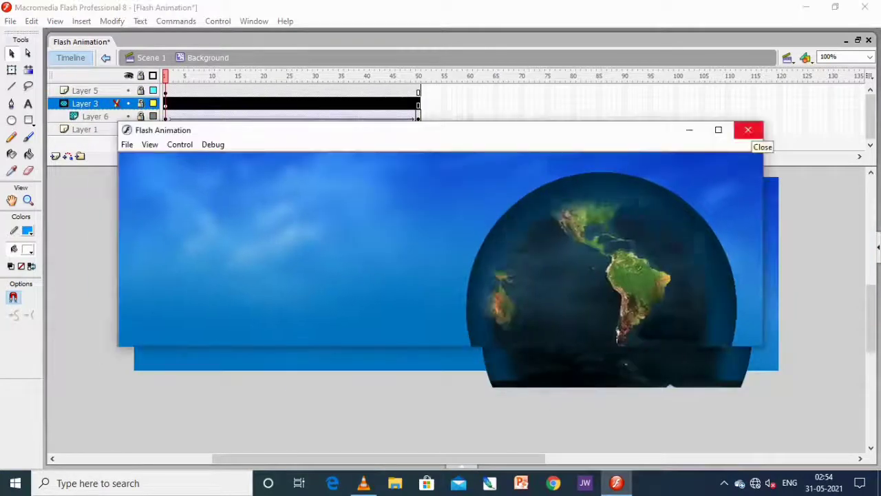
left_click(748, 129)
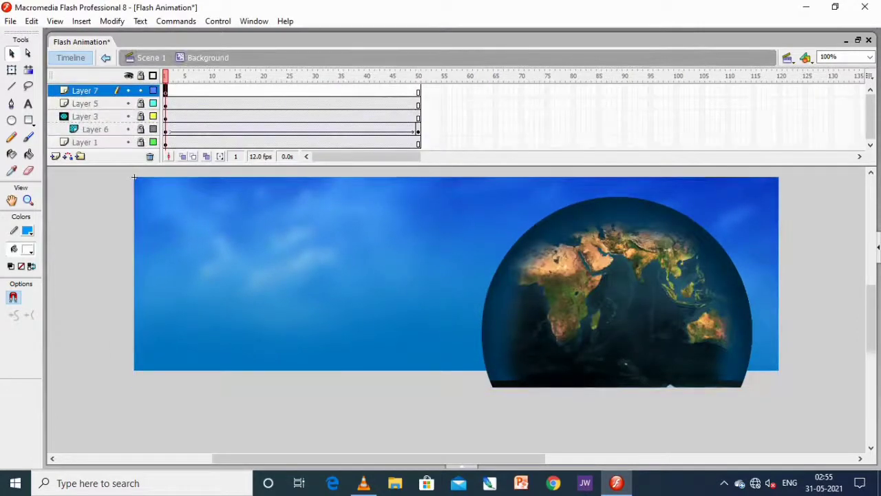
- Import the large sharp virus picture onto Layer 7, and tween its rotation up to frame 50, checking it in a movie preview
key("ctrl+r")
key("Return")
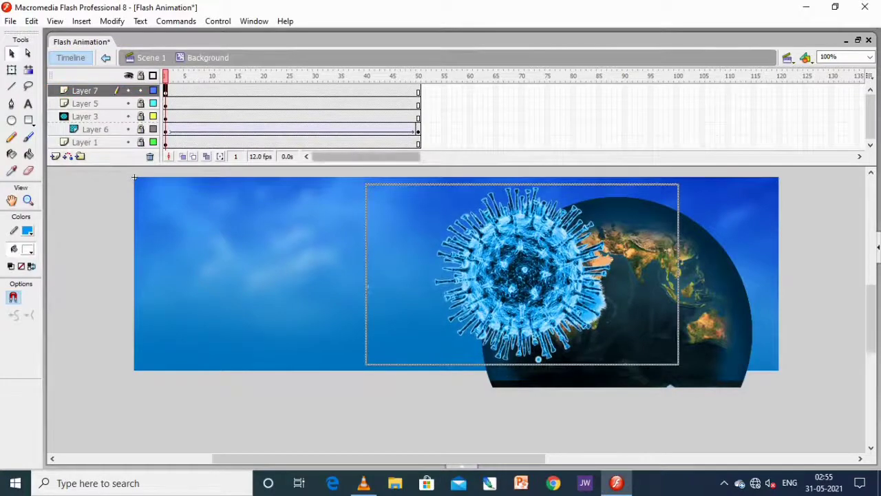
left_click(418, 90)
key("ctrl+Return")
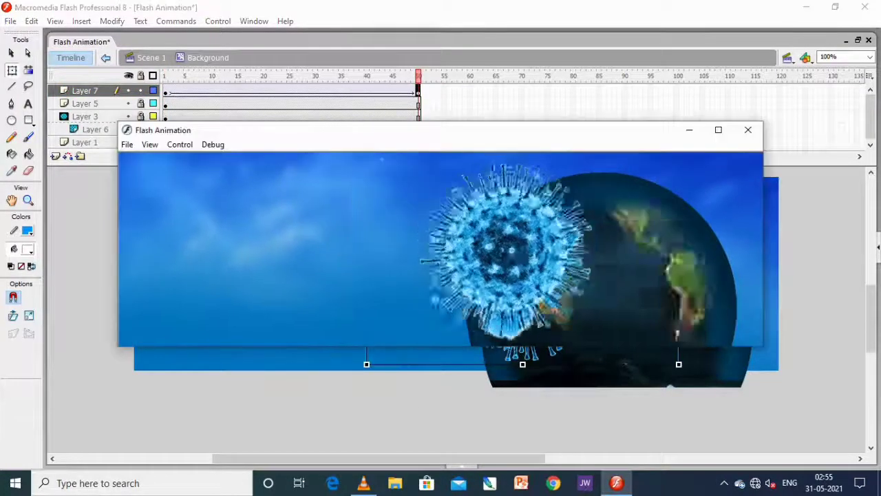
left_click(748, 130)
- Add Layer 8 with the blurred virus picture and Layer 9 with the small virus picture
left_click(55, 157)
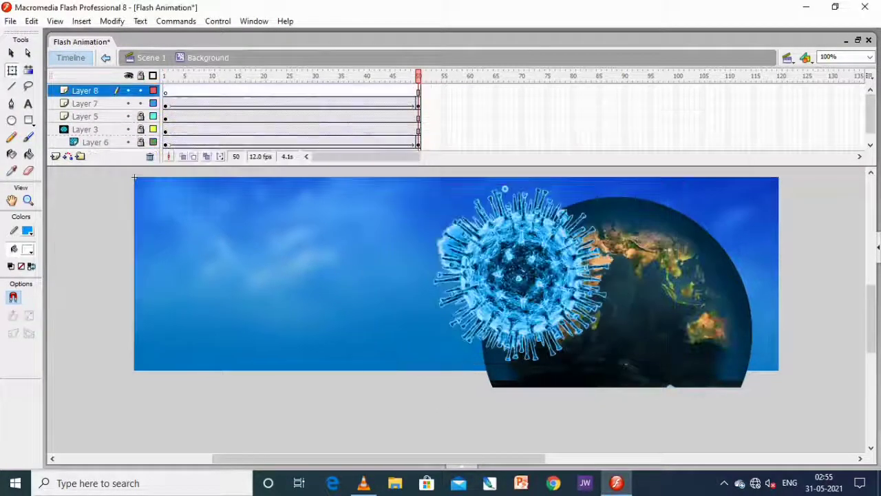
key("ctrl+r")
key("Return")
key("Return")
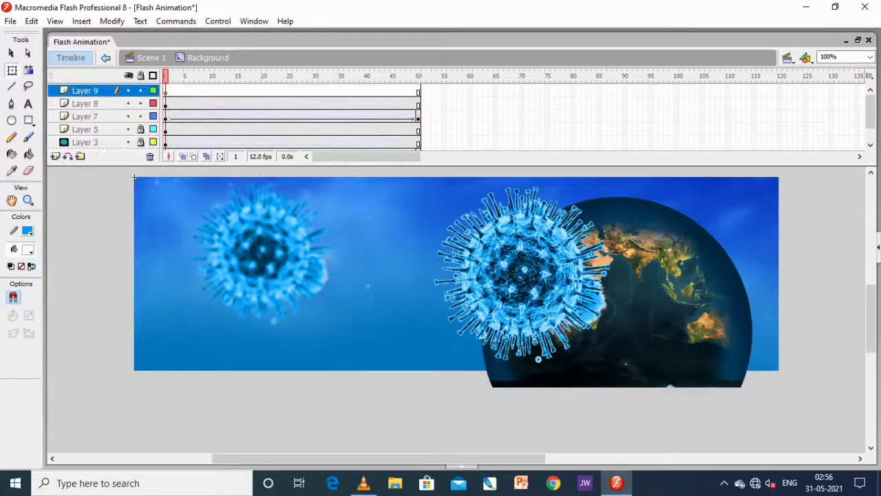
key("ctrl+r")
key("Right")
key("Return")
key("Return")
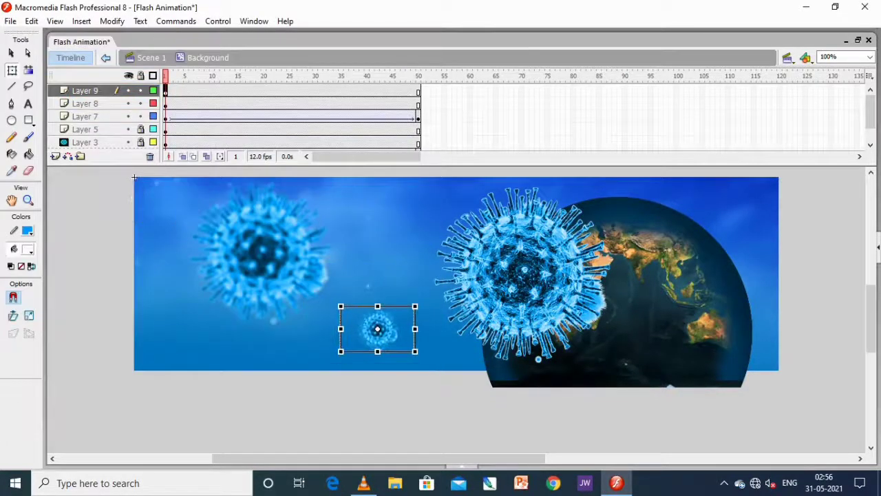
- Rename Layers 7, 8 and 9 as Vir1, Vir2 and Vir3, and preview the movie
double_click(76, 116)
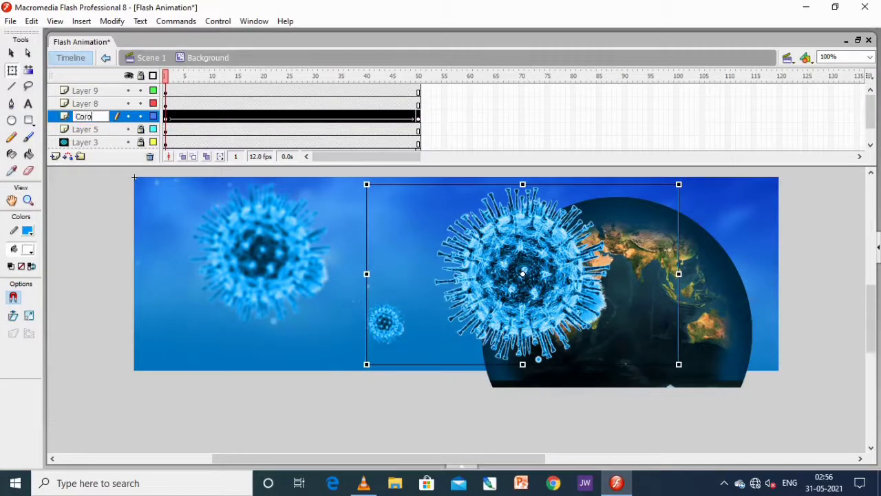
double_click(81, 104)
type("Vir2")
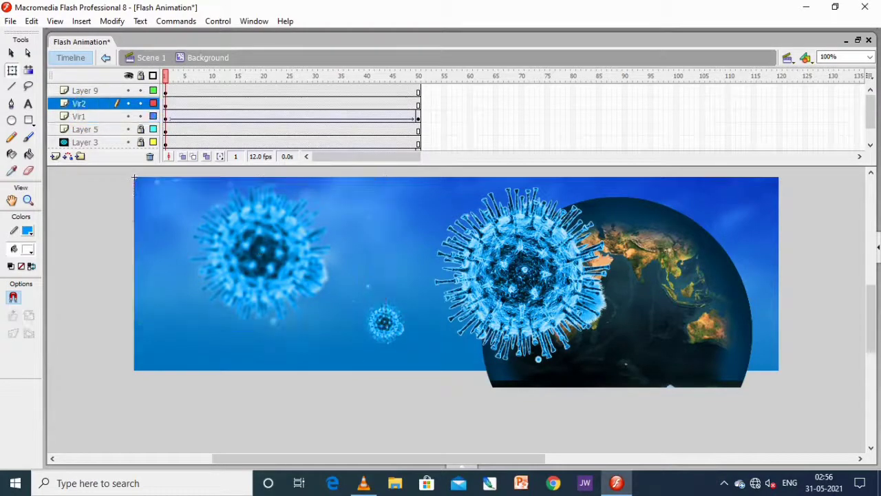
key("ctrl+Return")
key("ctrl+w")
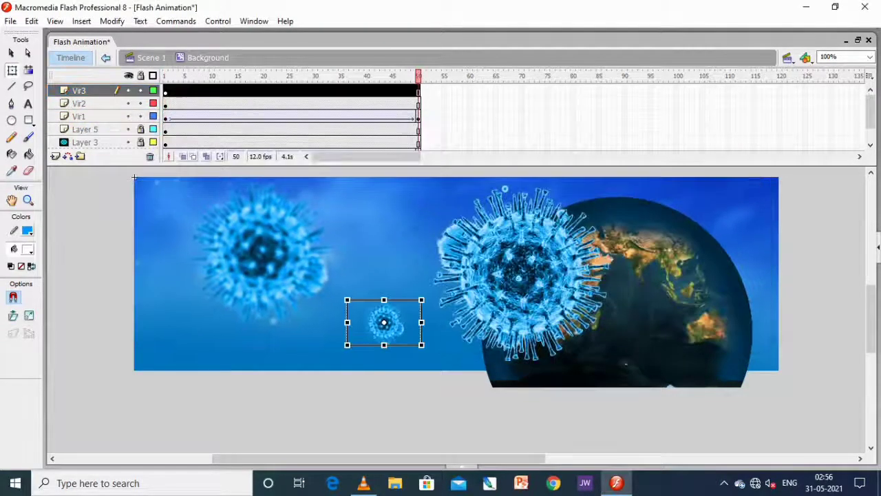
- Add frame-50 keyframes with rotation tweens to the viruses on Vir3 and Vir2, checking them in a movie preview
right_click(412, 91)
left_click(454, 101)
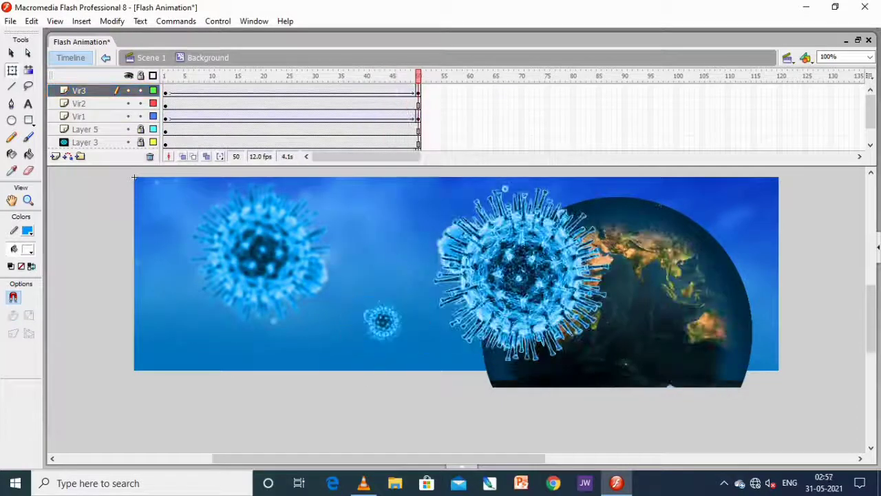
key("ctrl+Return")
key("ctrl+w")
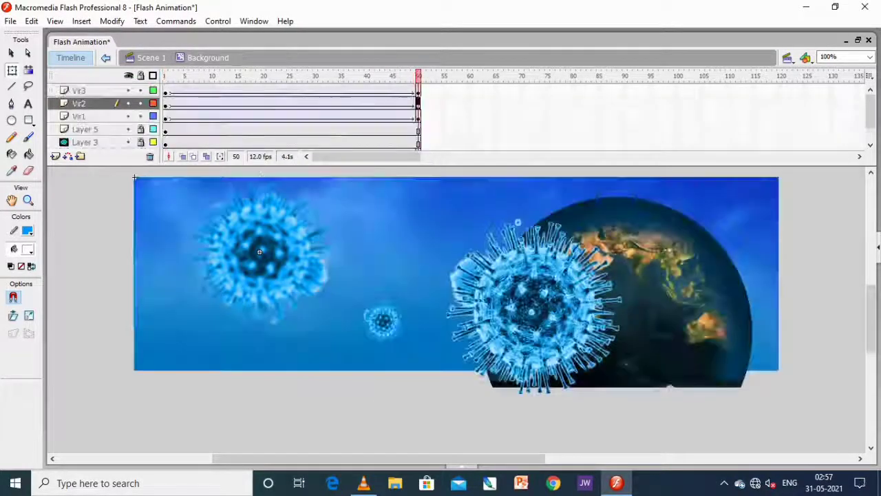
- Preview the movie to check the motion of the three viruses and the globe
key("ctrl+minus")
key("ctrl+Return")
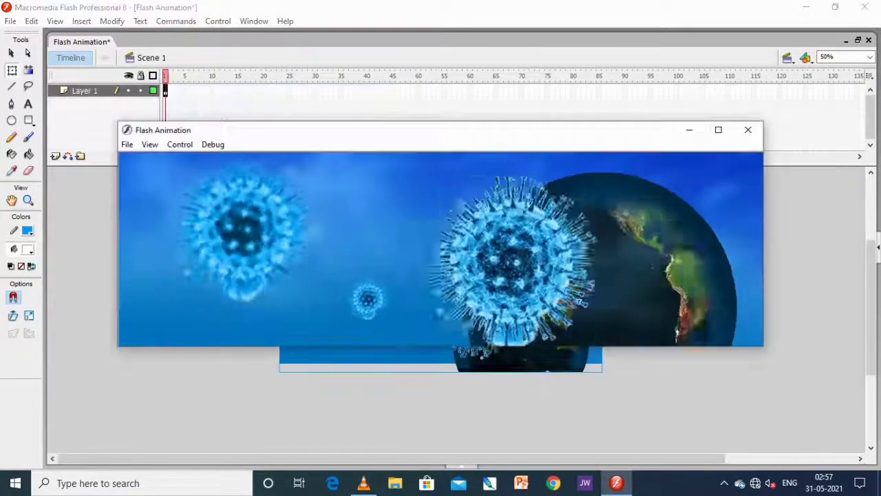
left_click(748, 130)
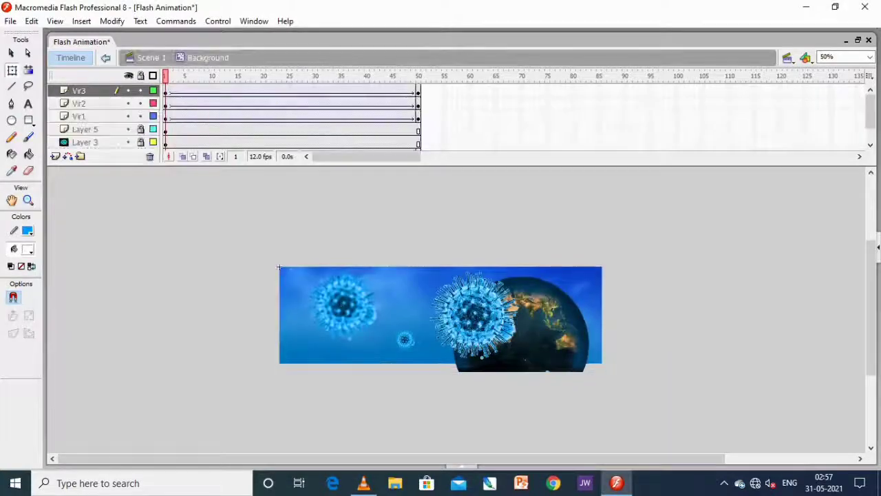
key("ctrl+Return")
key("ctrl+w")
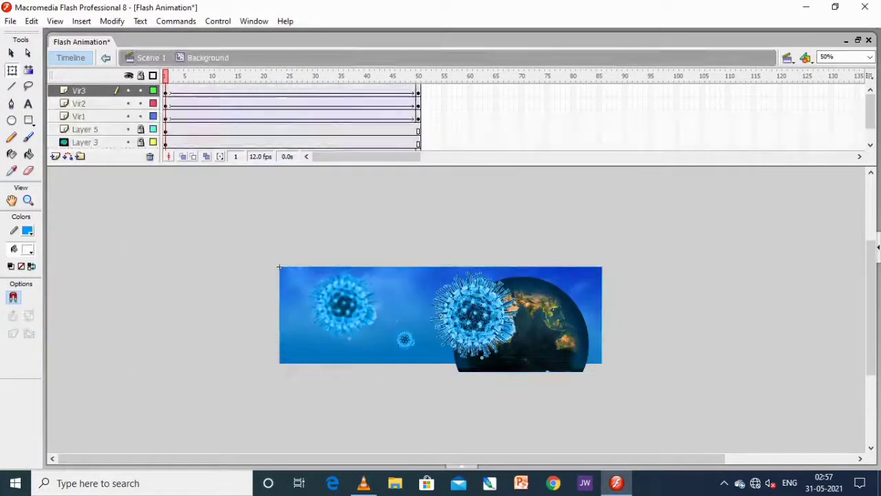
- Import the Korona text image onto Layer 10 and place it over the blurred virus
key("ctrl+1")
key("ctrl+r")
scroll(295, 197, "down", 1)
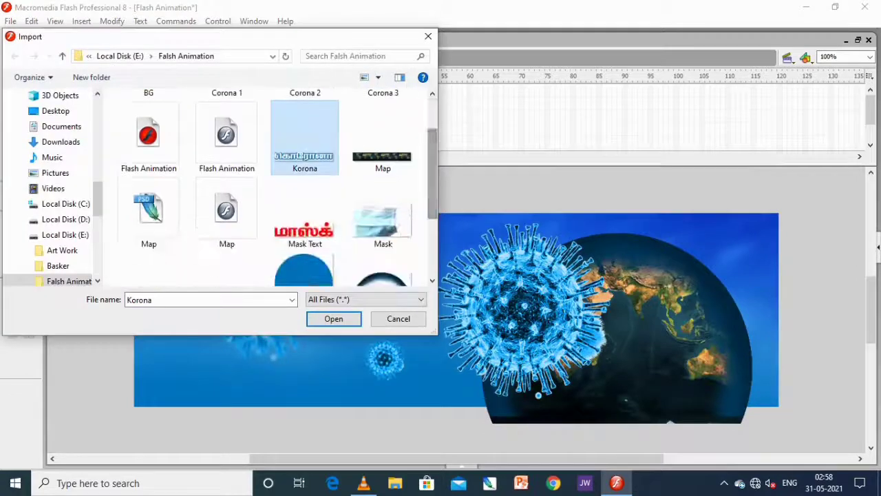
key("Return")
left_click_drag(273, 233, 290, 284)
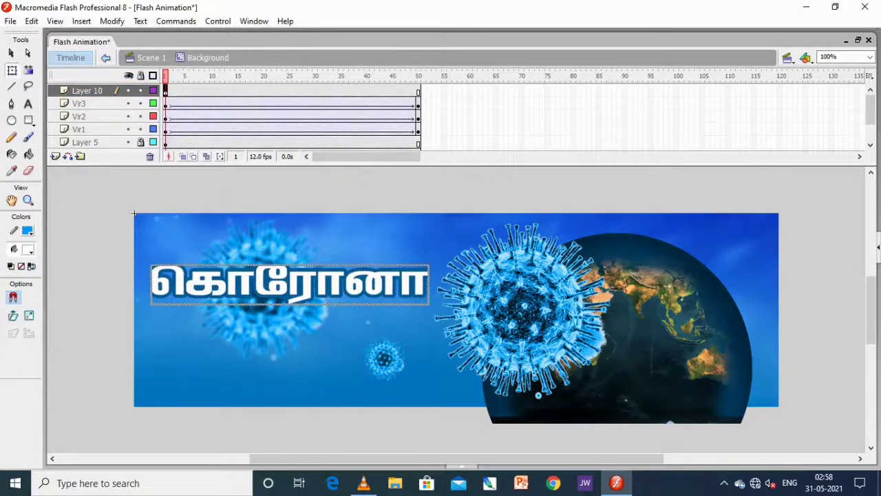
- Import the red Viros text image onto Layer 11 and delete it from the stage
key("ctrl+r")
scroll(269, 186, "down", 2)
key("Return")
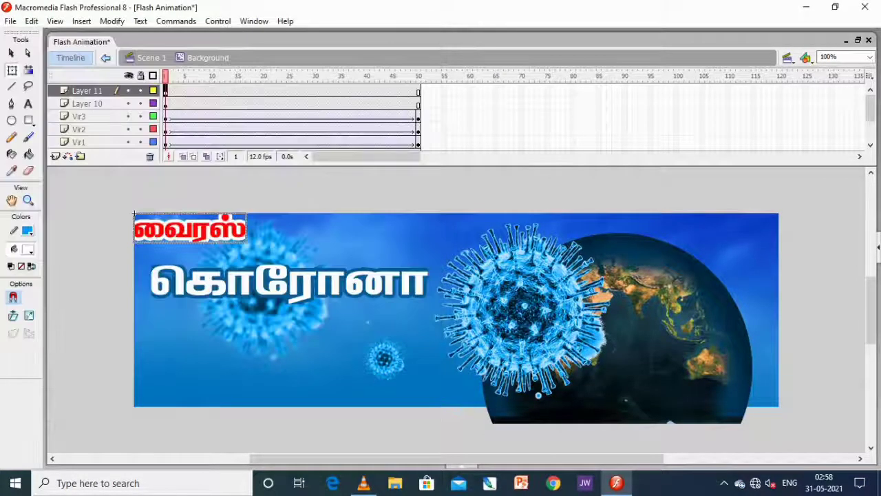
key("Delete")
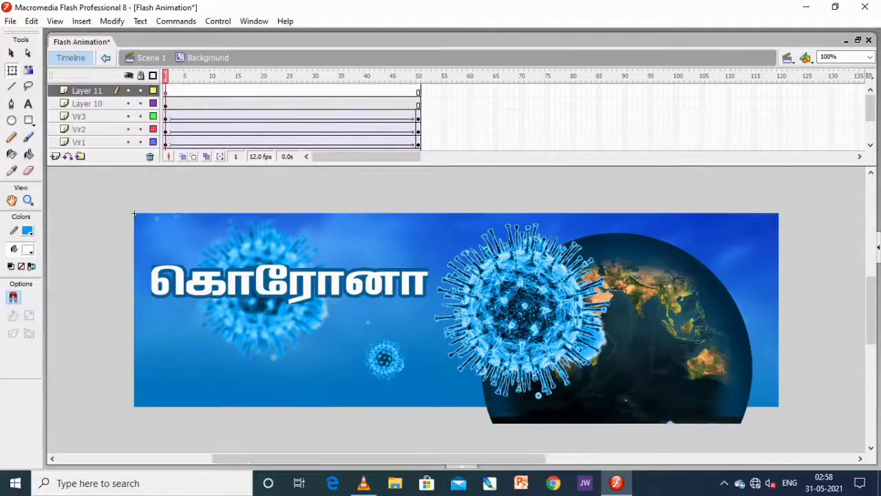
- Switch to Photoshop and open Map.psd from the Falsh Animation folder
key("super")
key("Escape")
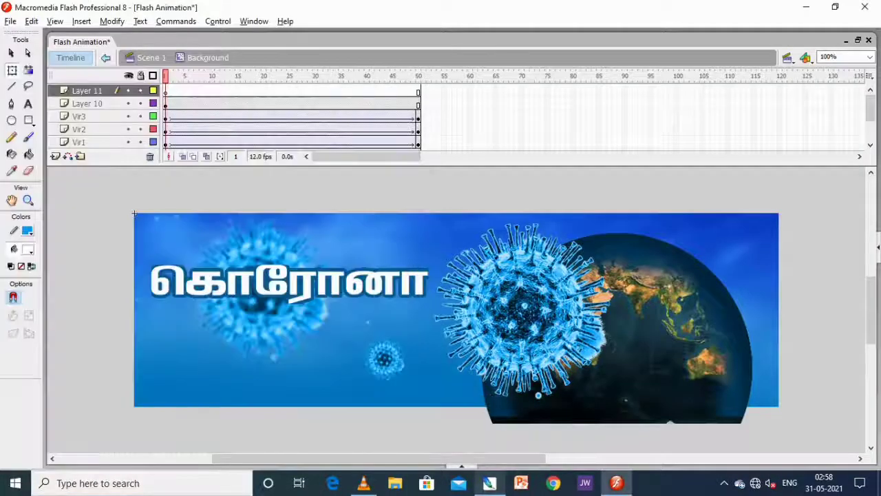
key("alt+Tab")
key("alt+Tab")
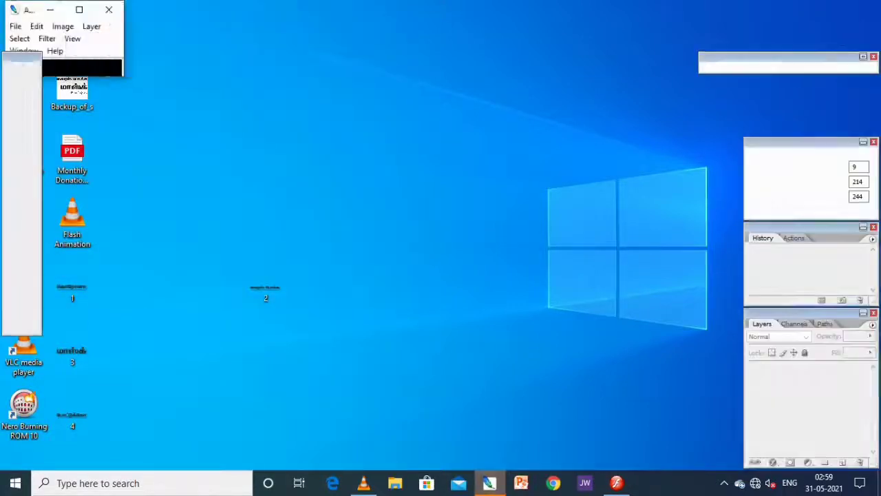
key("ctrl+o")
key("alt+Tab")
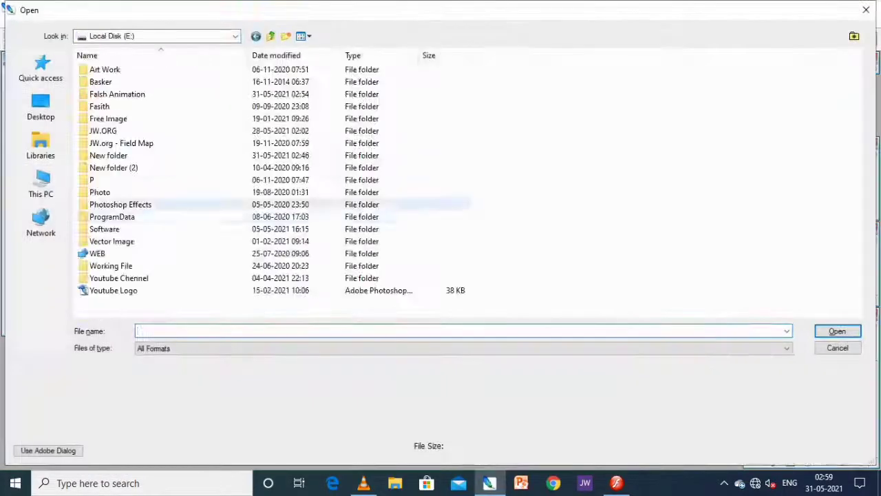
double_click(117, 93)
double_click(652, 90)
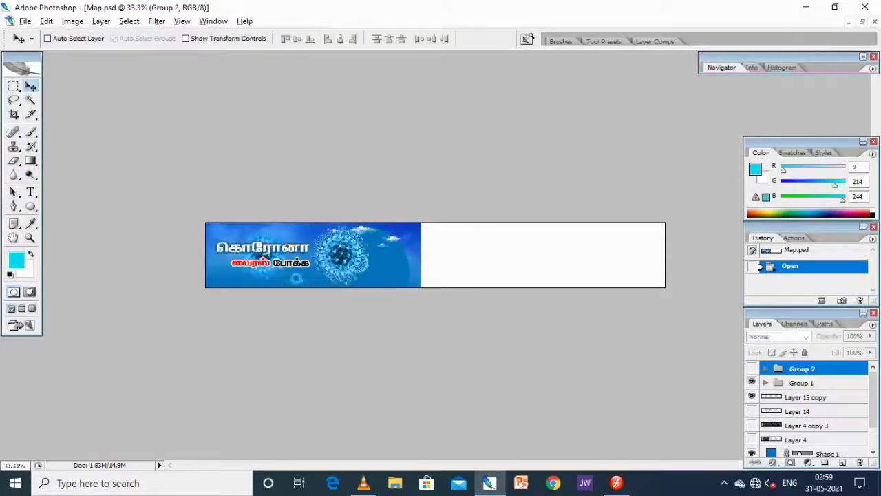
- Duplicate the Viros text layer of Map.psd into a new document and show it at 100%
left_click(296, 277, "ctrl")
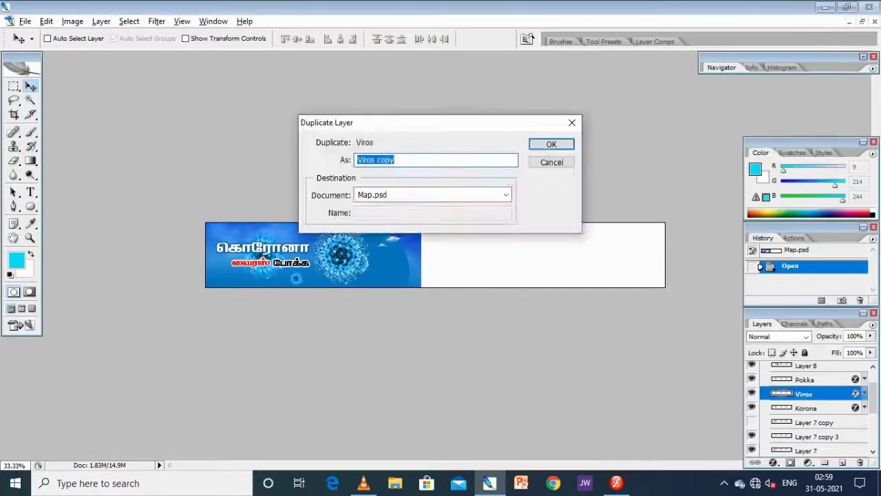
key("Return")
key("ctrl+alt+0")
key("m")
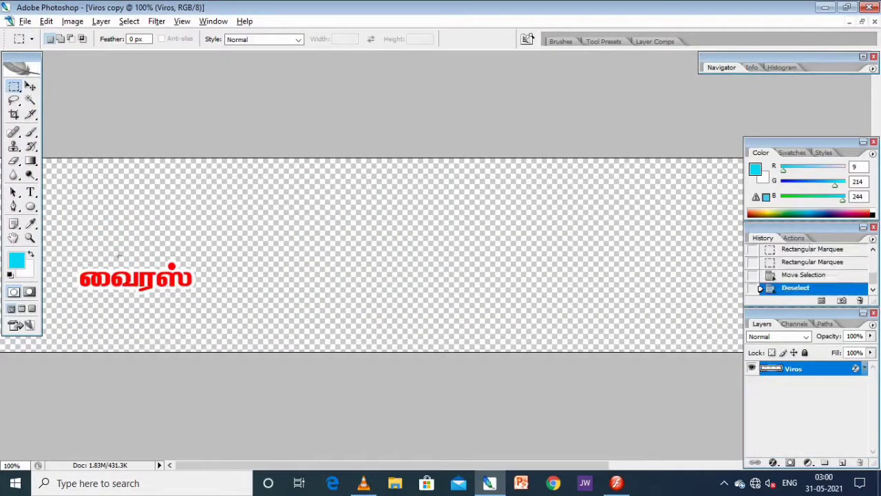
- Crop the Viros copy around its red word and save it as the PNG file Viros in the Falsh Animation folder
key("w")
left_click(210, 284)
key("ctrl+d")
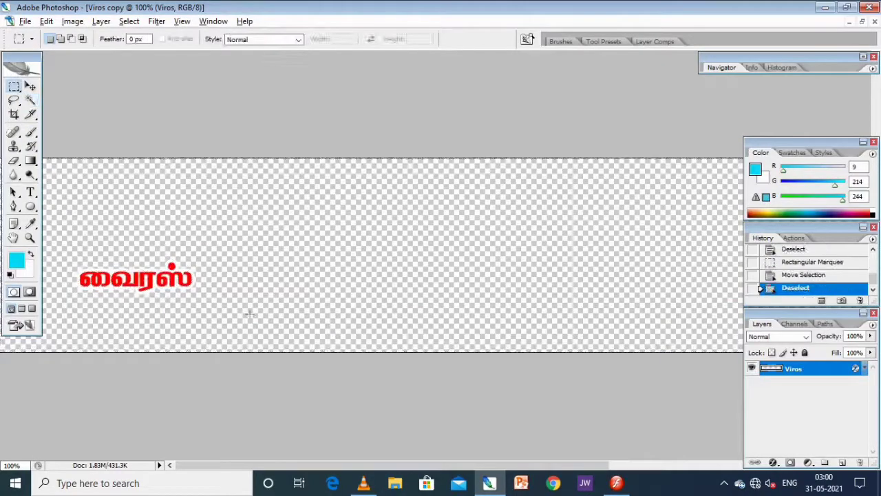
key("ctrl+shift+s")
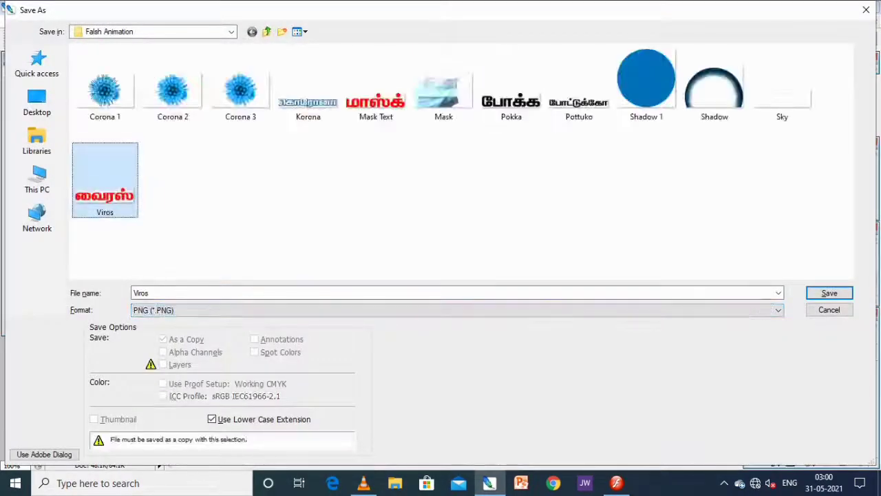
key("Return")
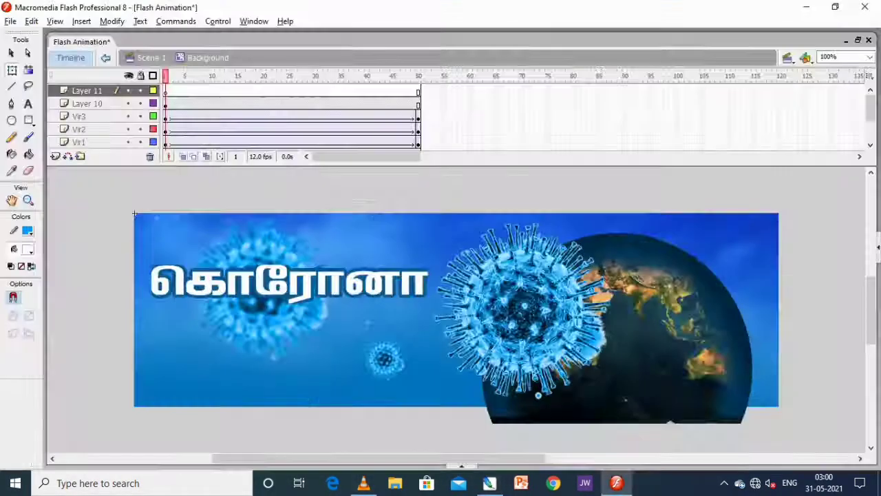
- In Flash, import the re-saved Viros text image onto Layer 11 and place it below the Korona title
key("ctrl+r")
scroll(255, 197, "down", 3)
double_click(224, 282)
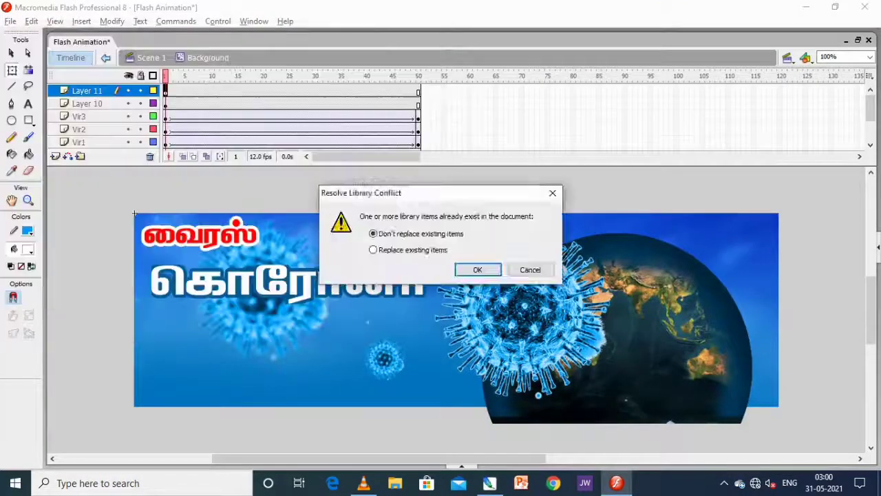
key("Return")
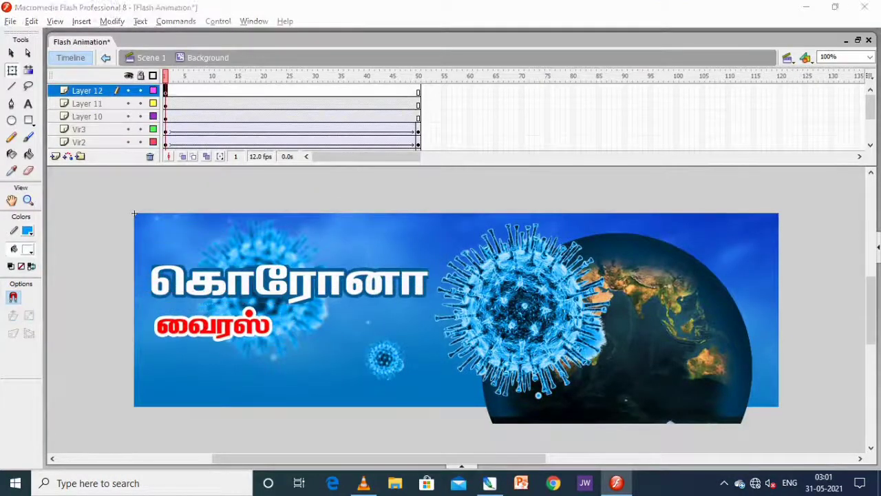
- Import the Pokka text image onto Layer 12 and place it beside the red Viros word
key("ctrl+r")
double_click(134, 214)
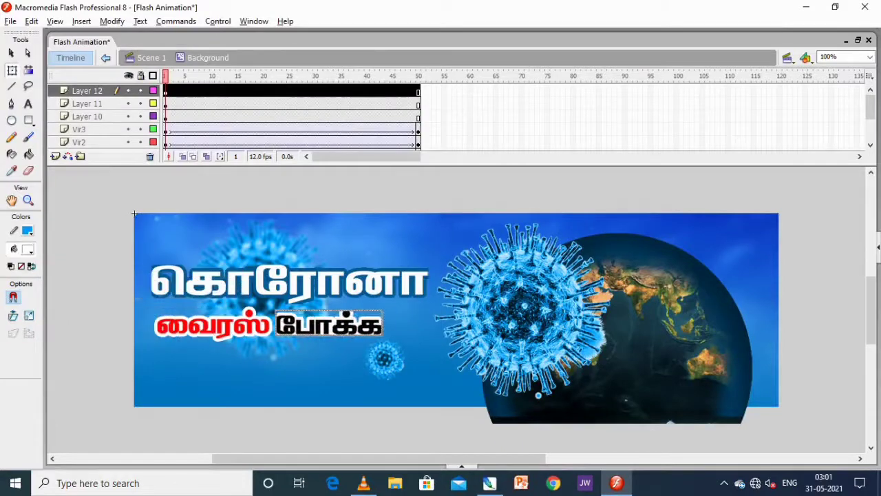
- Switch to Photoshop and duplicate the Pokka layer of Map.psd into a new document
key("alt+Tab")
right_click(287, 263)
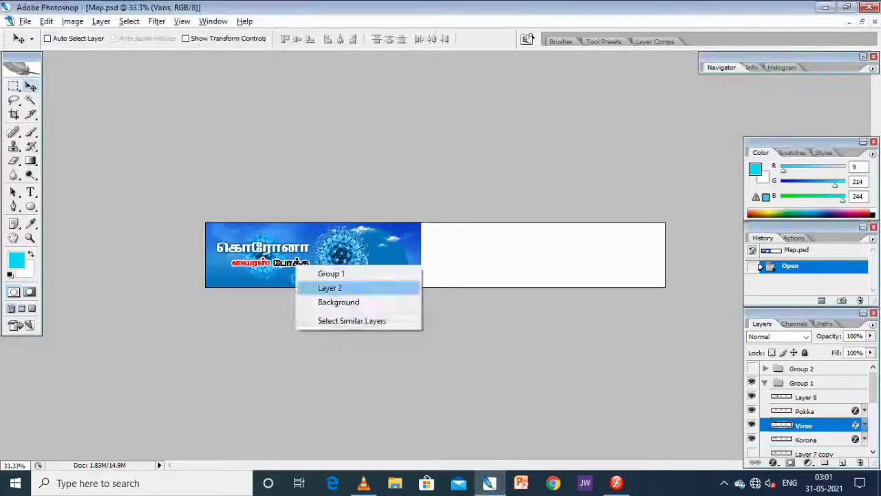
left_click(324, 287)
left_click(327, 287)
left_click(555, 144)
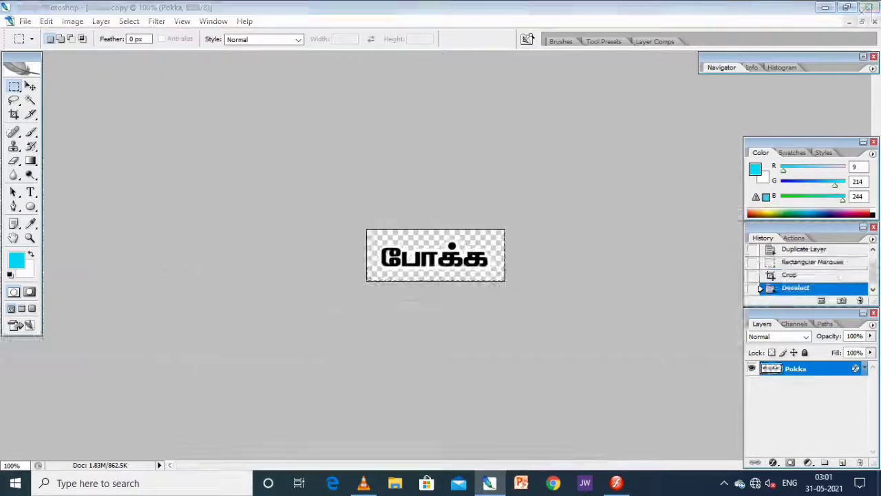
- Save the cropped Pokka copy over the PNG file Pokka in the Falsh Animation folder and close the copy unsaved
key("ctrl+shift+s")
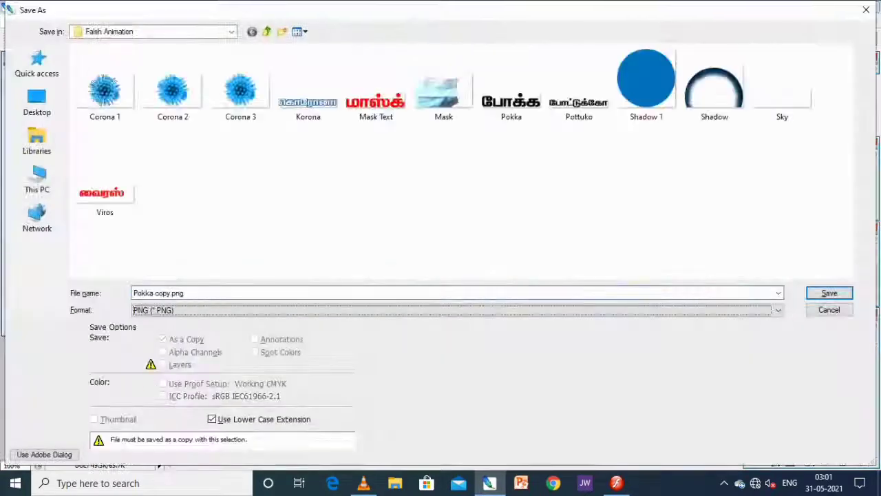
left_click(511, 88)
left_click(829, 291)
key("Return")
key("ctrl+w")
key("n")
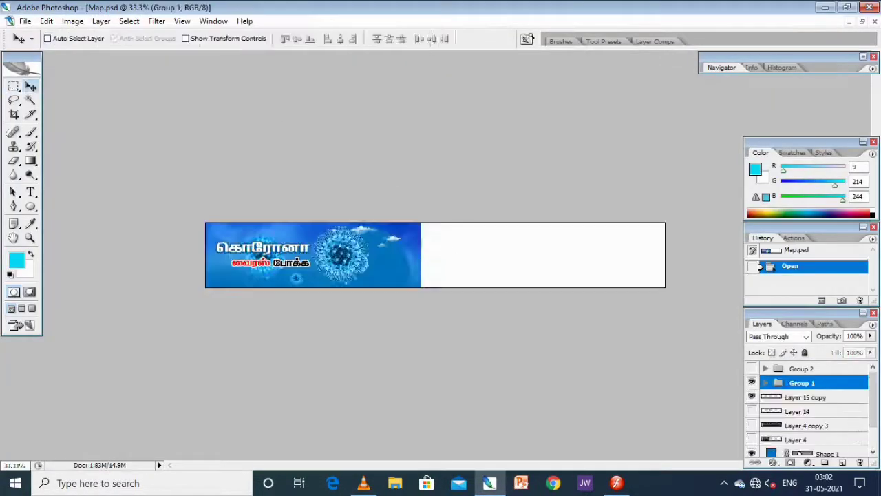
- Duplicate the Mask Text layer into a new document and crop it around the red word
key("Return")
key("m")
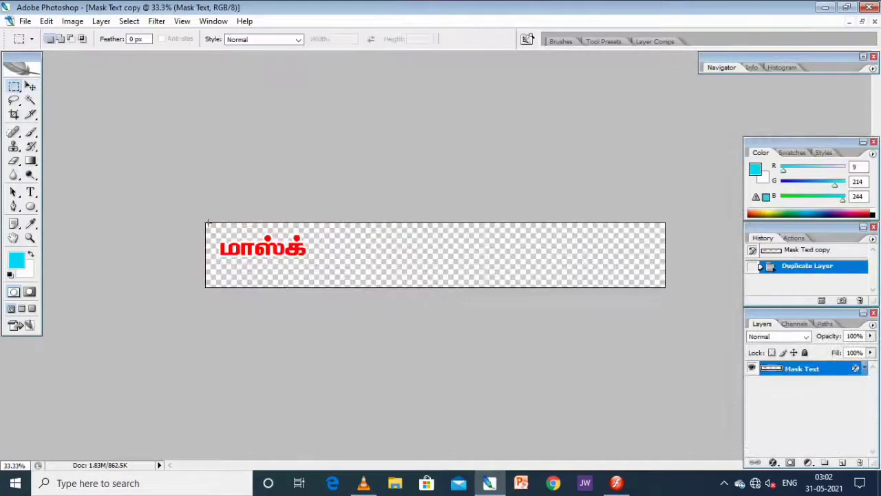
key("alt+i")
key("p")
- Save the cropped Mask Text copy over the PNG file Mask Text and close the copy without saving it as a document
key("ctrl+shift+s")
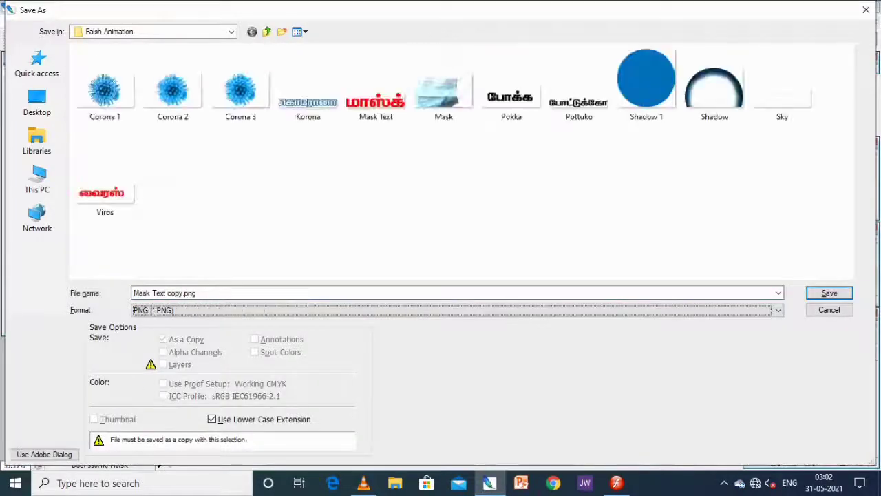
left_click(376, 88)
left_click(829, 292)
key("y")
key("Return")
key("ctrl+w")
key("n")
- Duplicate the Pottuko layer of Map.psd into a new document and crop it around its black word
right_click(798, 414)
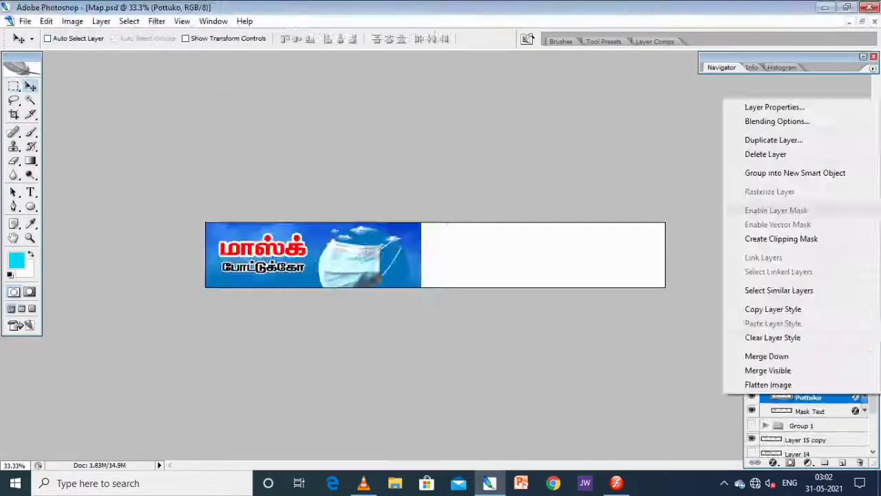
left_click(788, 144)
key("Return")
key("m")
- Save the cropped Pottuko copy over the PNG file Pottuko in the Falsh Animation folder and close the copy unsaved
key("ctrl+shift+s")
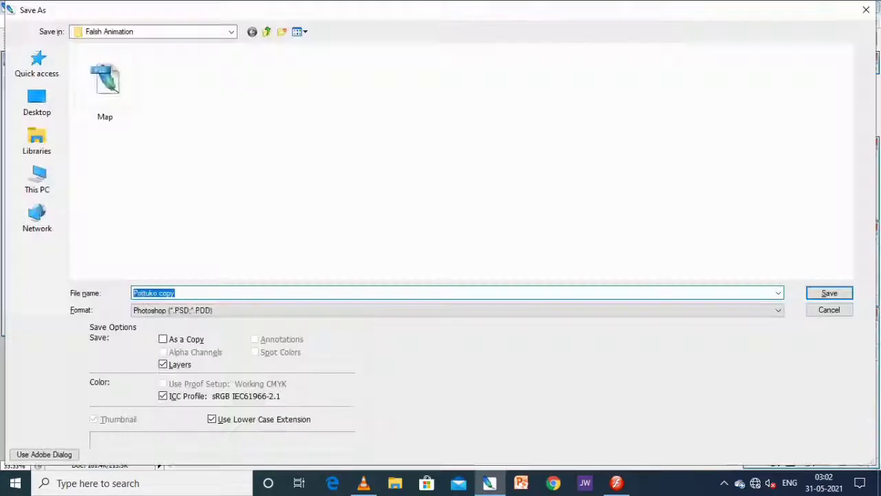
left_click(579, 88)
left_click(829, 293)
key("y")
key("ctrl+w")
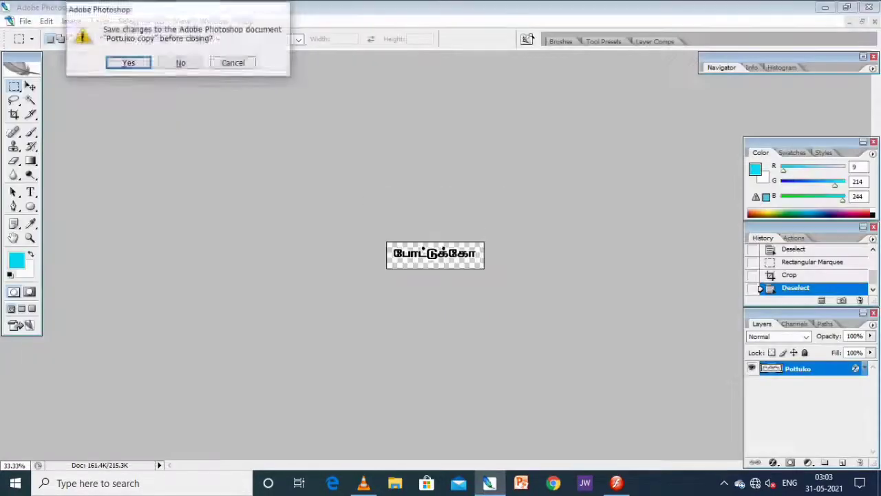
key("n")
- Switch to Flash and import the re-saved Pokka image from the Falsh Animation folder, replacing the existing one beside the Viros word
key("alt+Tab")
key("alt+Tab")
key("ctrl+r")
scroll(269, 186, "down", 5)
left_click(153, 171)
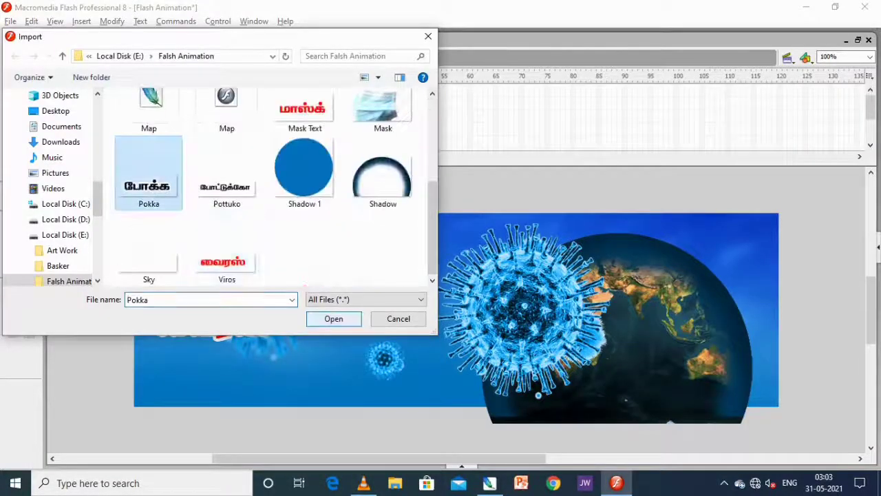
key("Return")
key("Return")
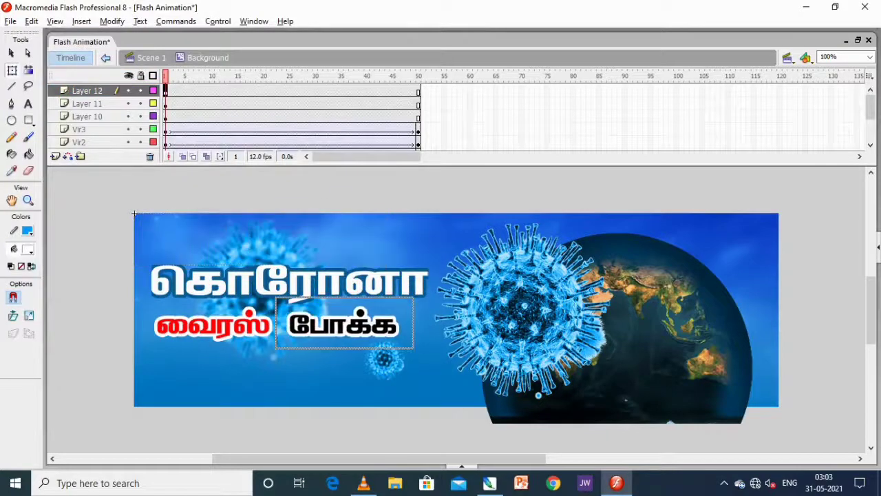
- Switch to Photoshop and duplicate the Korona layer of Map.psd into a new document
key("alt+Tab")
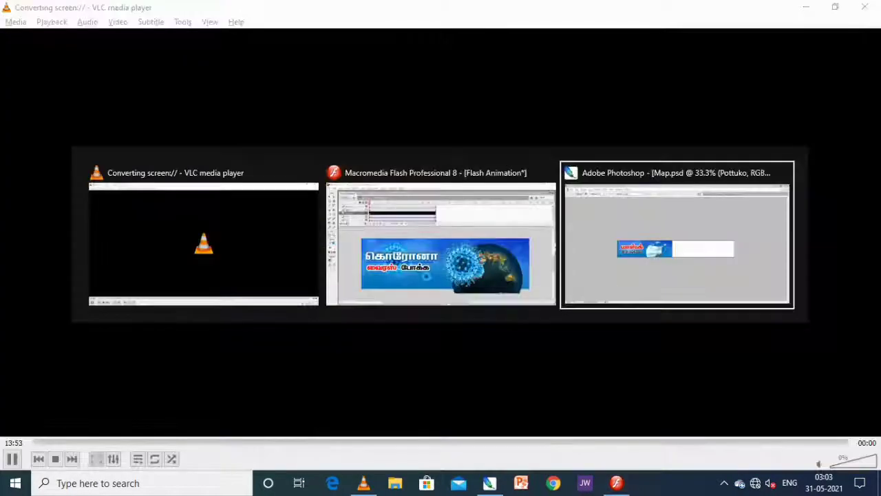
right_click(799, 427)
left_click(788, 183)
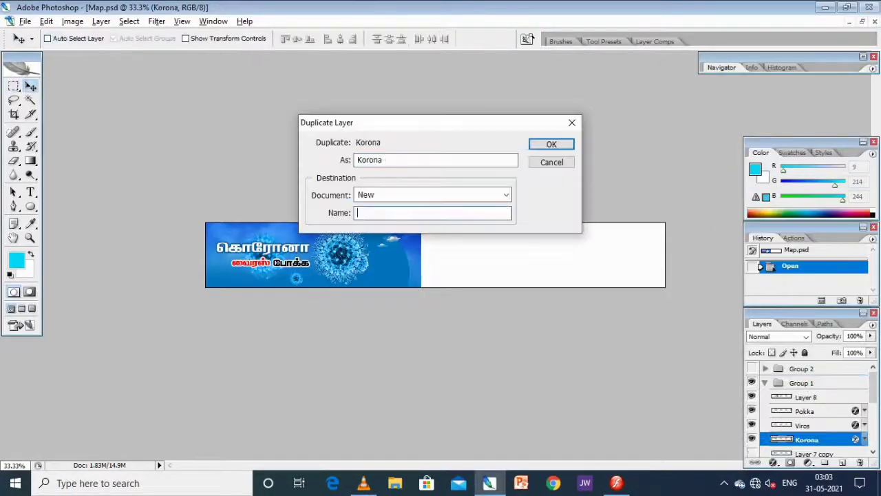
left_click(556, 144)
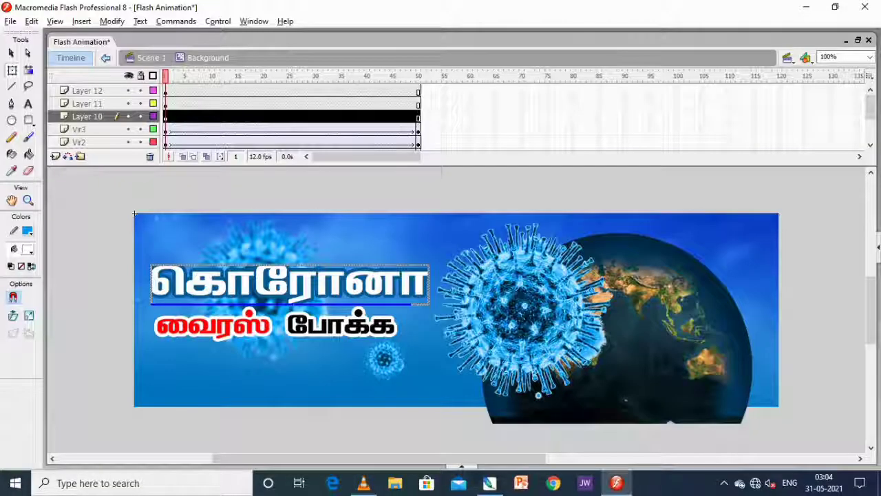
- Reposition the updated Korona title on Layer 10 above the Viros and Pokka words and test the movie
key("ctrl+l")
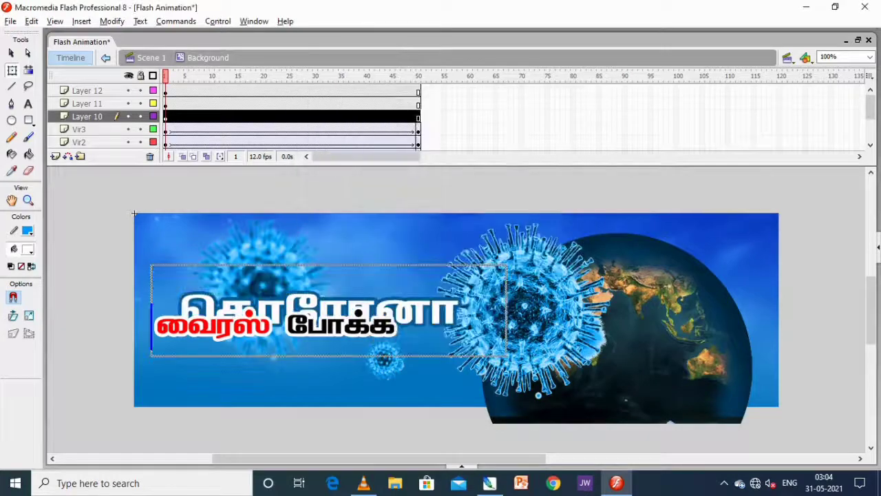
key("shift+Right")
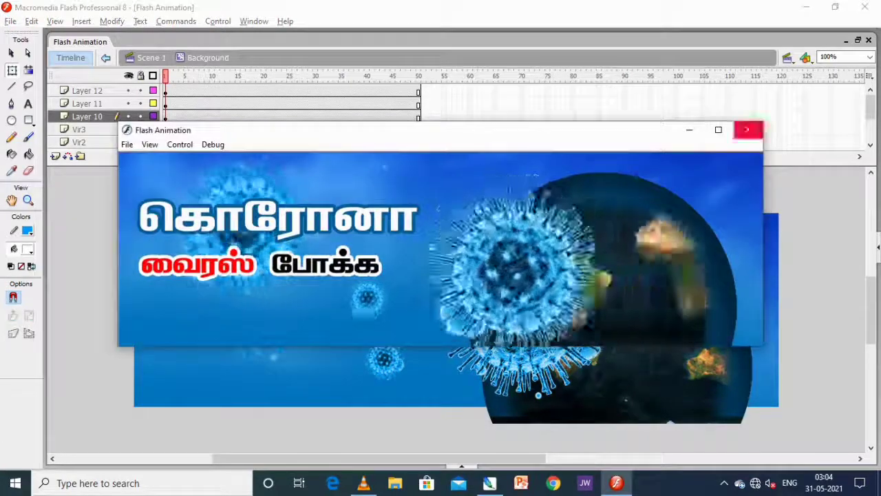
key("ctrl+w")
- Add a keyframe at frame 10 of Layer 10 and create a motion tween for the Korona title from frame 1
left_click(211, 117)
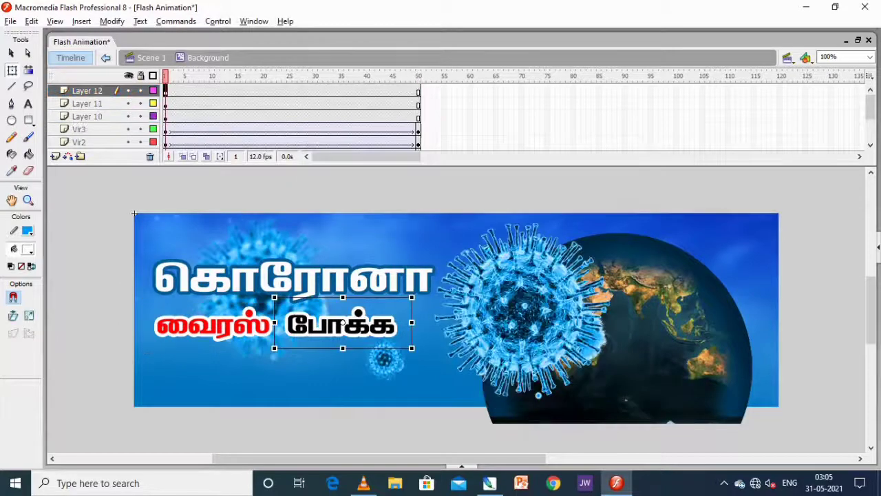
left_click(211, 116)
key("ctrl+F3")
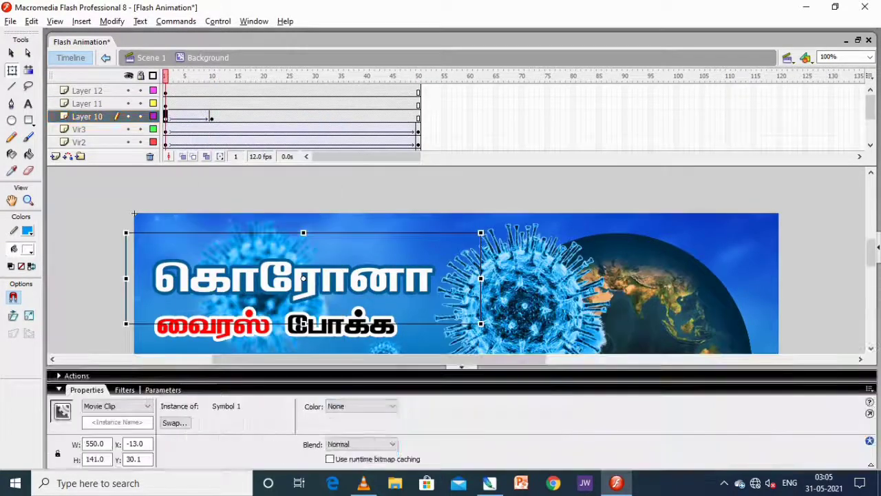
- Try another blend mode on the Korona title in frame 1 and test the movie
left_click(362, 445)
left_click(336, 425)
left_click(212, 116)
key("ctrl+Return")
key("ctrl+w")
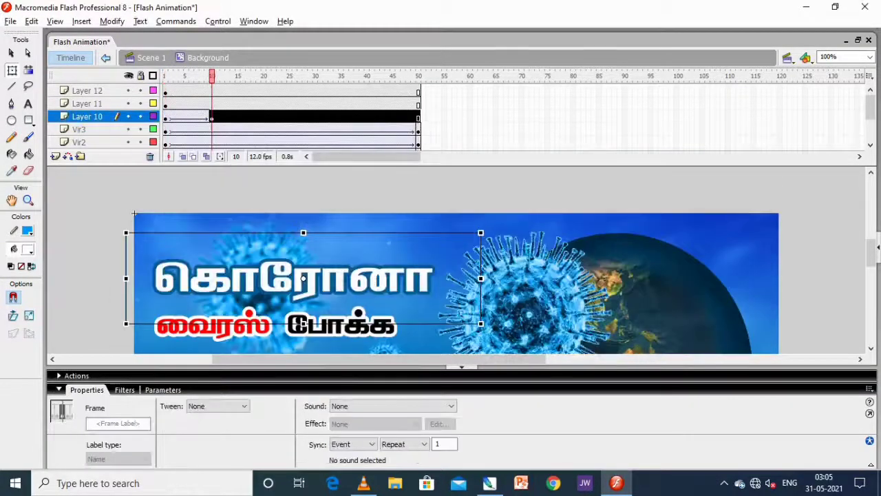
- Set the document frame rate to 40 fps and test the movie
key("ctrl+j")
key("Return")
key("ctrl+Return")
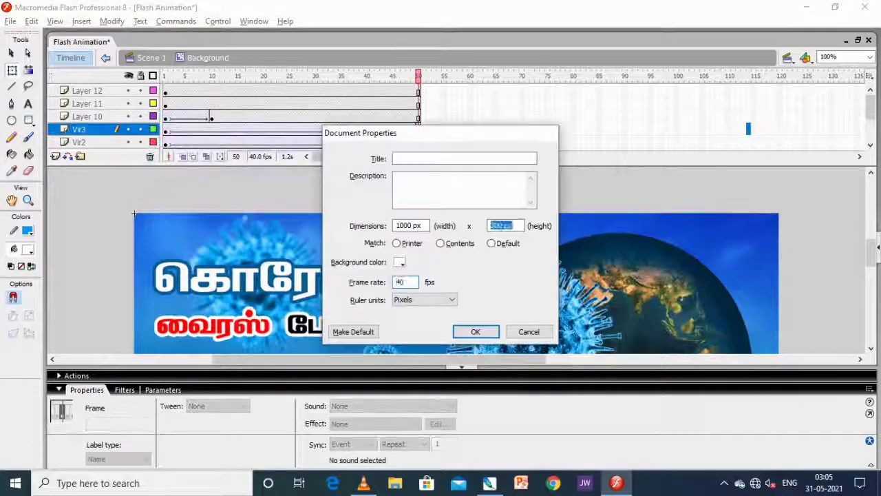
- Test the movie at a frame rate of 1 fps and set the rate back to 12 fps
type("2")
key("Return")
key("ctrl+Return")
key("ctrl+w")
key("ctrl+j")
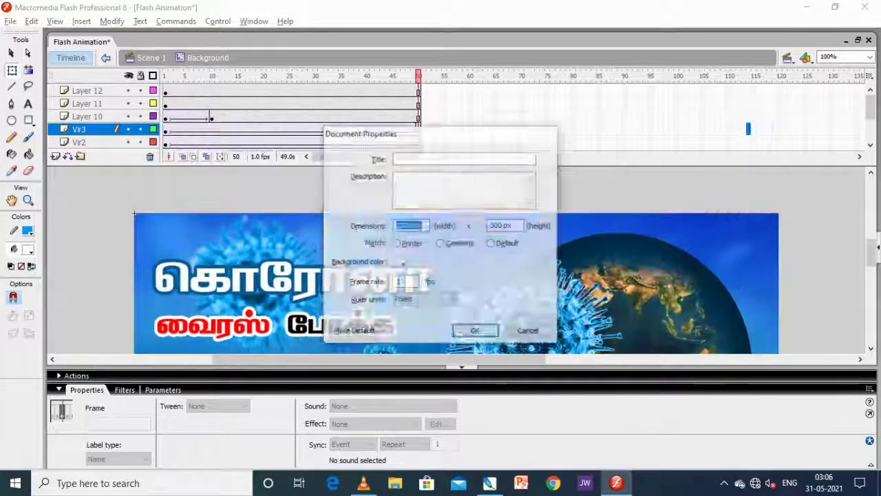
key("Return")
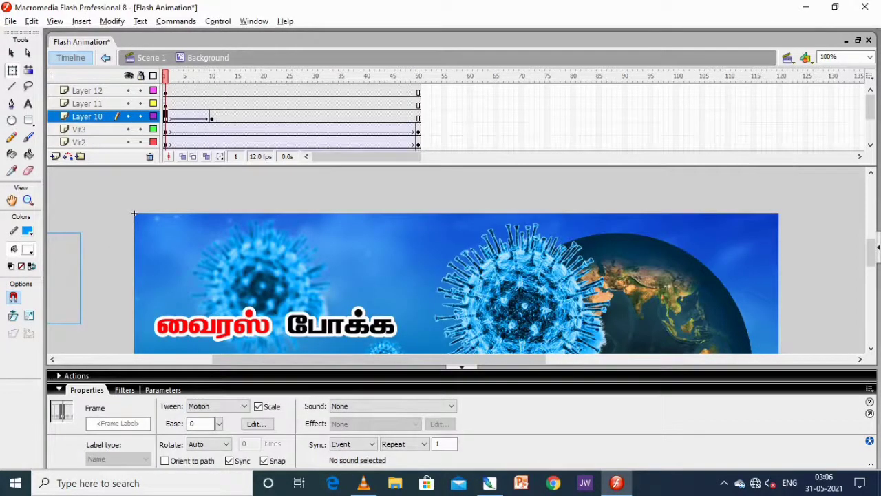
- Tween the Korona title on to frame 20, set it to X 287 and 50% alpha at frame 10, and test the movie
key("Return")
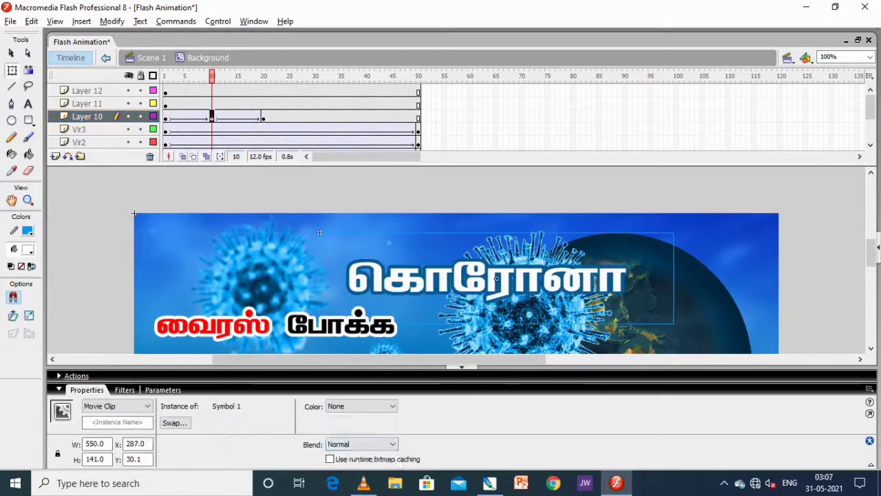
key("ctrl+Return")
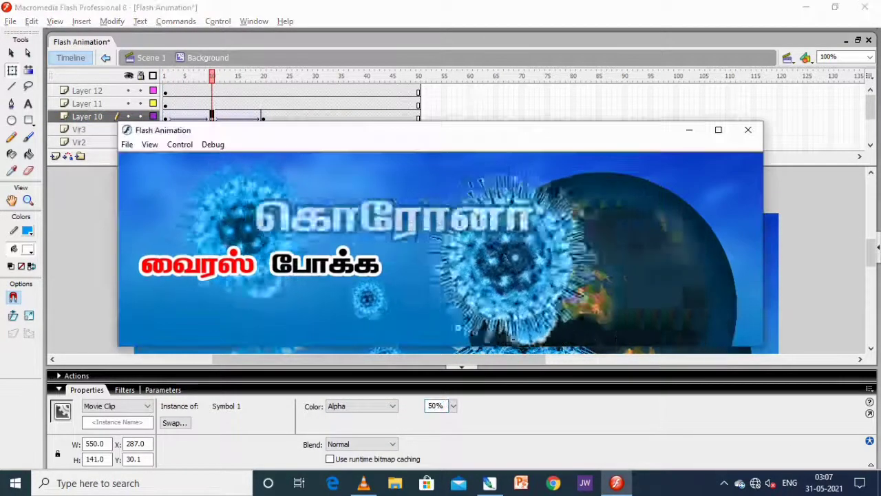
key("ctrl+w")
- Move the middle Korona keyframe on Layer 10 to frame 6 and place its title directly above the Viros word
left_click(212, 117)
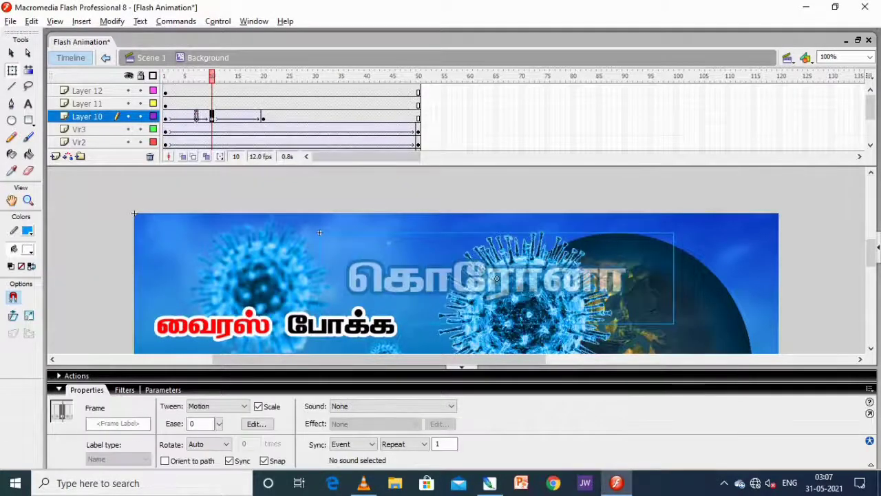
left_click(165, 116)
key("Return")
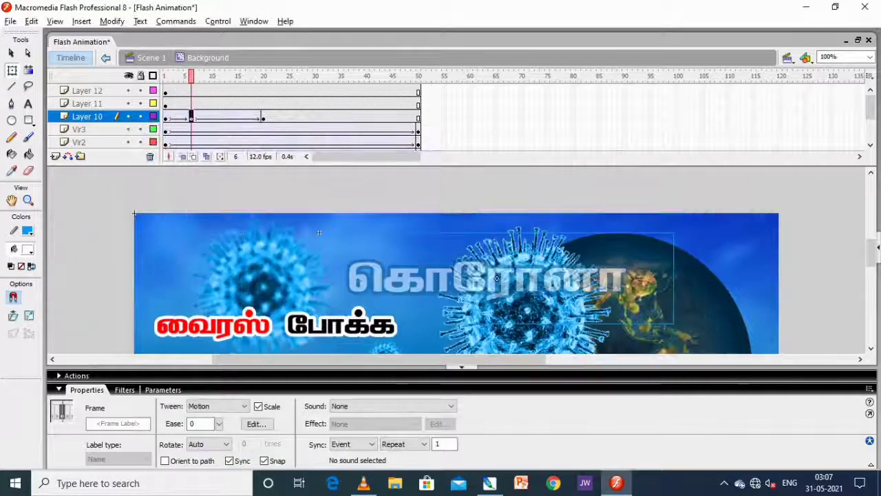
left_click(753, 128)
left_click(190, 117)
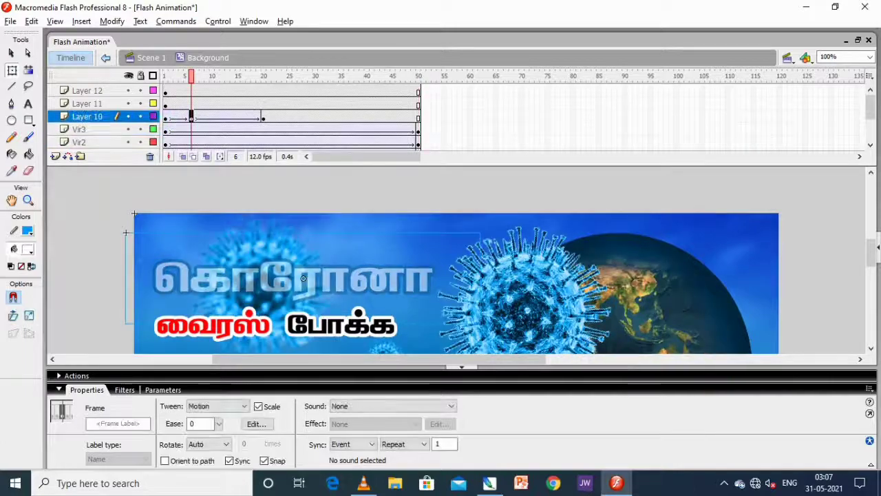
- Add a Blur filter of 50 in X and Y to the Korona title at frame 6 and test the movie
left_click(125, 390)
left_click(58, 401)
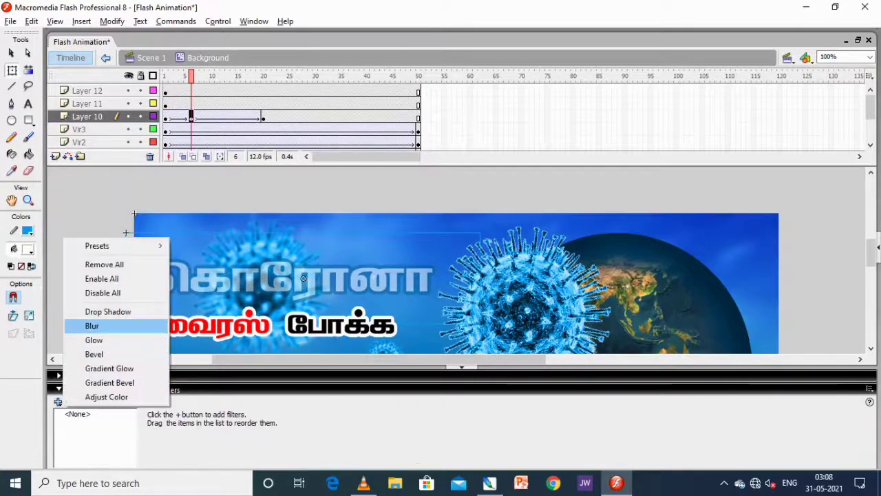
left_click(90, 326)
key("ctrl+Return")
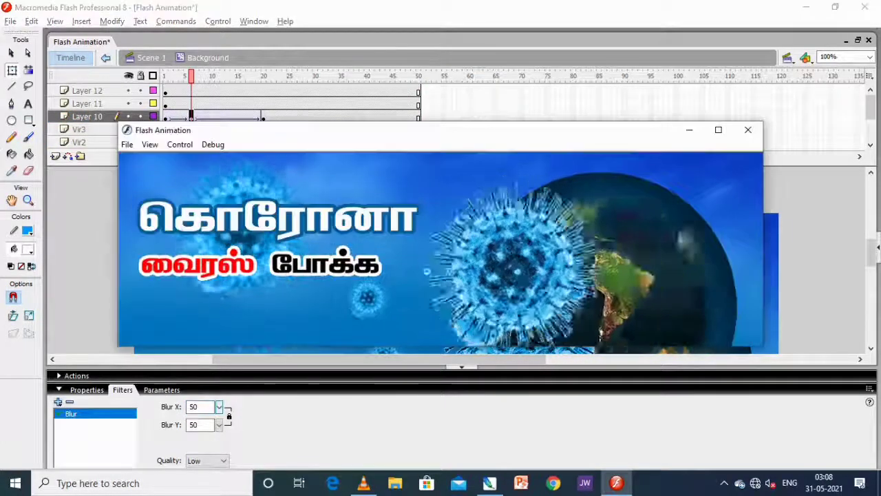
key("ctrl+w")
- Set the document frame rate to 30 fps and test the movie
key("ctrl+j")
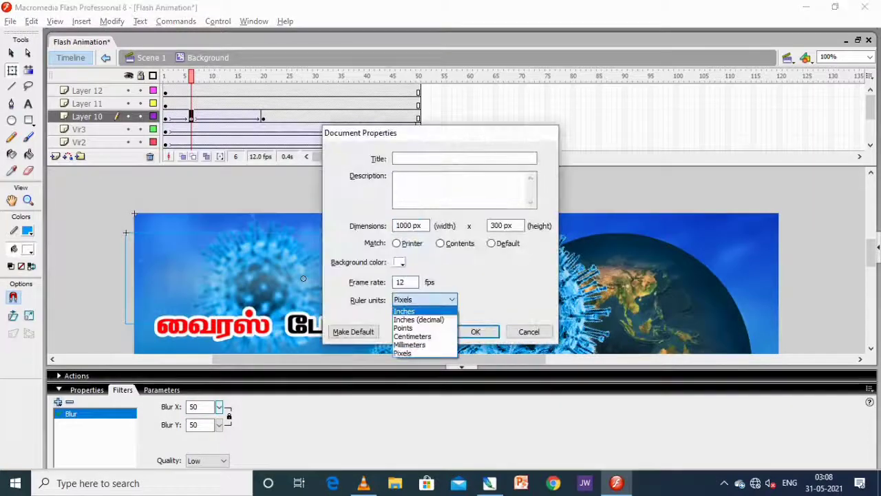
type("30")
key("Return")
key("ctrl+Return")
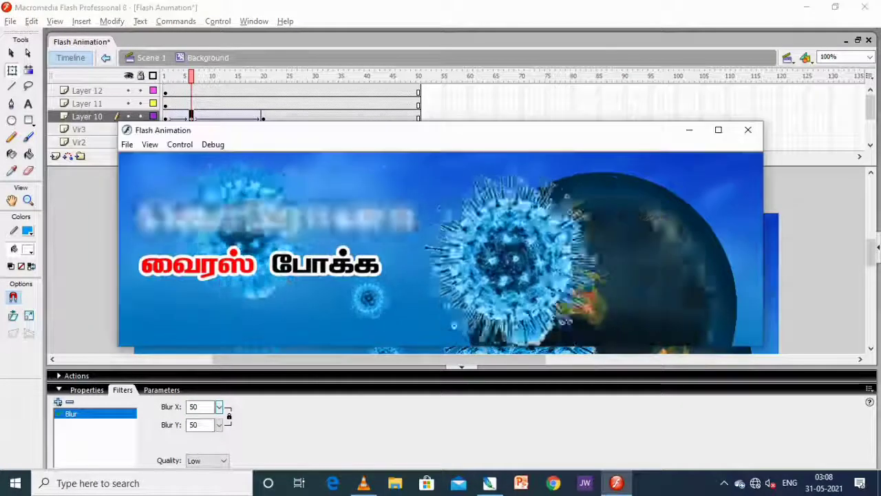
key("ctrl+w")
- Set the document frame rate to 40 fps
key("ctrl+j")
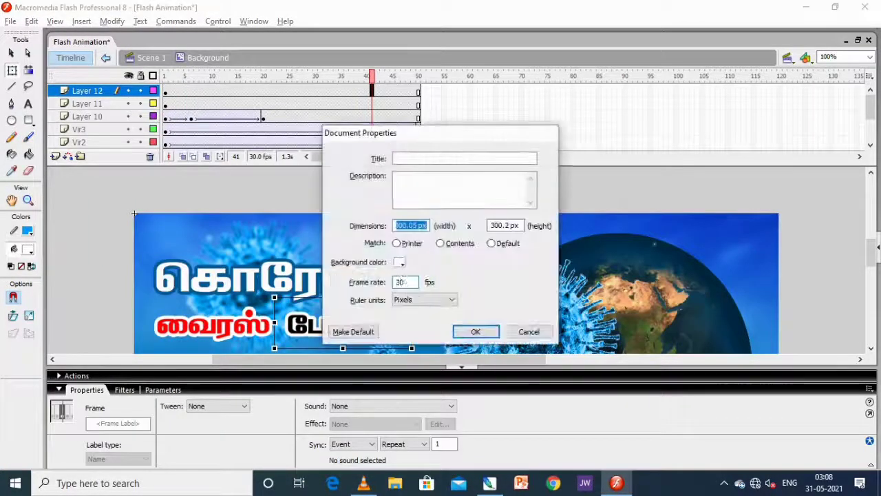
type("40")
key("Return")
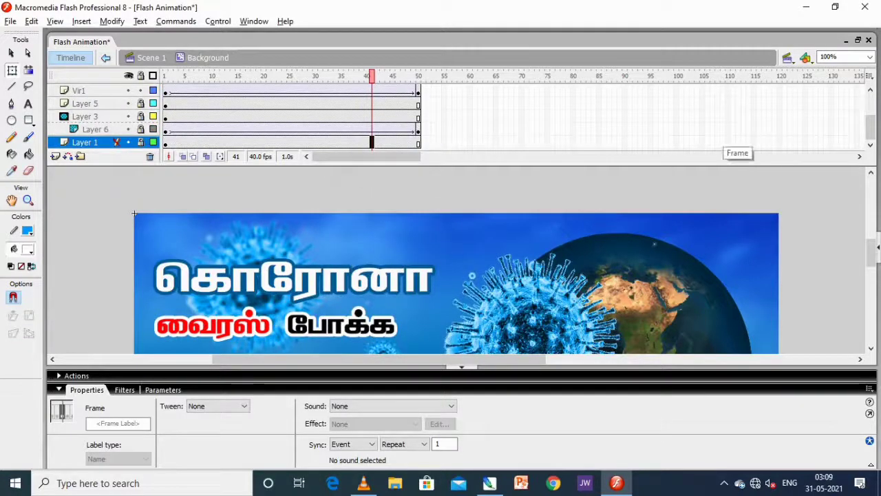
- Extend Layer 1, Layer 6, Layer 3 and Layer 5 of the Background clip to frame 130
left_click(831, 142)
key("F5")
left_click(584, 128)
key("F5")
left_click(383, 129)
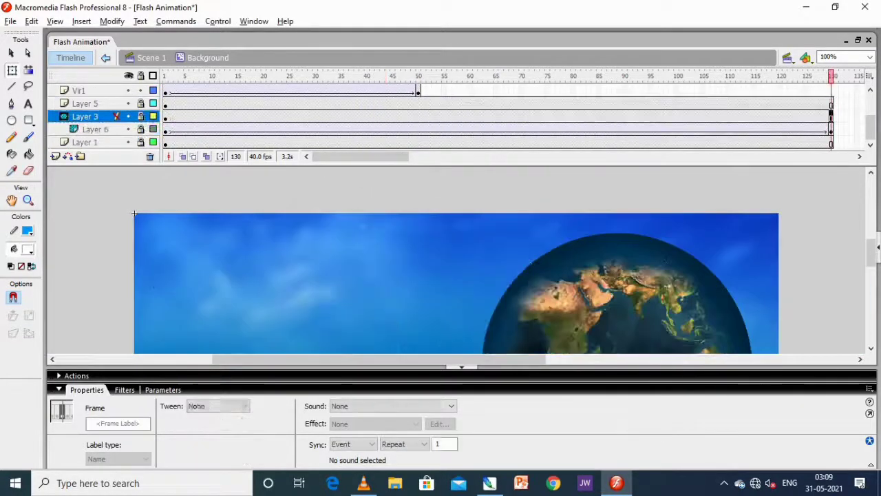
- Extend Vir1, Vir2, Vir3, Layer 10, Layer 11 and Layer 12 to frame 130 and test the movie
scroll(103, 116, "up", 3)
left_click(366, 142)
left_click_drag(769, 129, 769, 142)
key("F5")
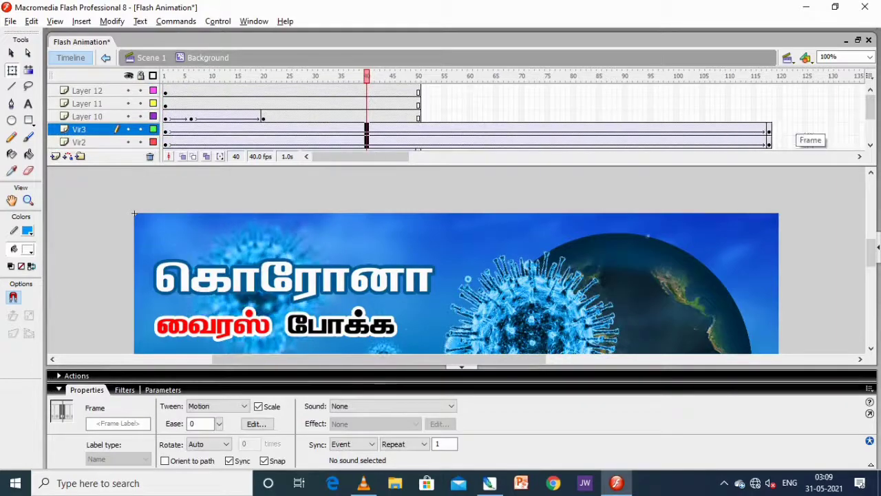
key("ctrl+Return")
key("ctrl+w")
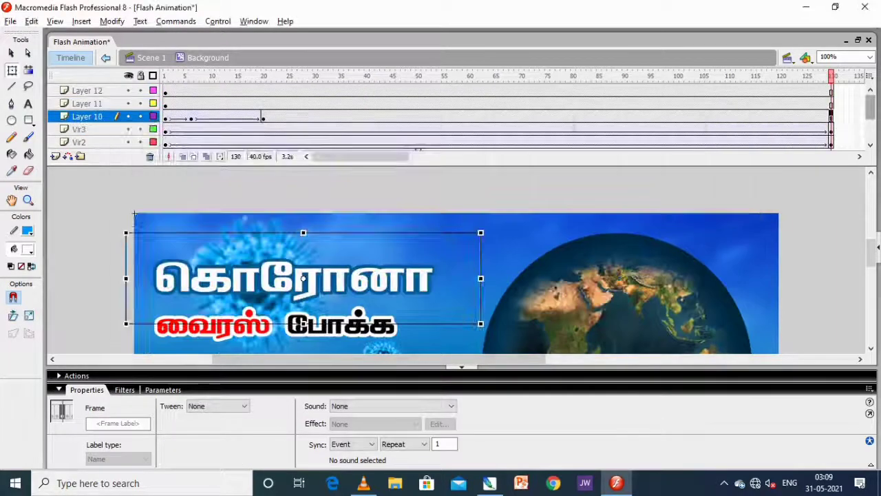
- Extend the Vir3, Vir2 and Vir1 tweens and the Layer 5 frames to frame 150
left_click(403, 117)
scroll(510, 110, "right", 10)
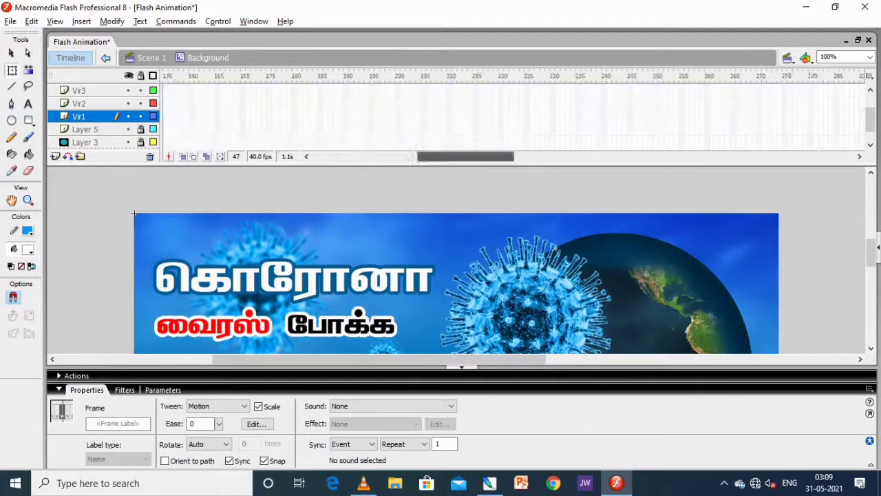
mouse_move(462, 166)
left_mouse_down()
mouse_move(462, 128)
mouse_move(461, 161)
left_mouse_up()
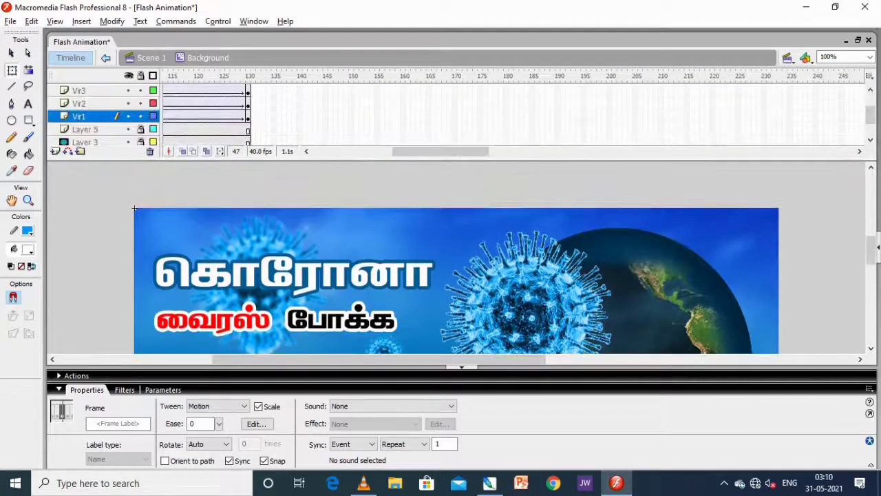
left_click(232, 90)
key("F5")
left_click(233, 104)
key("F5")
left_click(232, 116)
key("F5")
left_click(351, 129)
key("F5")
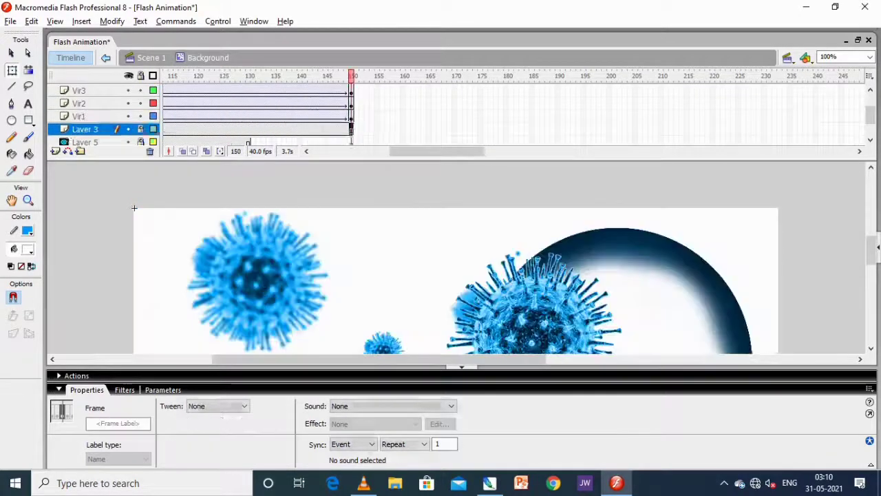
- Extend Layers 3, 6 and 1 and the title Layers 10, 11 and 12 to frame 150, and test the movie
scroll(104, 117, "down", 2)
left_click(351, 104)
key("F5")
left_click(351, 117)
key("F5")
left_click(351, 129)
scroll(104, 117, "up", 3)
left_click(352, 116)
key("F5")
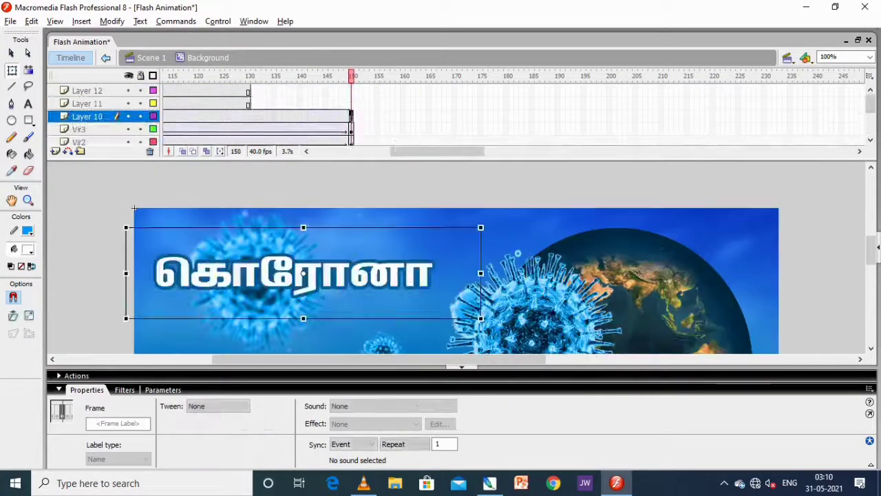
left_click(351, 90)
key("F5")
key("ctrl+Return")
key("ctrl+w")
key("Home")
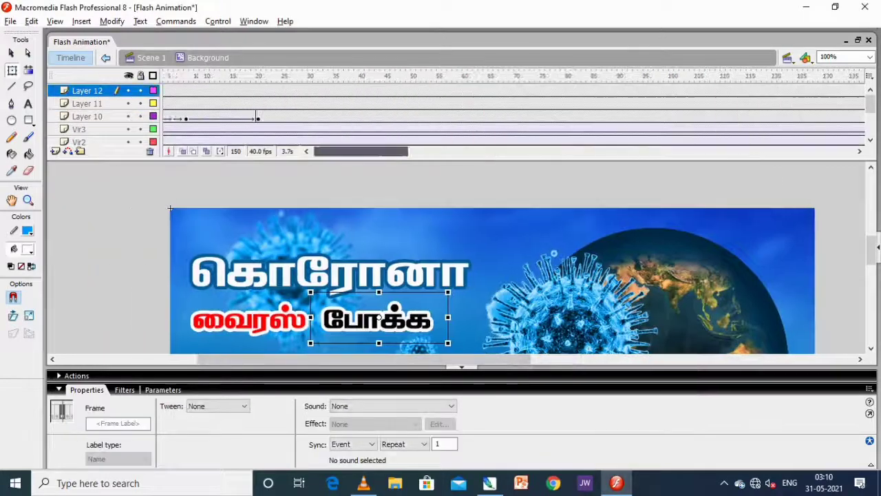
- Test the movie again to check the Korona title's entrance
left_click(166, 117)
key("ctrl+Return")
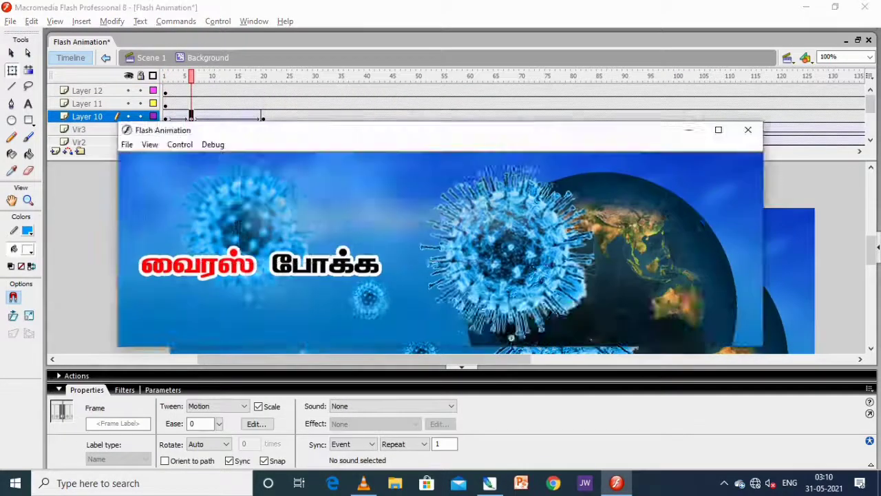
left_click(746, 130)
- Insert a layer above Layer 10 and draw a white circle about 94 px wide beside the banner at frame 6
left_click(55, 150)
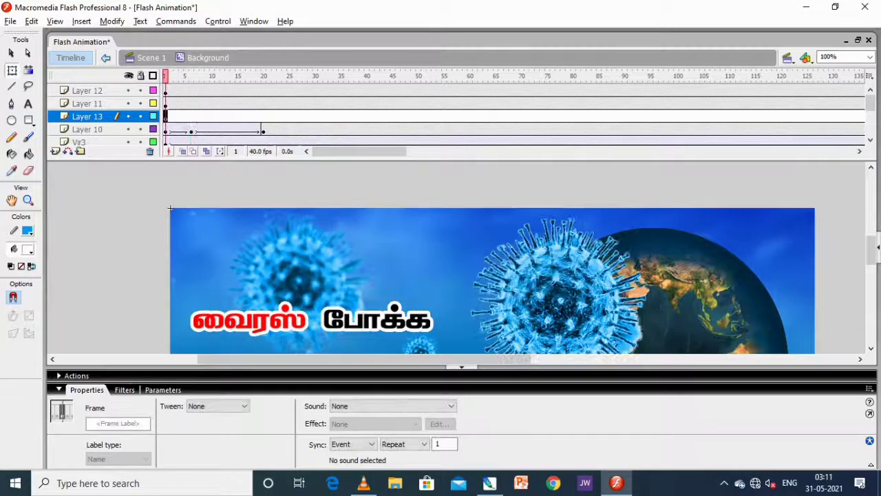
left_click(190, 117)
key("o")
left_click_drag(92, 222, 151, 280)
left_click(88, 116)
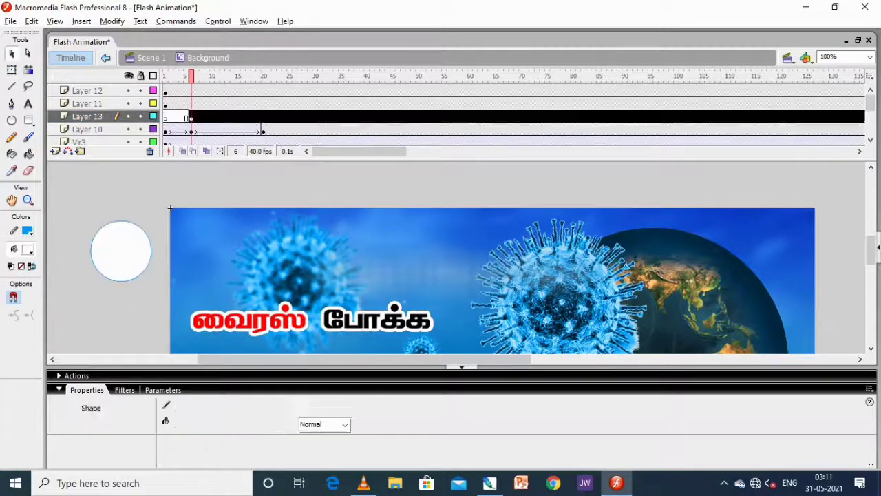
- Add a keyframe for the outline-free circle at frame 20 and move the circle over the Korona title at frame 6
key("v")
left_click(269, 117)
key("F6")
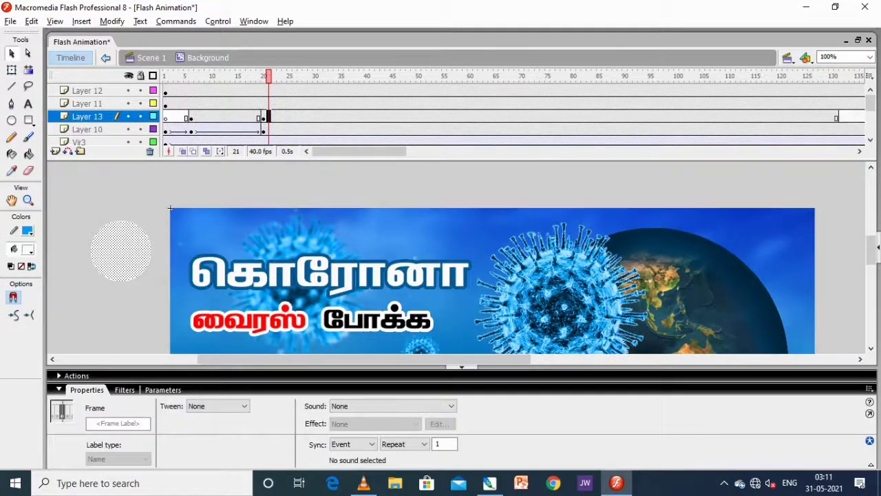
left_click(190, 116)
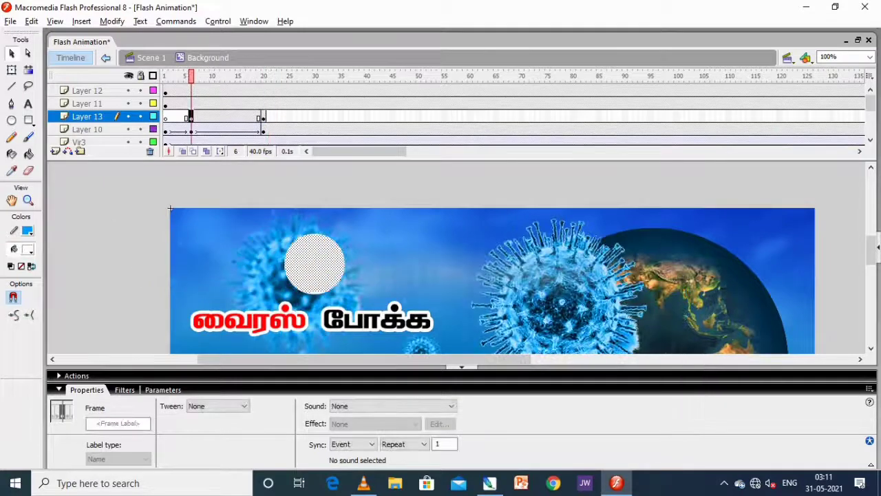
left_click(269, 116)
left_click(264, 117)
left_click(190, 117)
- Remove the circle layer's frame 20 keyframe and reposition the circle over the Korona title at frame 6
right_click(263, 118)
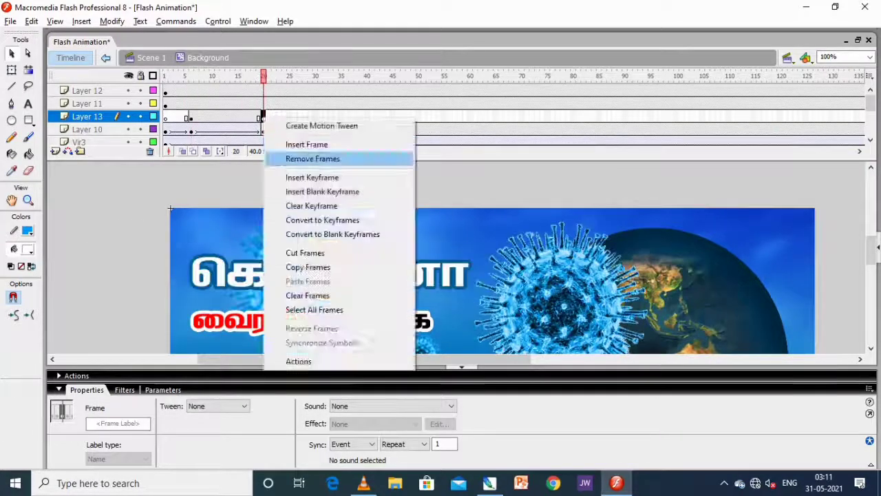
left_click(313, 158)
left_click(263, 116)
left_click(190, 117)
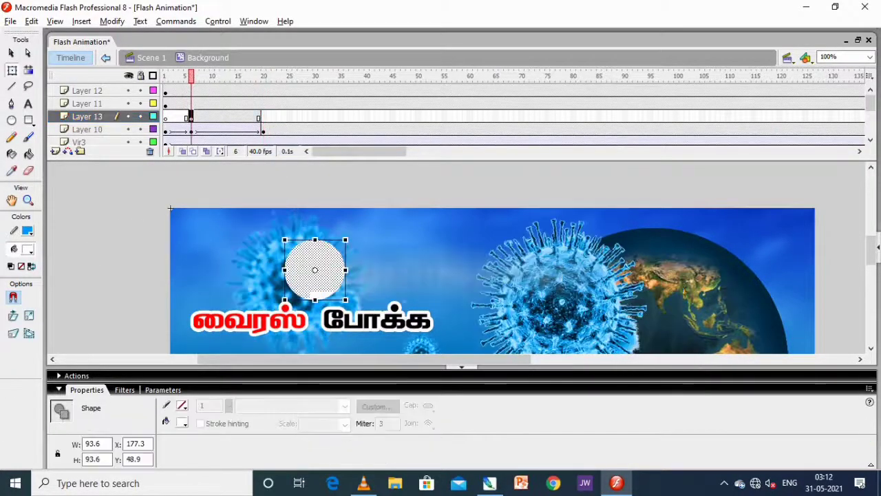
left_click_drag(190, 117, 264, 116)
left_click(190, 116)
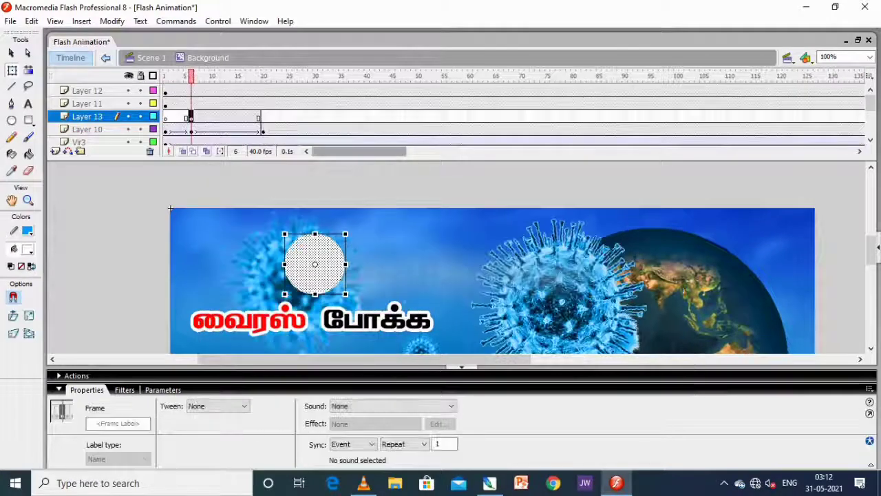
- Create a motion tween for the circle on Layer 13 from frame 6 to a keyframe at frame 20
left_click(264, 117)
key("ctrl+minus")
key("F9")
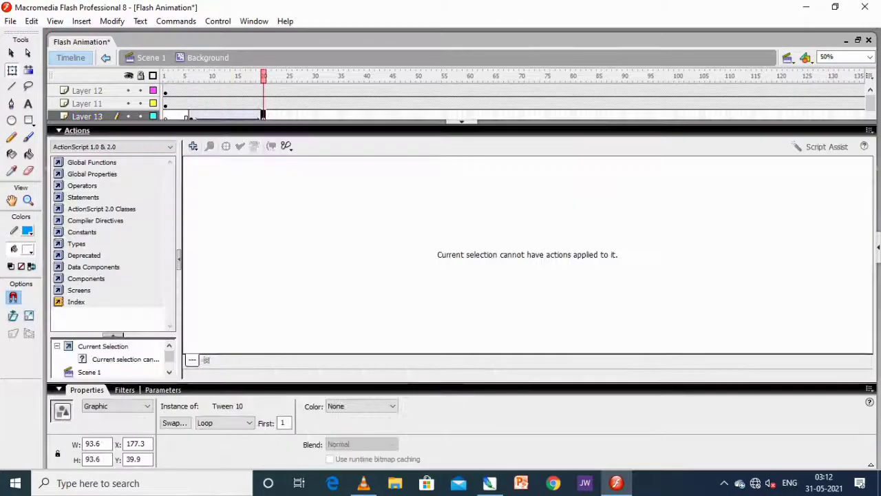
key("F9")
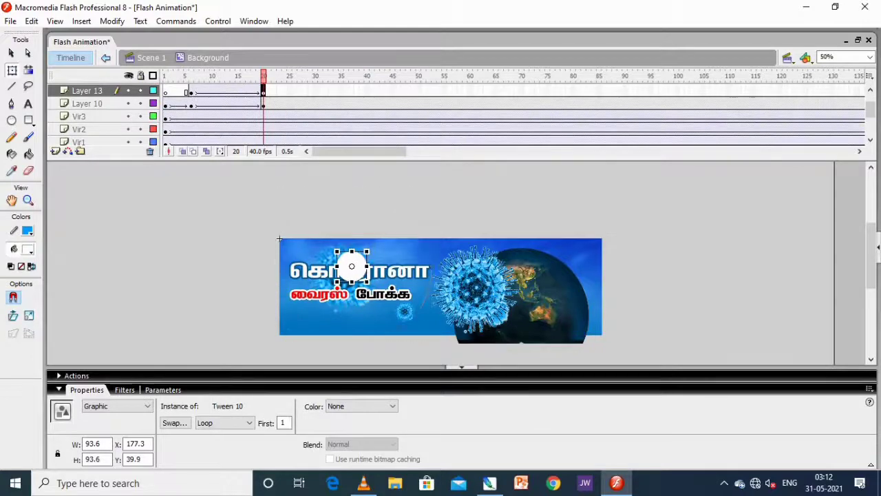
key("ctrl+z")
left_click(263, 91)
left_click(191, 90)
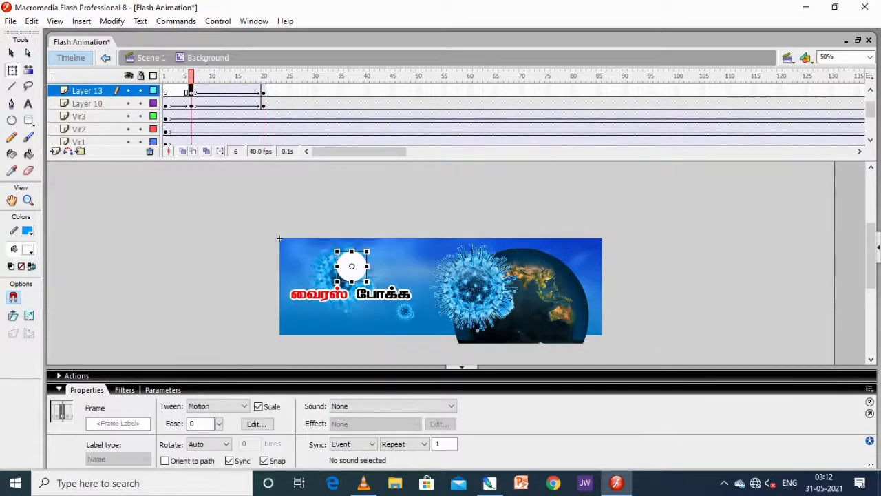
- Make the circle on Layer 13 fully transparent at frame 6
left_click(352, 266)
key("F9")
key("F9")
left_click_drag(454, 406, 456, 405)
left_click(461, 366)
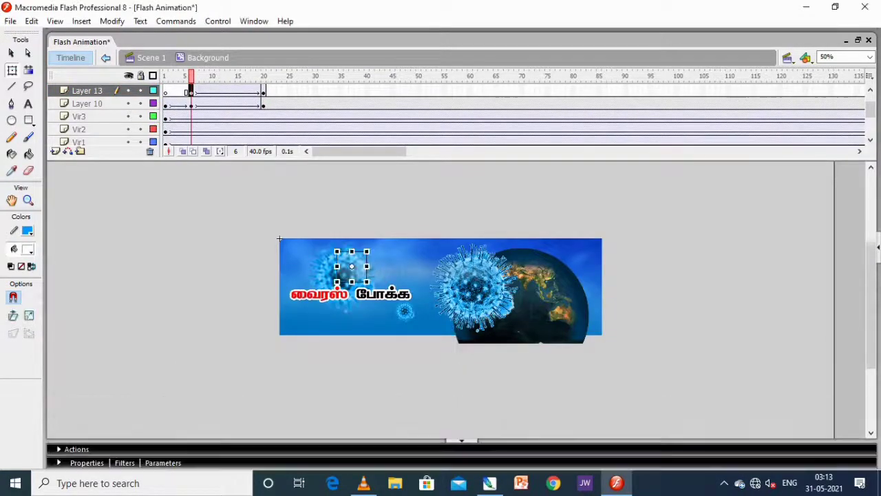
- Turn Layer 13 into a mask for the Korona title on Layer 10 and test the movie
left_click(97, 92)
right_click(96, 94)
left_click(127, 215)
key("ctrl+Return")
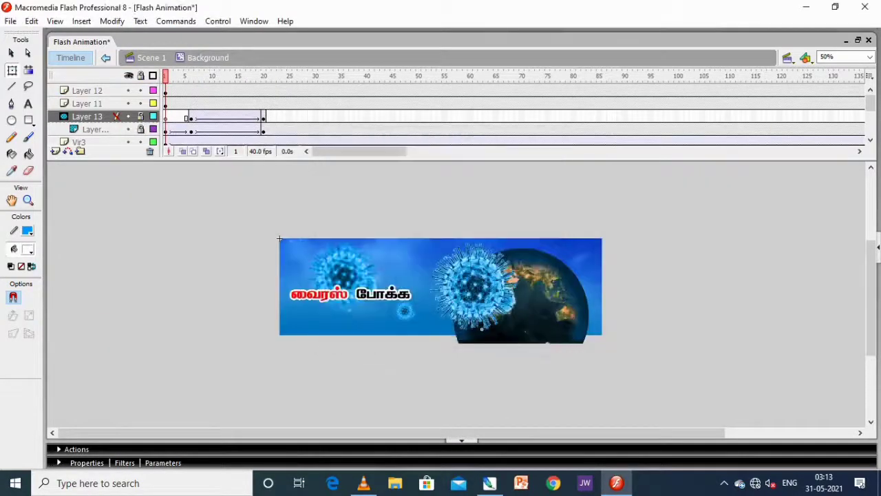
- Start the circle's mask tween at frame 1 and test the movie again
key("ctrl+Return")
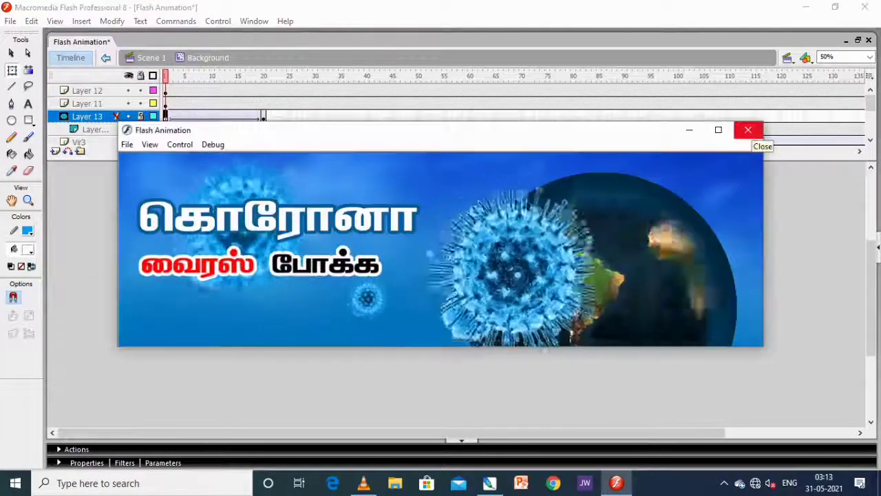
left_click(748, 129)
key("Return")
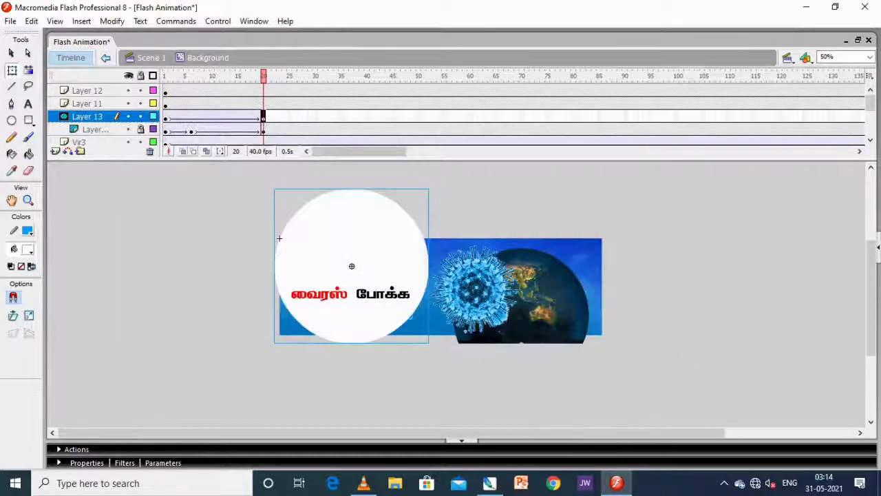
- Turn off the mask on Layer 13, set the circle's alpha to 20% at frame 20, and test the movie
left_click(88, 117)
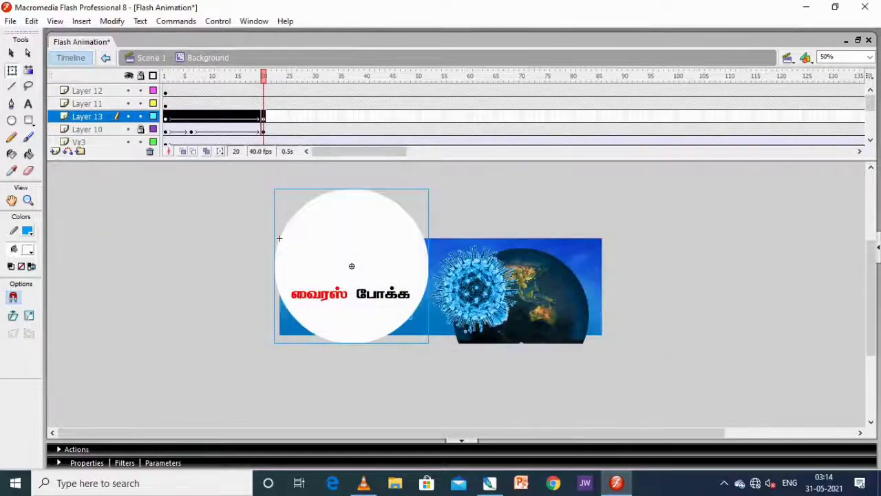
key("ctrl+F3")
left_click(362, 441)
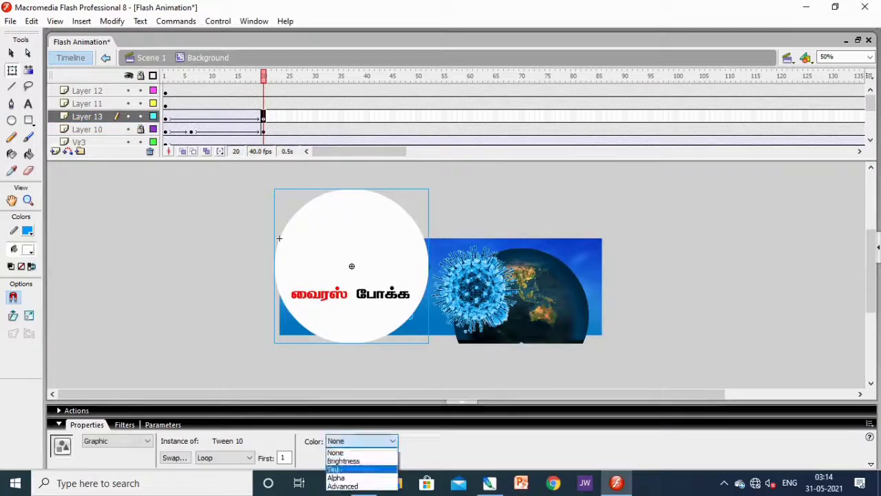
left_click(336, 476)
key("ctrl+Return")
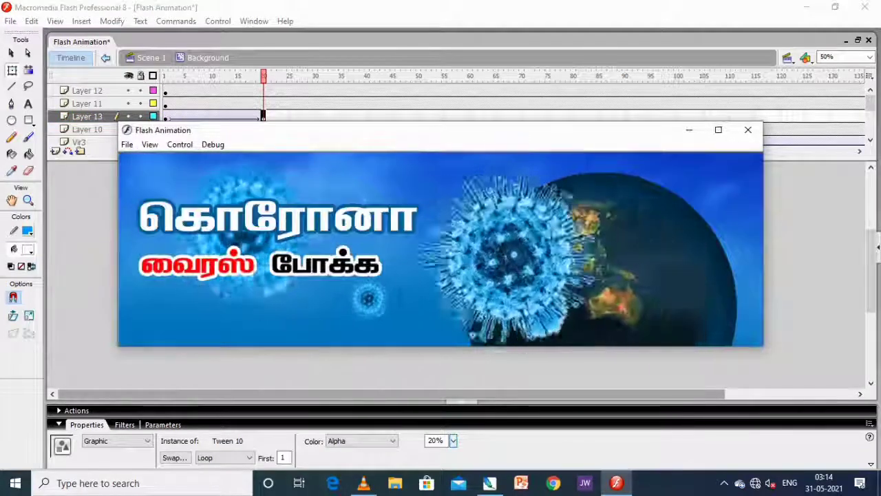
key("ctrl+w")
- Delete the circle layer, test the movie, and unlock Layer 10
key("Return")
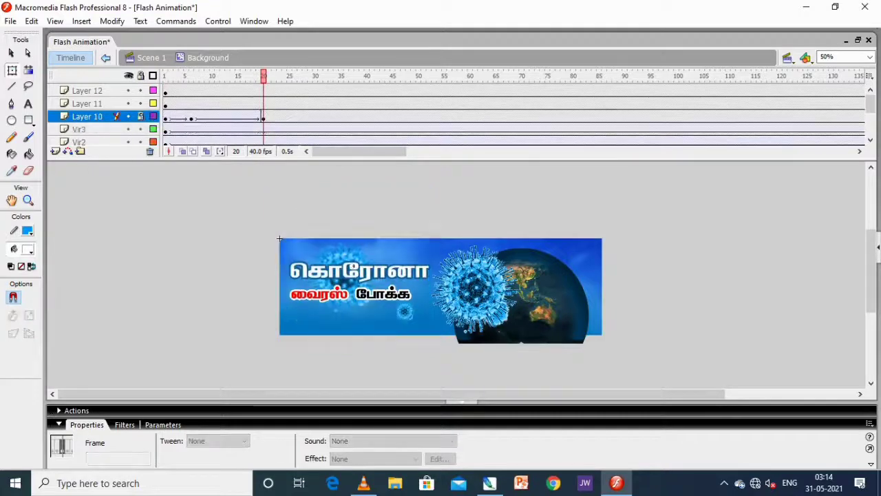
key("ctrl+Return")
left_click(747, 130)
key("ctrl+z")
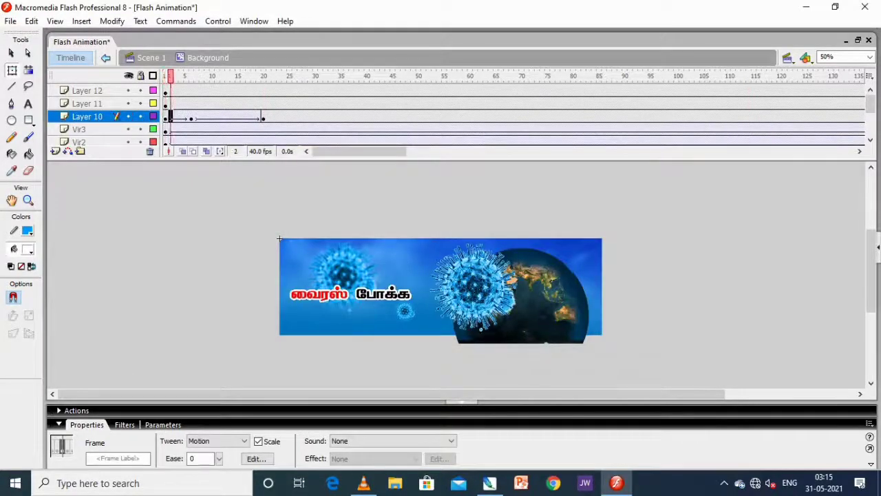
- Move the blurred Korona title at frame 6 beyond the banner's right edge and test the movie
key("Return")
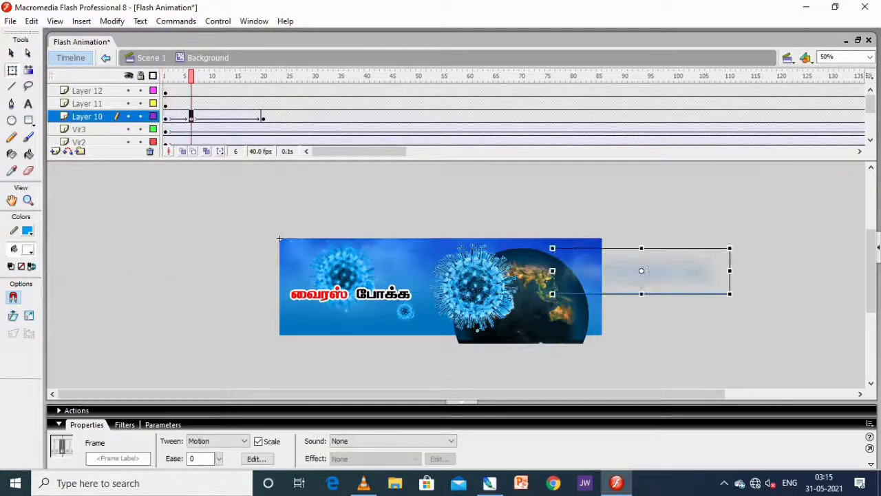
key("ctrl+Return")
key("ctrl+w")
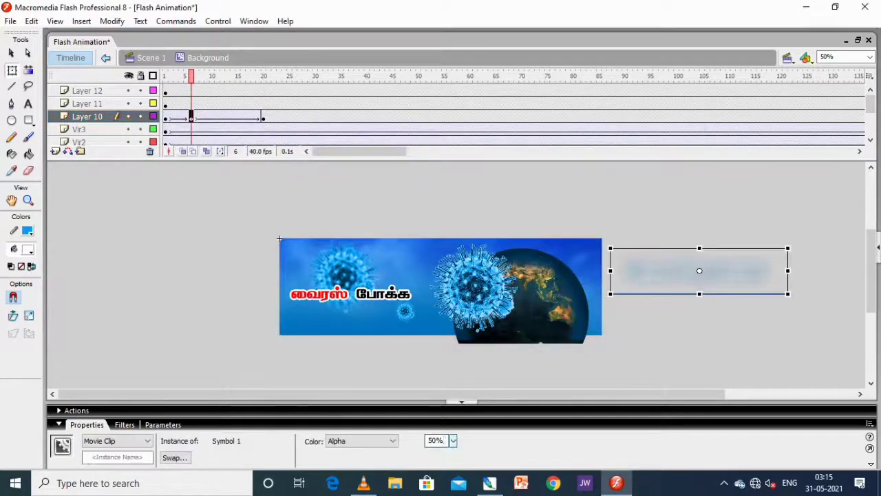
- Move the blurred Korona title at frame 6 so it overlaps the banner's left edge, and test the movie
key("ctrl+Return")
key("ctrl+w")
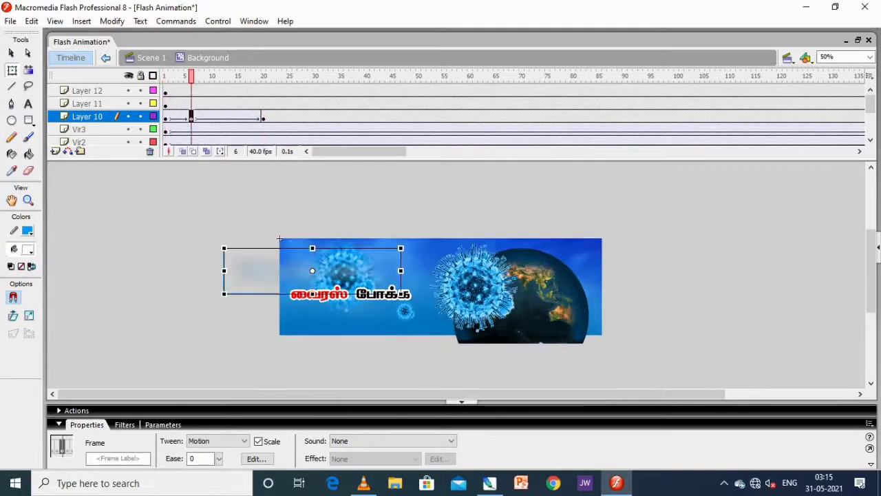
key("ctrl+Return")
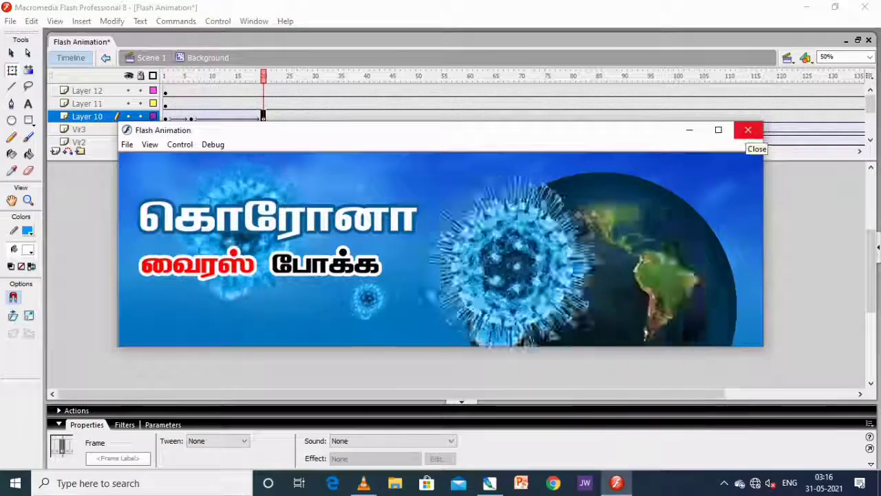
left_click(748, 131)
- Insert keyframes at frame 20 on Layer 11 and Layer 12 and create motion tweens from frame 1
left_click(261, 103)
left_click(212, 103)
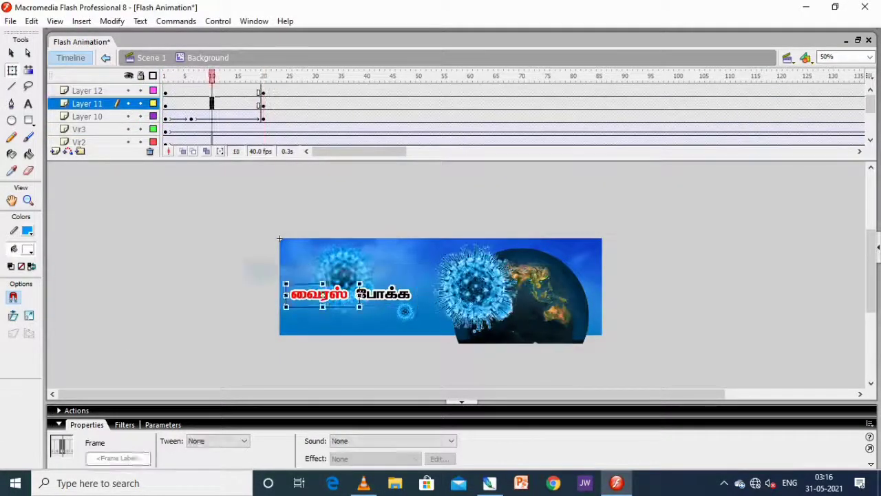
right_click(218, 92)
left_click(266, 97)
- Add keyframes at frame 6 on Layers 11 and 12 and apply an Alpha color effect to both subtitle words at frame 1
left_click(191, 103)
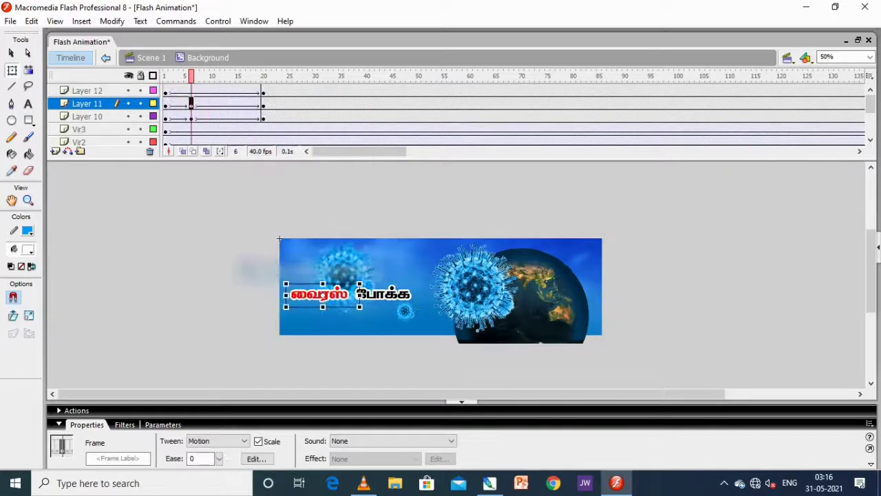
left_click(351, 294)
left_click(362, 441)
left_click(336, 477)
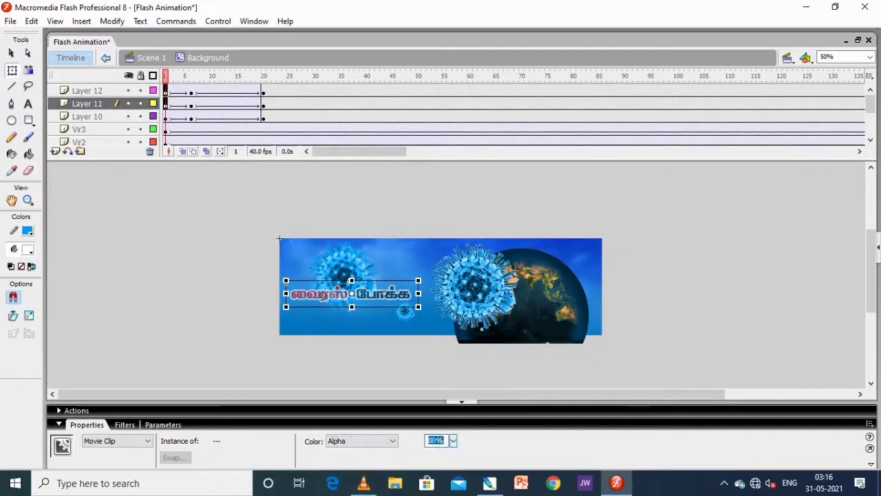
- Set the alpha of the title images on Layers 10, 11 and 12 to 50% at frame 6
left_click(192, 90)
left_click(255, 275)
left_click(361, 441)
left_click(336, 477)
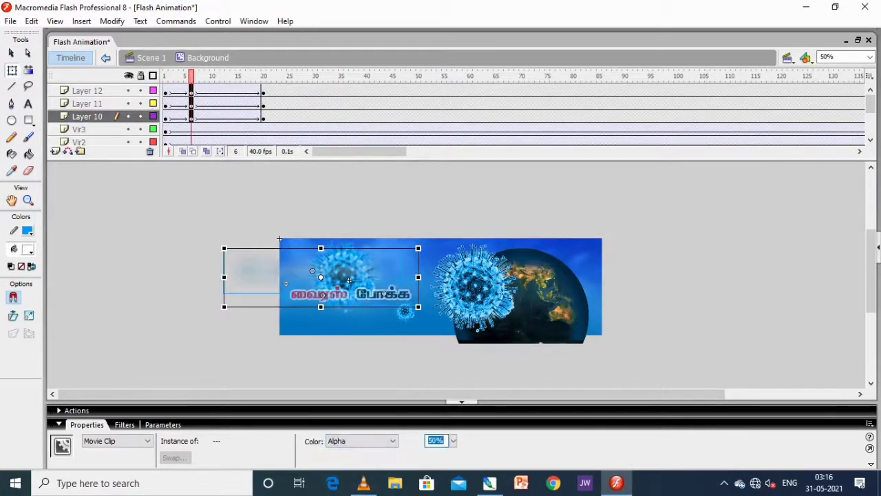
- Apply a Blur filter to both subtitle words at frame 1 on Layers 11 and 12, and test the movie
left_click(166, 91)
left_click(165, 103)
left_click(124, 425)
left_click(57, 402)
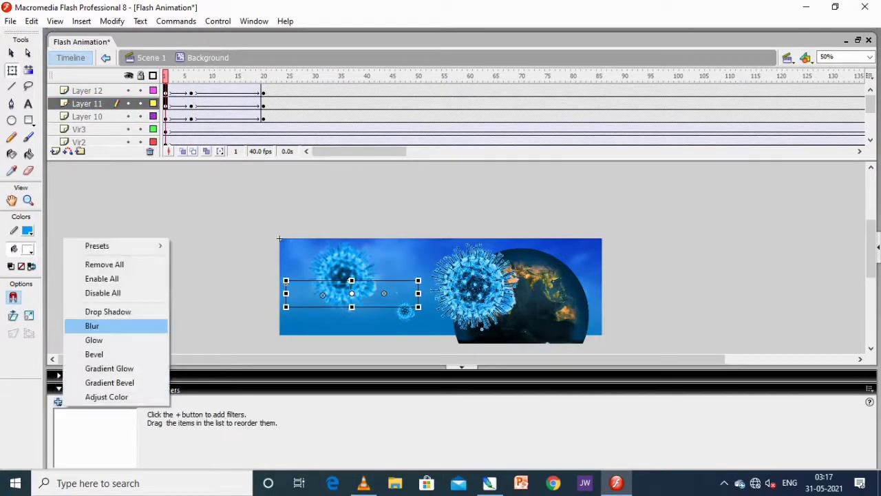
left_click(92, 326)
key("ctrl+Return")
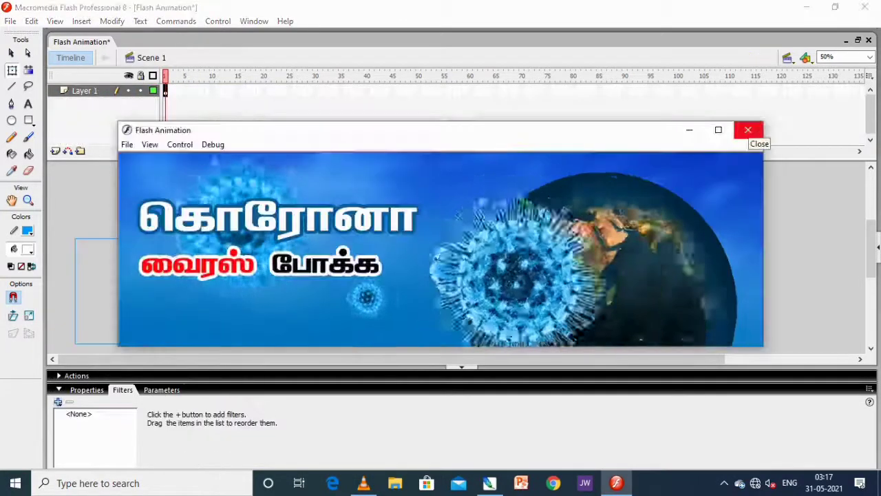
left_click(748, 129)
- Delay the Layer 11 animation to start at frame 6 and move its faded starting word left over the banner's edge
left_click(165, 104)
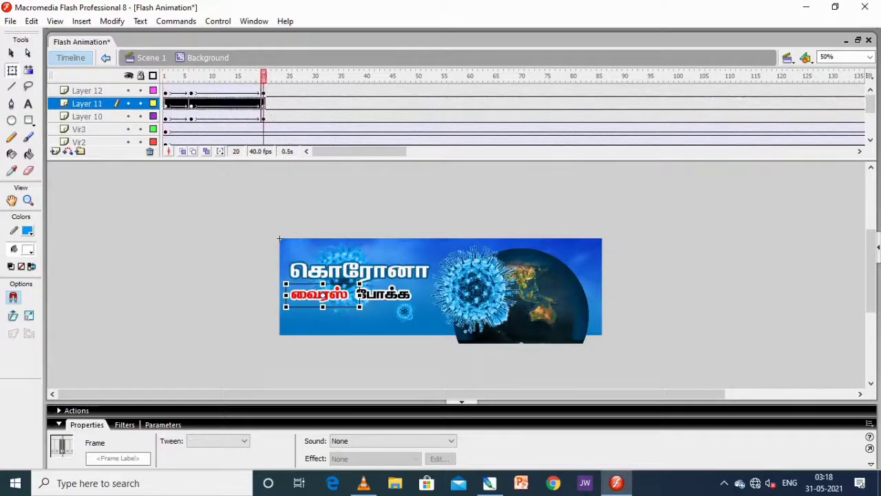
left_click(87, 90)
left_click(166, 90)
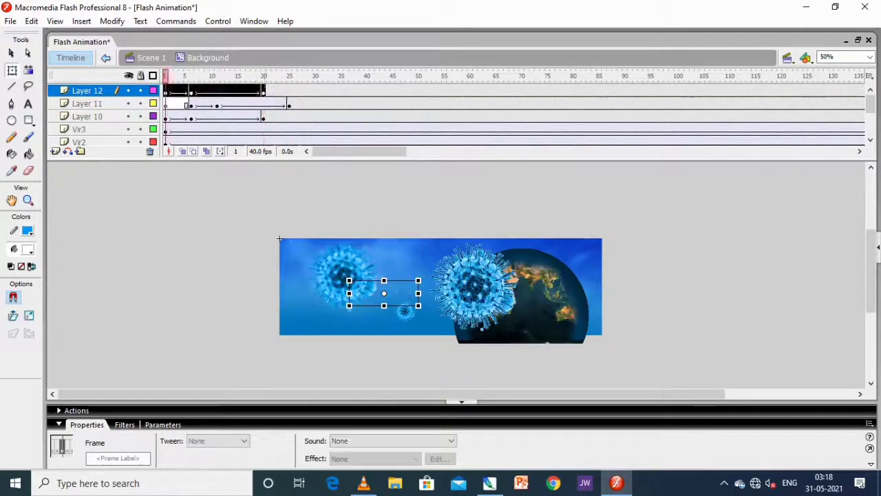
left_click(191, 104)
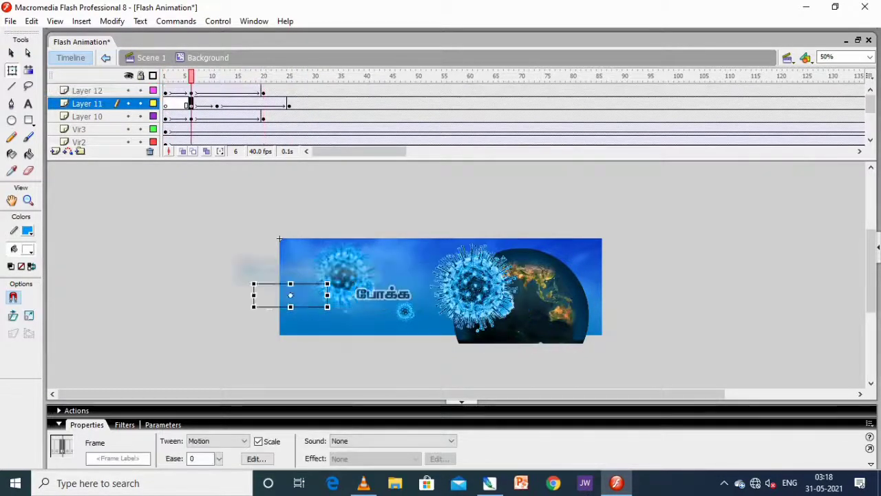
- Move the Layer 12 starting word right onto the large virus, and delay its animation to start at frame 11
left_click_drag(165, 91, 263, 92)
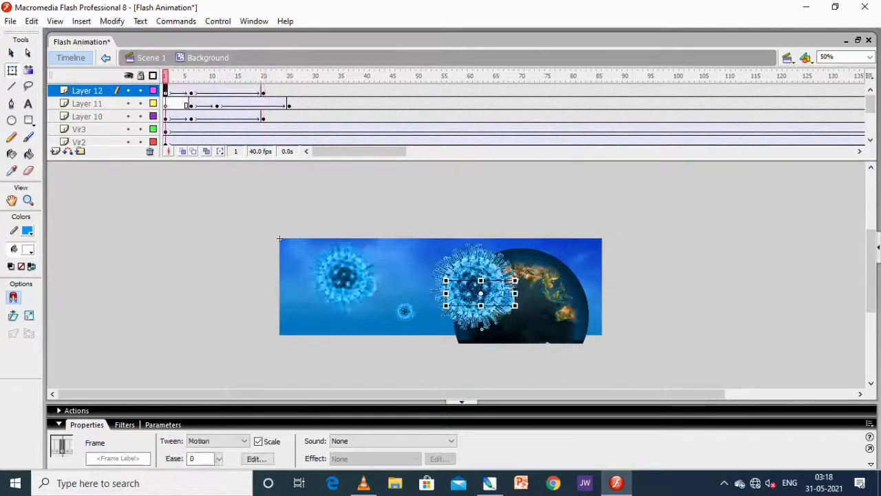
left_click_drag(191, 92, 286, 92)
key("ctrl+Return")
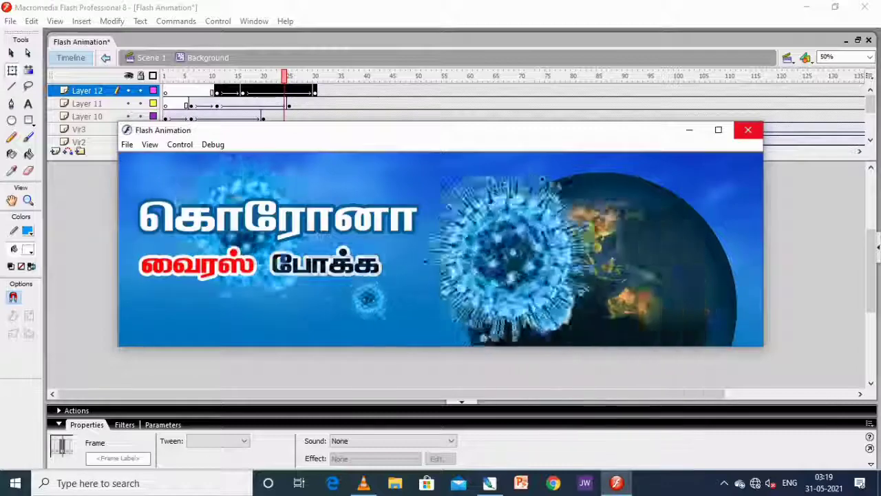
left_click(748, 130)
- Save the file and test the movie with the staggered title animations
key("ctrl+e")
key("ctrl+e")
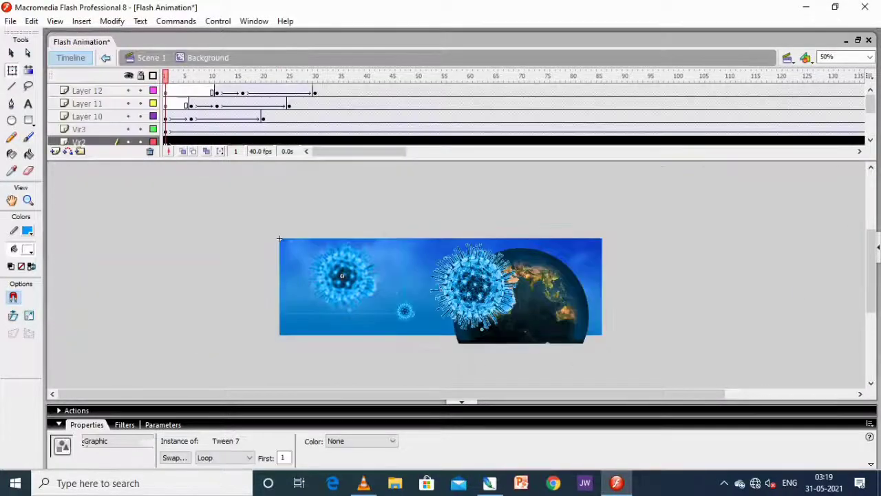
key("ctrl+Return")
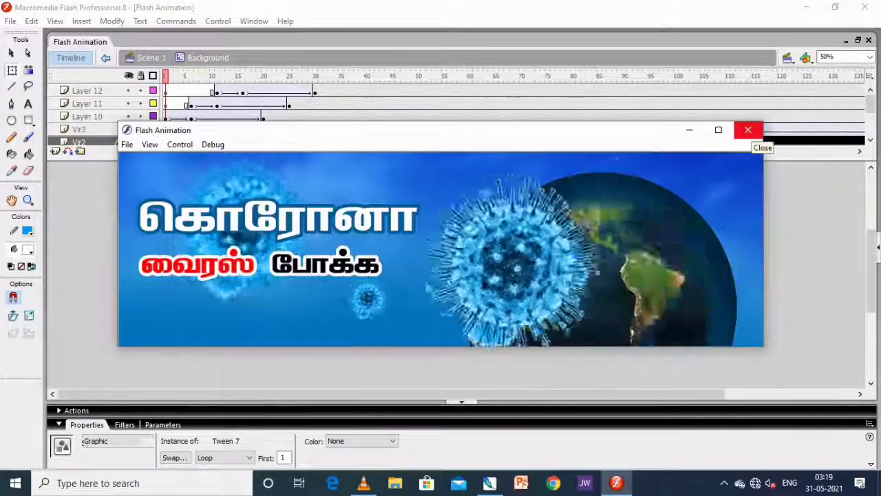
left_click(747, 129)
- Add a new top layer and draw a white circle without an outline over the left side of the large virus
left_click(55, 151)
left_click(12, 120)
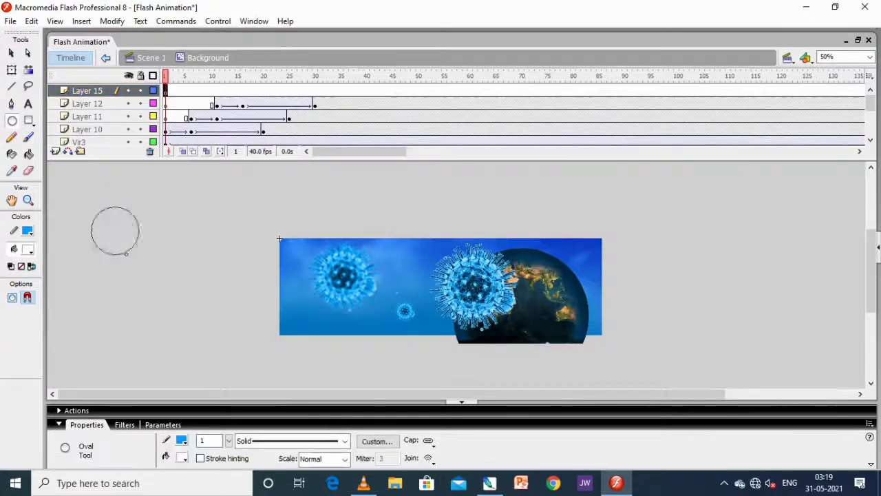
left_click_drag(126, 252, 232, 347)
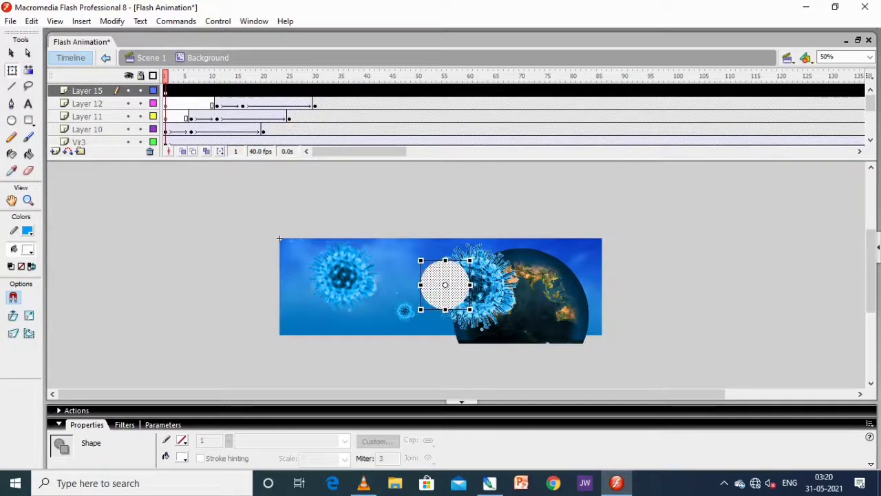
key("ctrl+shift+a")
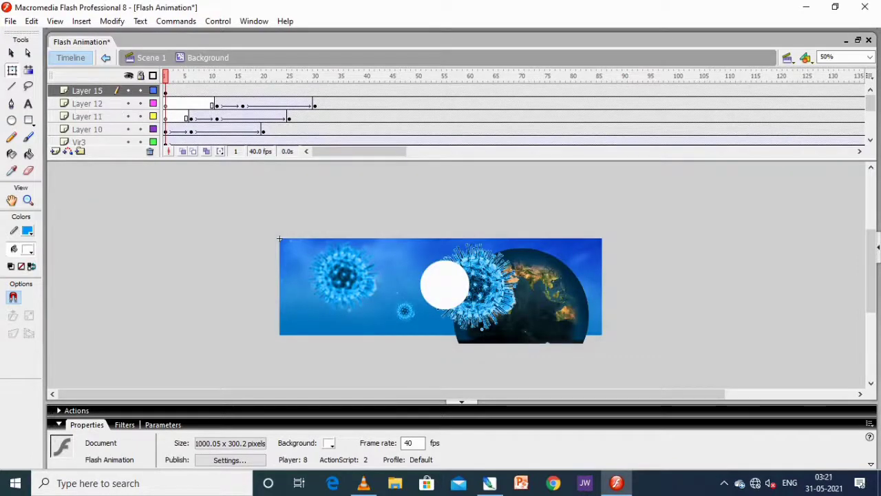
- Transfer the white circle from the top layer onto a new layer directly above Layer 1, behind the virus and globe
key("ctrl+z")
key("ctrl+z")
key("ctrl+z")
key("ctrl+z")
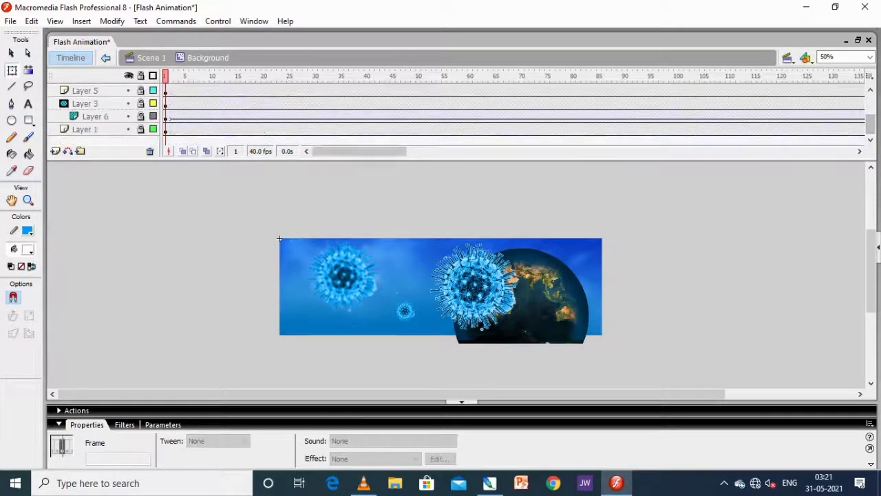
key("ctrl+z")
key("ctrl+y")
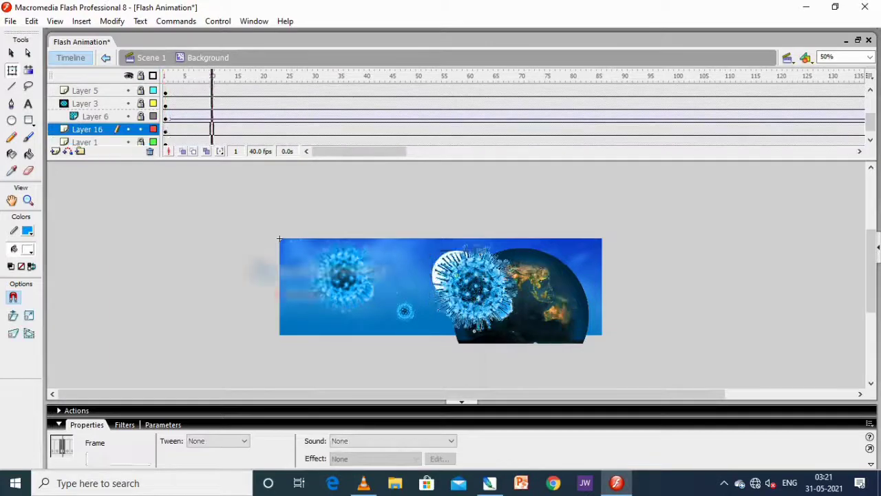
- Add a keyframe at frame 20 on Layer 16 and enlarge the white circle there beyond the banner's height
key("ctrl+z")
key("Return")
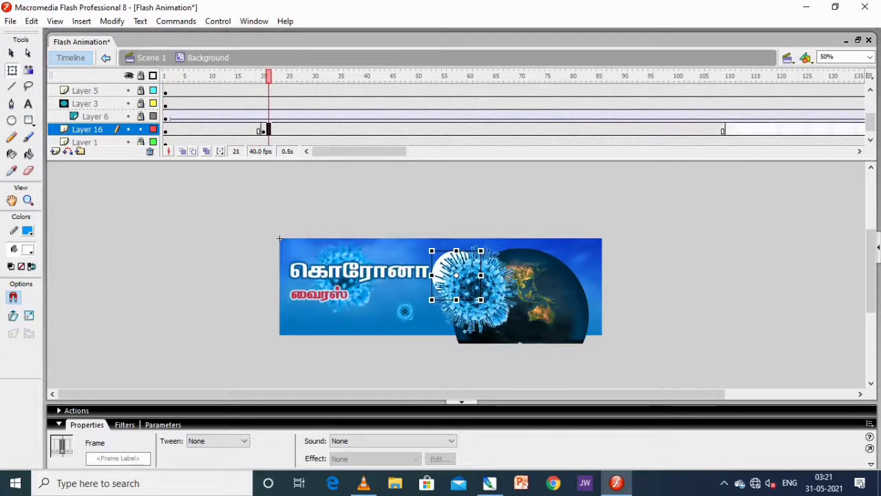
double_click(474, 290)
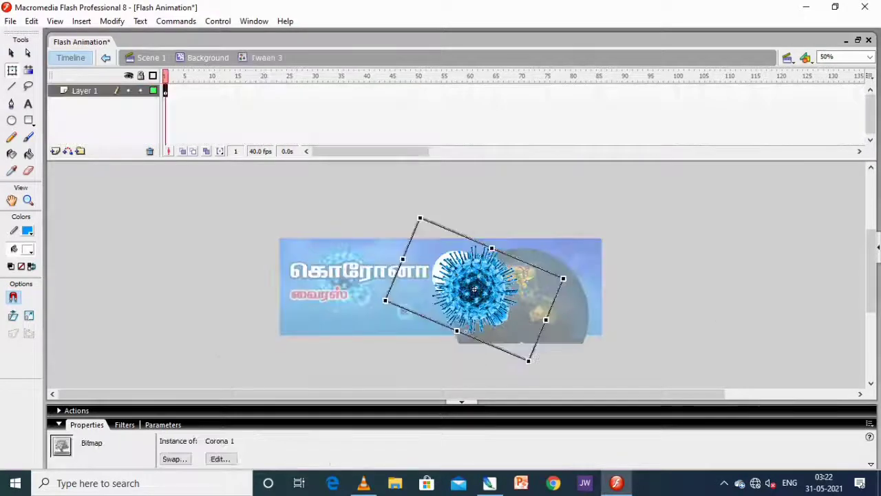
double_click(279, 239)
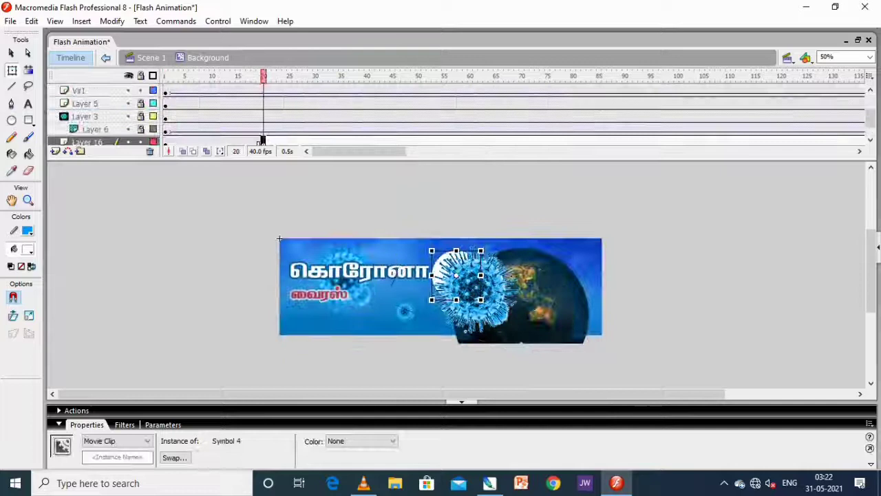
scroll(261, 140, "down", 1)
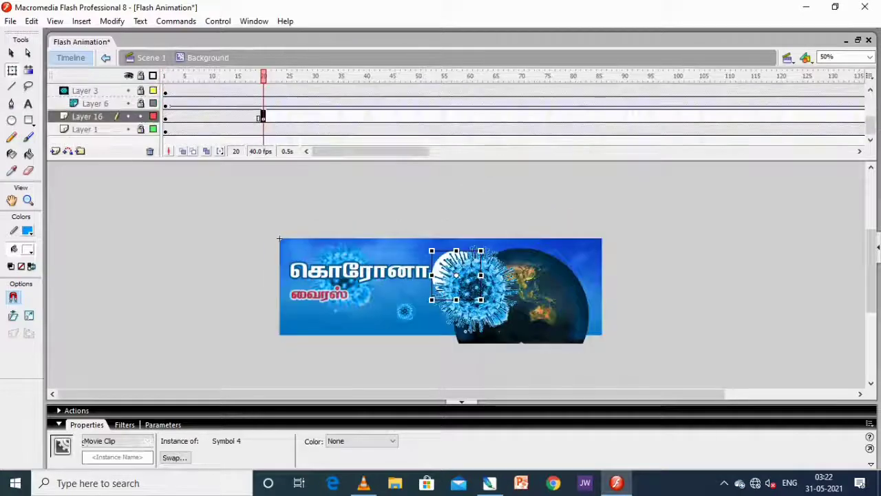
left_click(262, 117)
double_click(280, 239)
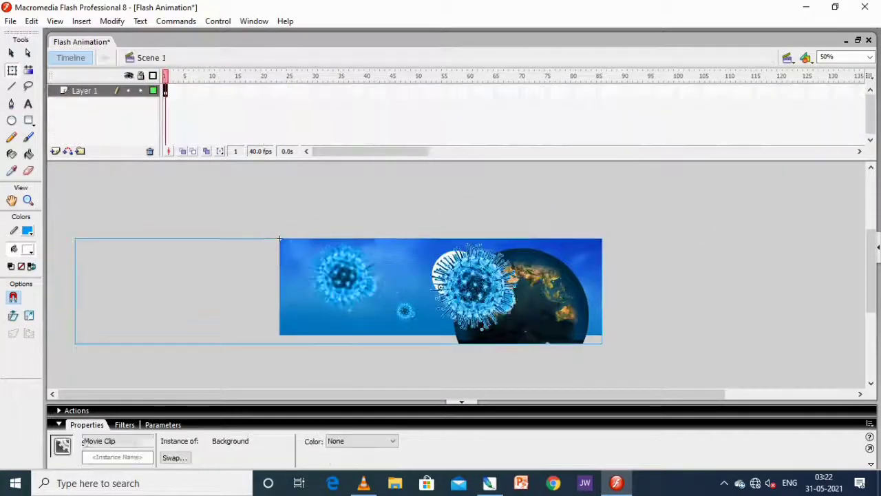
double_click(280, 238)
left_click(262, 117)
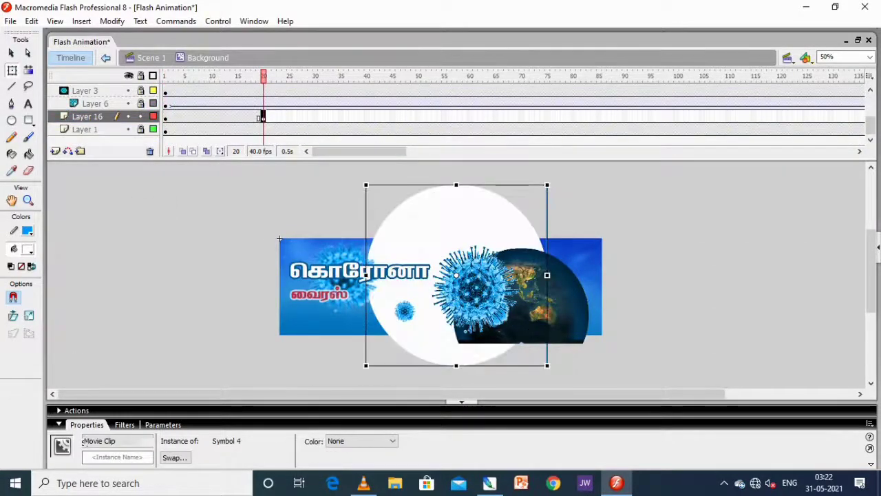
- Create a motion tween on Layer 16 with the circle's alpha at 50% in frame 20 and 0% in frame 1
right_click(262, 117)
left_click(292, 126)
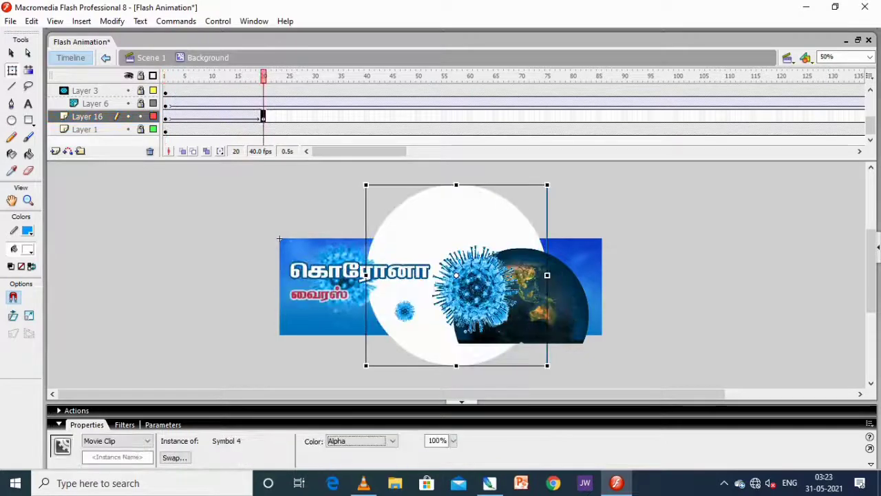
type("50")
key("Return")
left_click(166, 116)
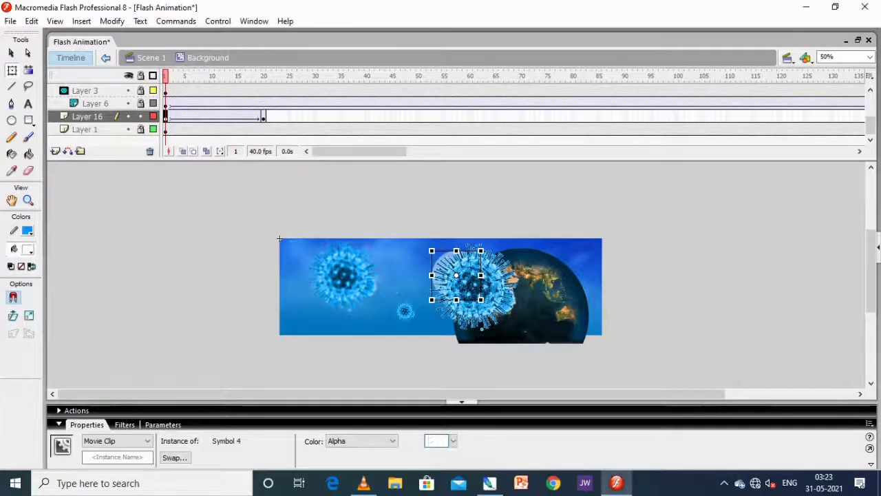
key("ctrl+Return")
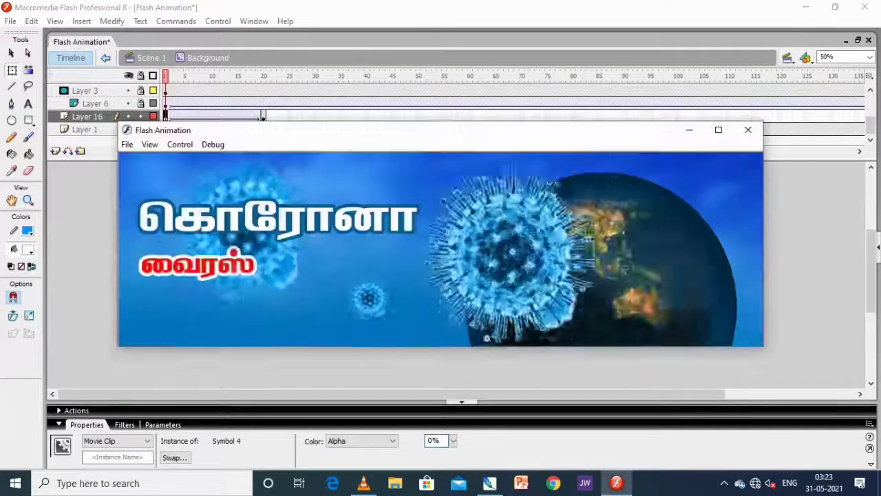
left_click(746, 130)
- Add a layer above Layer 16 and paste a copy of the growing circle tween starting at frame 10
right_click(255, 118)
key("Escape")
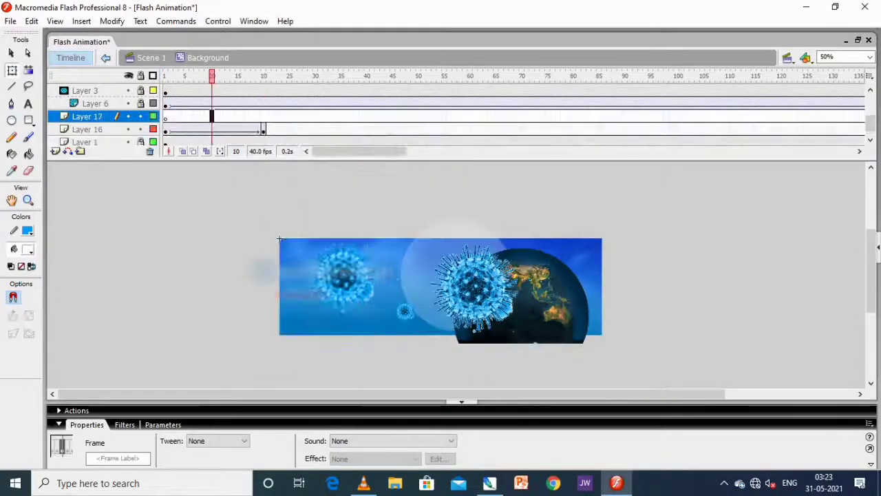
right_click(211, 116)
left_click(275, 127)
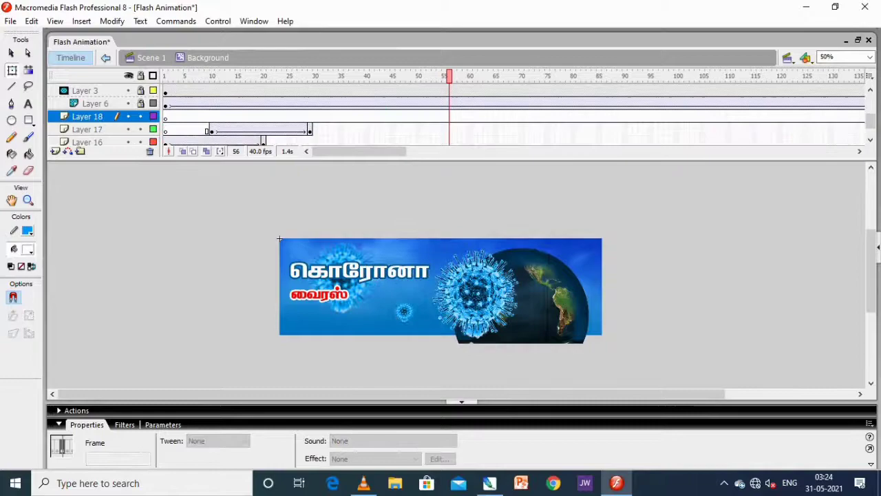
- Paste another copy of the growing circle tween on Layer 18, starting at frame 20
left_click(264, 116)
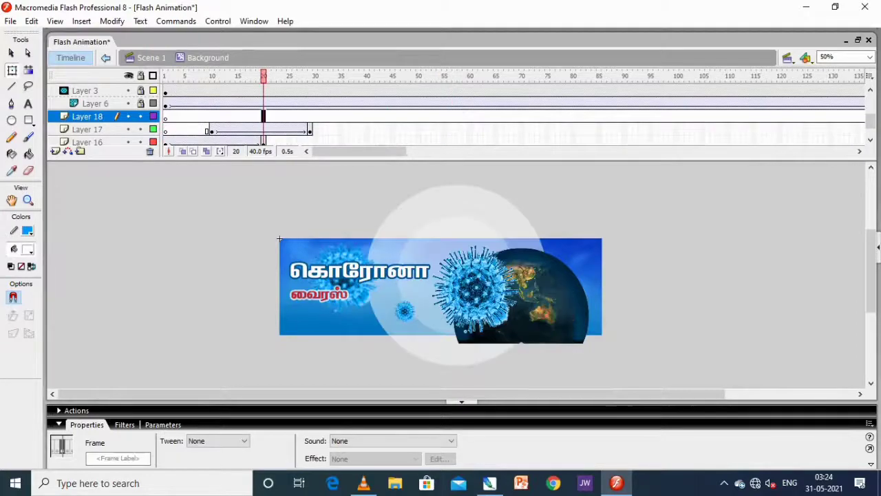
right_click(309, 130)
left_click(262, 116)
right_click(281, 116)
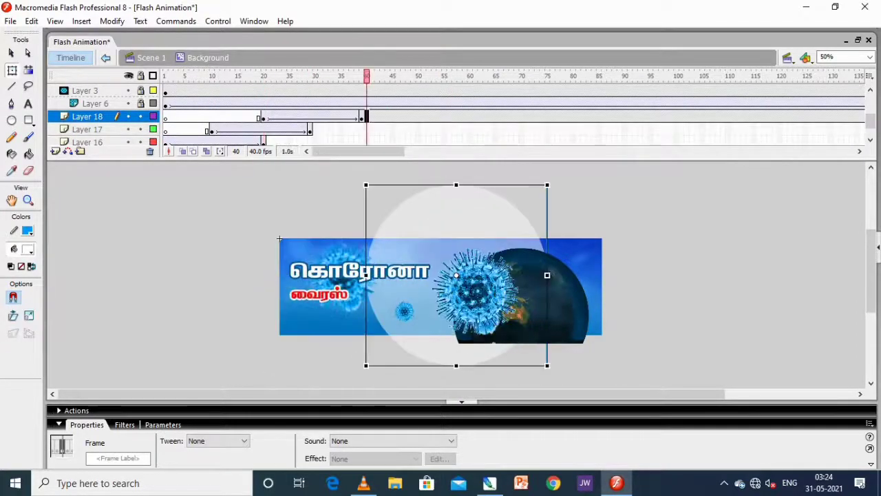
- Remove the surplus frames after the circle tween on Layer 18 and test the movie
left_click_drag(364, 116, 549, 117)
key("ctrl+Return")
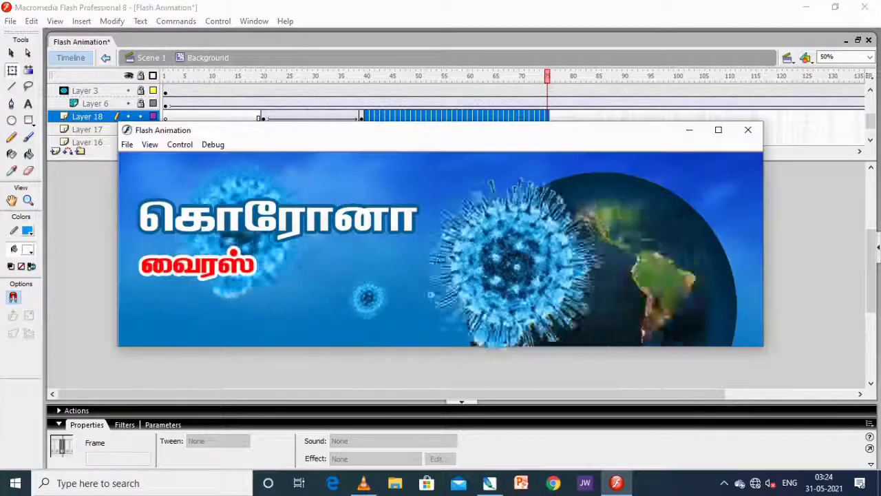
key("ctrl+w")
key("shift+F5")
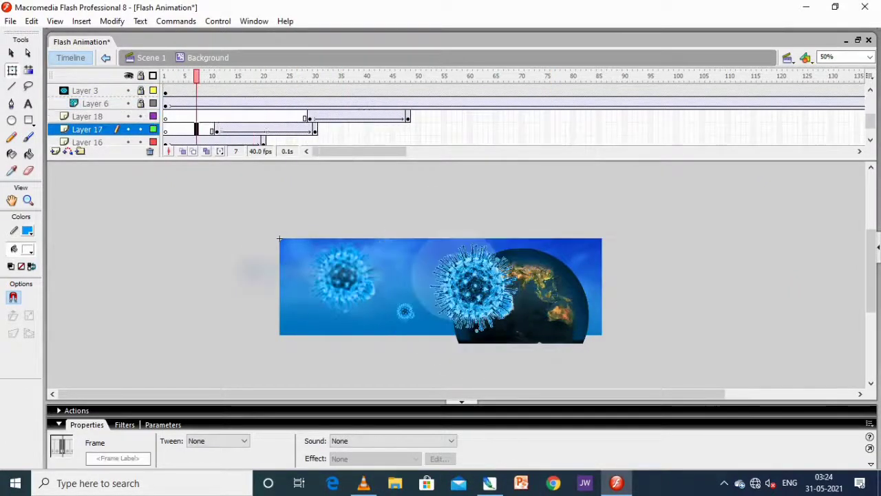
- Try the circle tweens starting at frame 10 on Layer 17 and frame 20 on Layer 18, and test the movie
key("ctrl+Return")
key("ctrl+w")
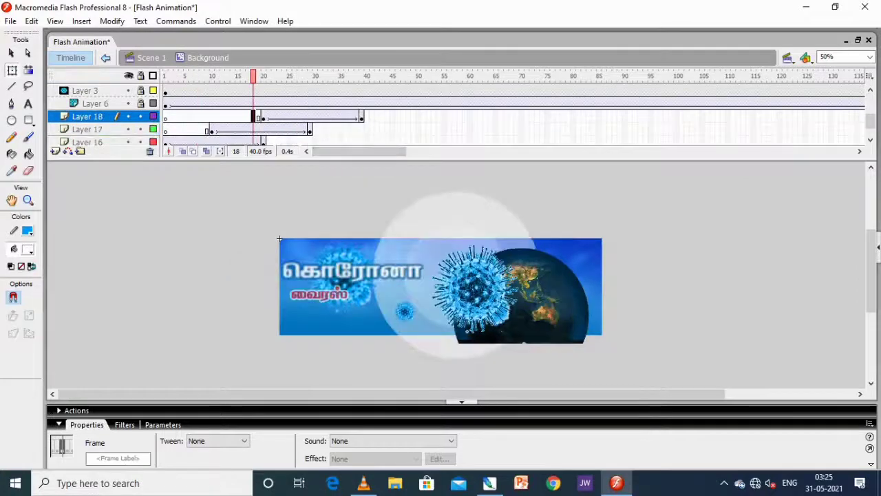
key("ctrl+Return")
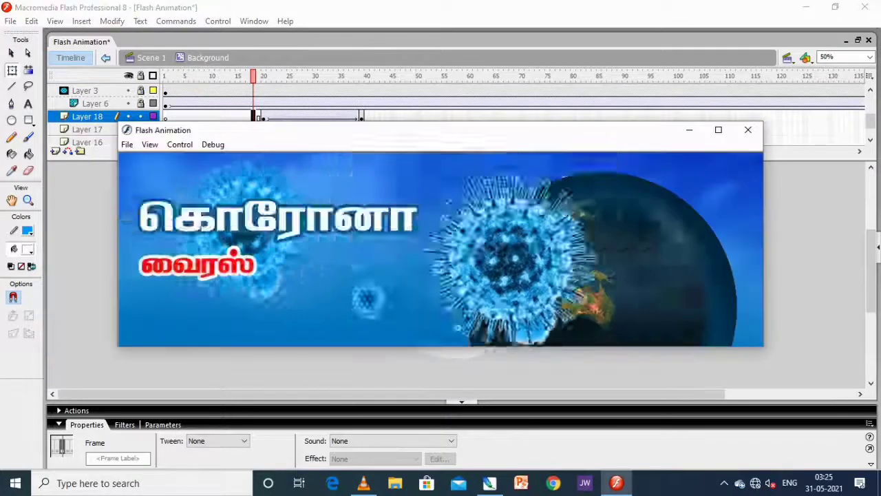
key("ctrl+w")
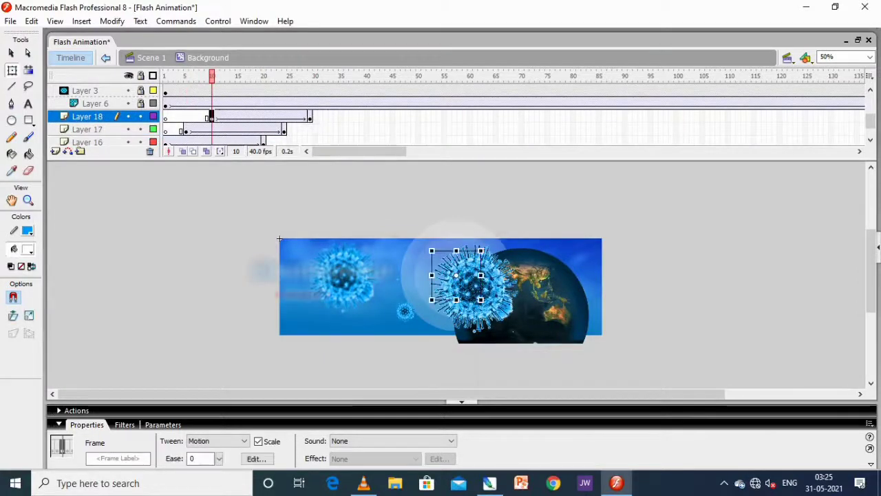
- Shift the circle tweens to start at frame 5 on Layer 17 and frame 10 on Layer 18, and test the movie
key("ctrl+Return")
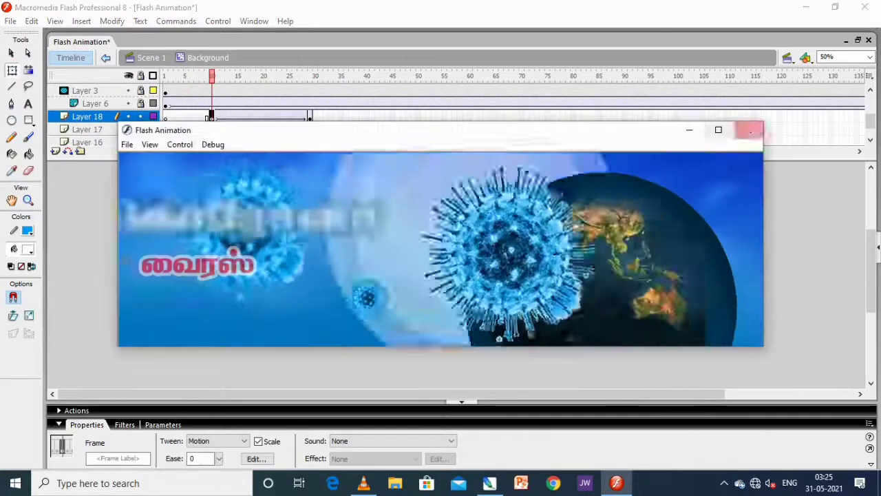
left_click(748, 162)
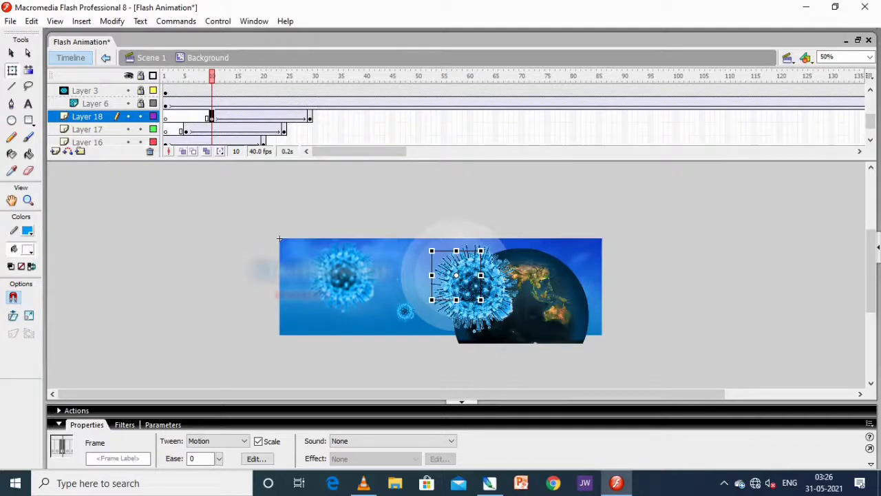
key("ctrl+Return")
key("ctrl+w")
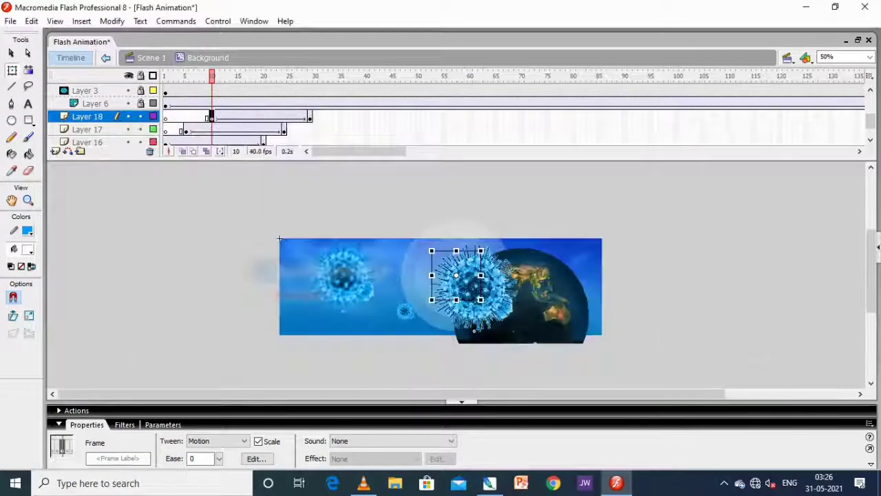
- Try removing Layer 18 and test the movie
left_click(289, 129)
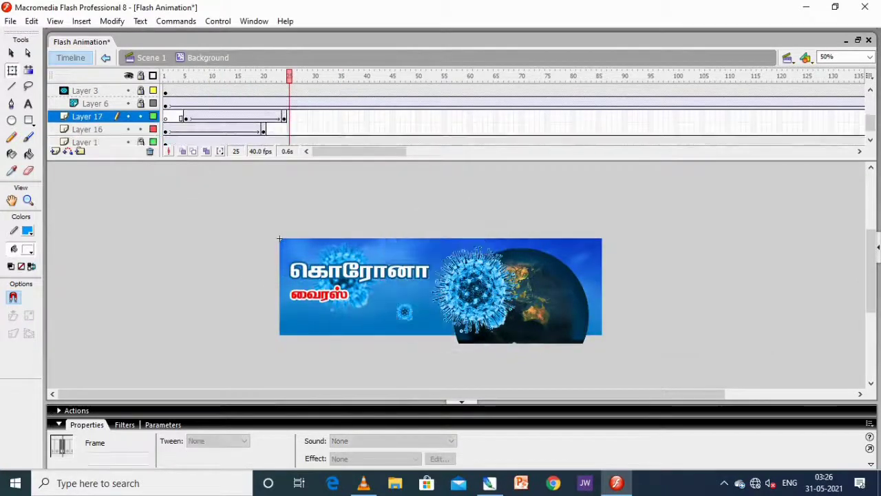
key("ctrl+Return")
key("ctrl+w")
- Undo the removal of Layer 18 and the last shift of the circle tweens on Layers 17 and 18
key("ctrl+z")
key("ctrl+z")
key("ctrl+z")
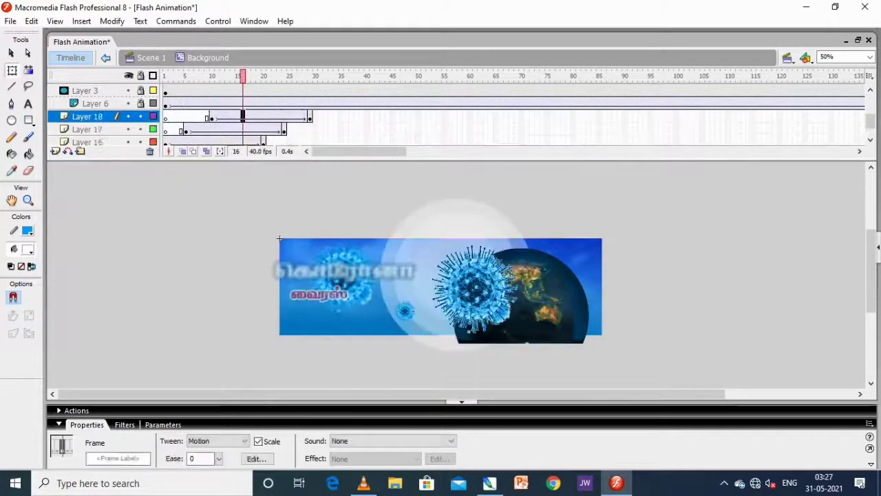
key("ctrl+z")
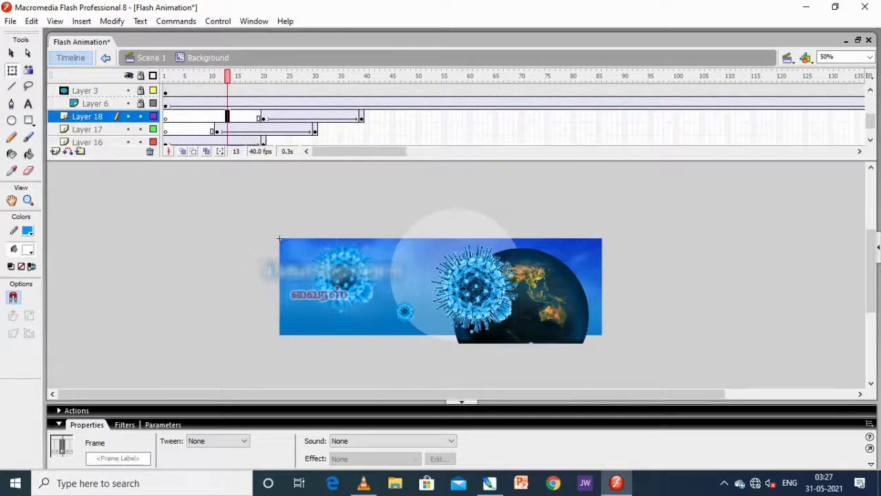
- Lengthen the circle tweens to end at frame 50 on Layer 16 and frame 49 on Layer 17
left_click(292, 116)
left_click(238, 142)
left_click(336, 142)
left_click(335, 116)
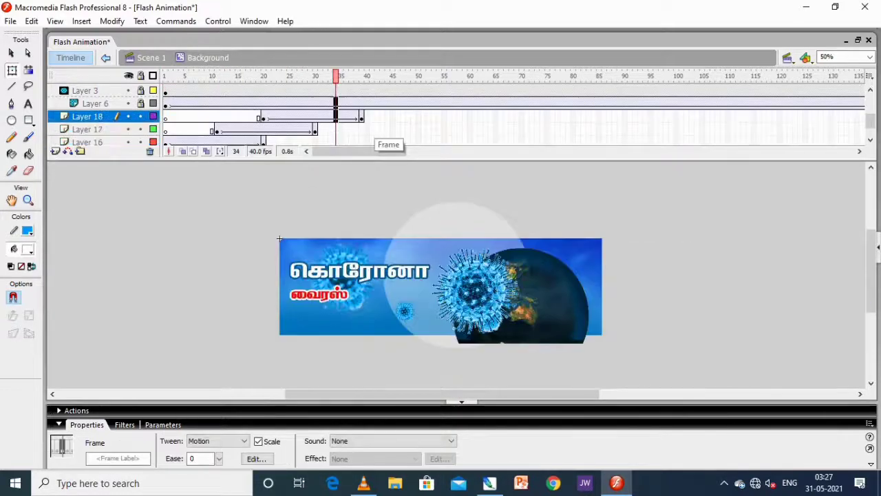
left_click(242, 142)
left_click(284, 130)
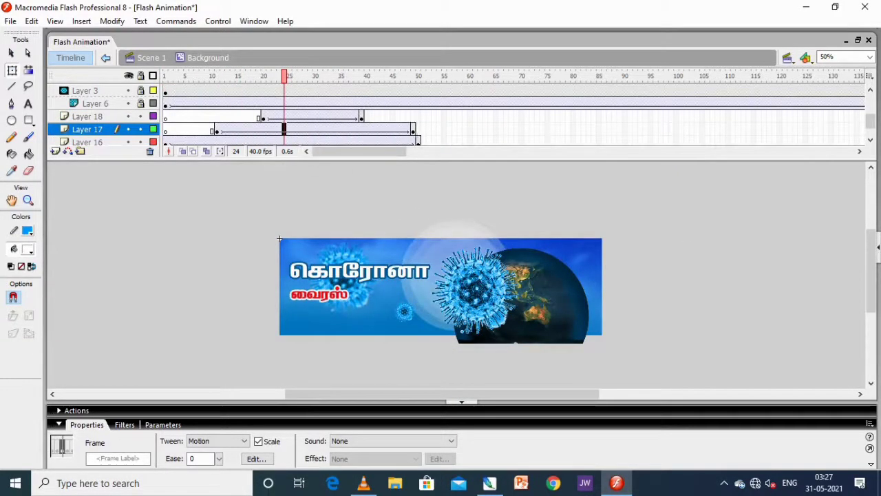
- Extend the circle tweens to end at frame 51 on Layer 18 and frame 71 on Layer 17
left_click(294, 117)
left_click_drag(363, 116, 418, 117)
left_click(305, 129)
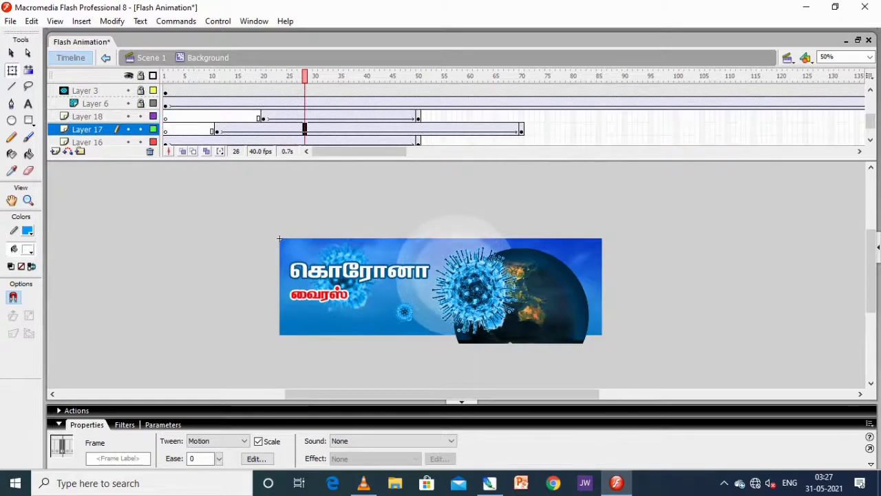
left_click(340, 117)
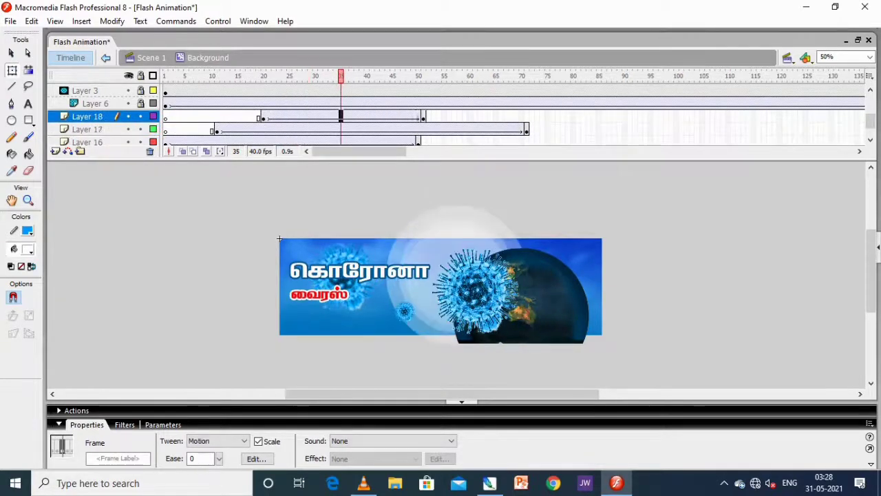
- Test the movie, extend the circle tween on Layer 18 to frame 95 and test again
key("ctrl+Return")
key("ctrl+w")
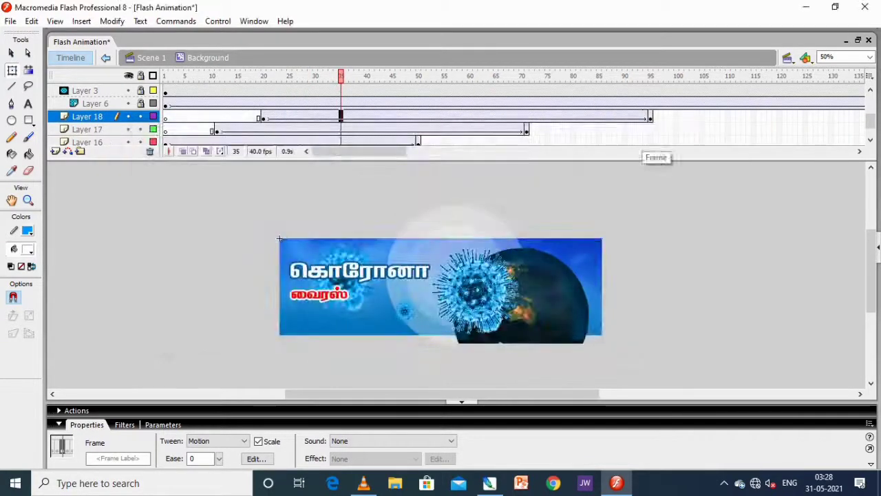
key("ctrl+Return")
key("ctrl+w")
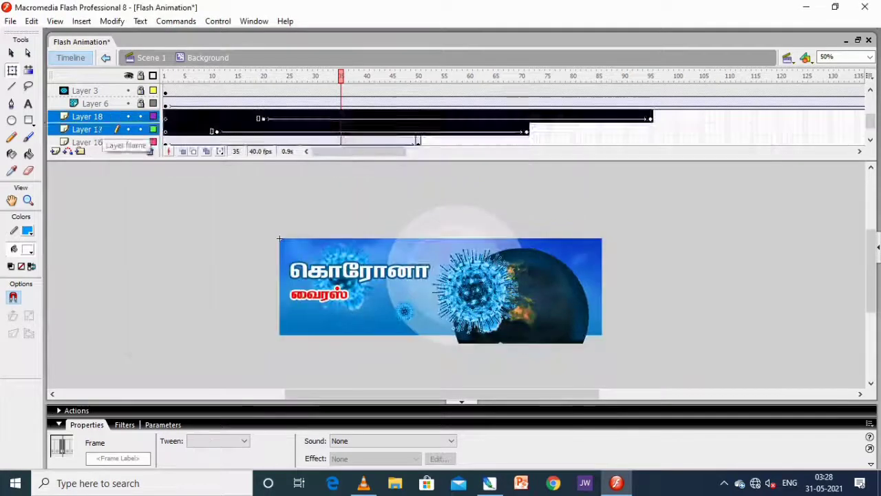
- Delete Layers 17 and 18
key("ctrl+z")
key("ctrl+z")
key("ctrl+z")
- Paste copies of Layer 16's circle tween on two new layers starting at frames 10 and 20, and test the movie
right_click(165, 116)
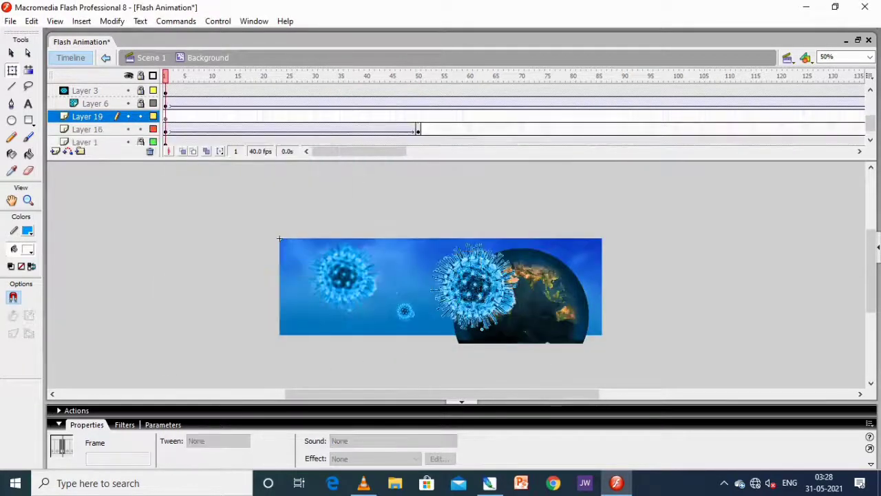
right_click(211, 116)
left_click(276, 123)
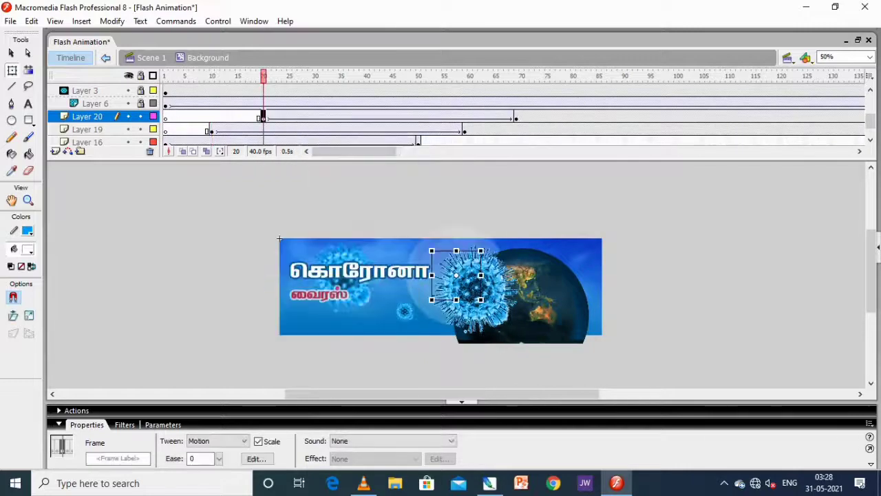
key("ctrl+Return")
key("ctrl+w")
- Remove the surplus frames after the circle tweens on Layers 19 and 20 and test the movie
left_click(522, 130)
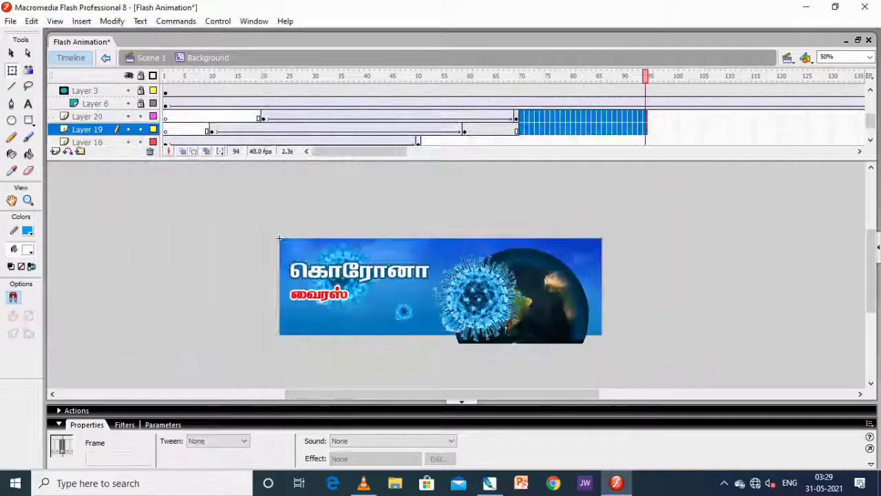
key("F5")
key("ctrl+Return")
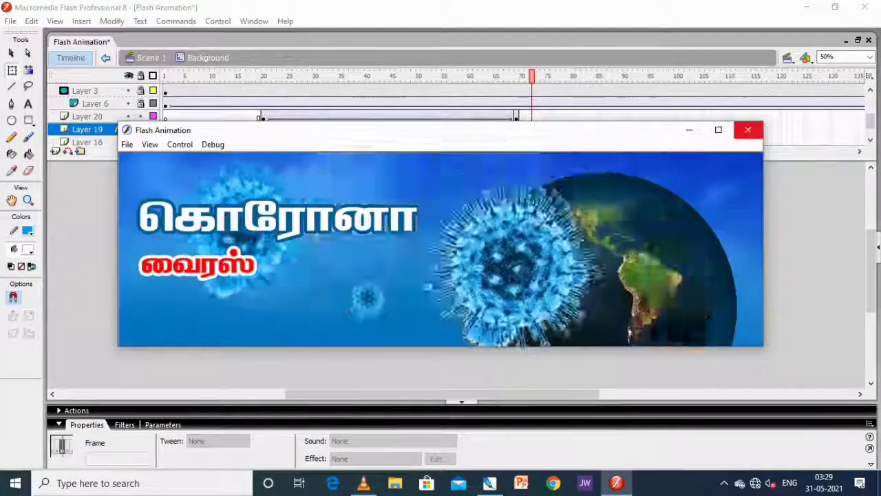
left_click(747, 130)
- Insert frames so the circle tweens start at frame 30 on Layer 19 and frame 62 on Layer 20, and test the movie
left_click_drag(193, 130, 194, 117)
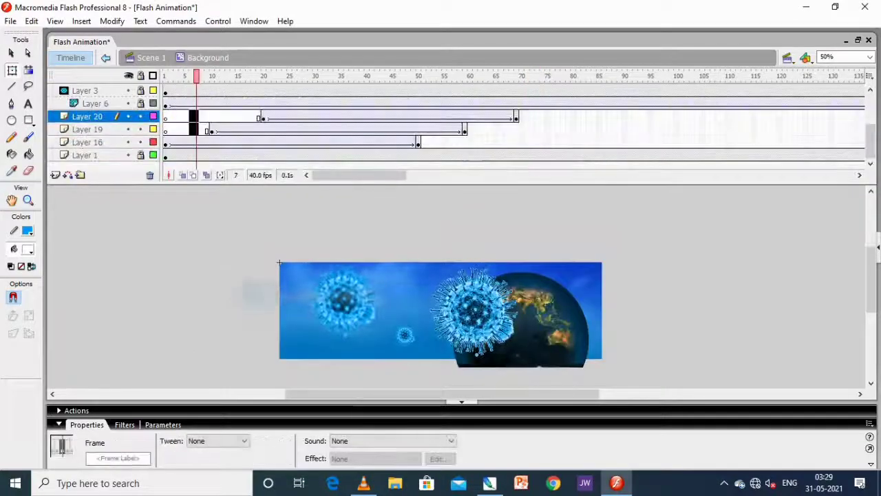
left_click(335, 116)
key("F5")
key("F5")
key("F5")
key("F5")
key("F5")
key("F5")
key("F5")
key("F5")
key("F5")
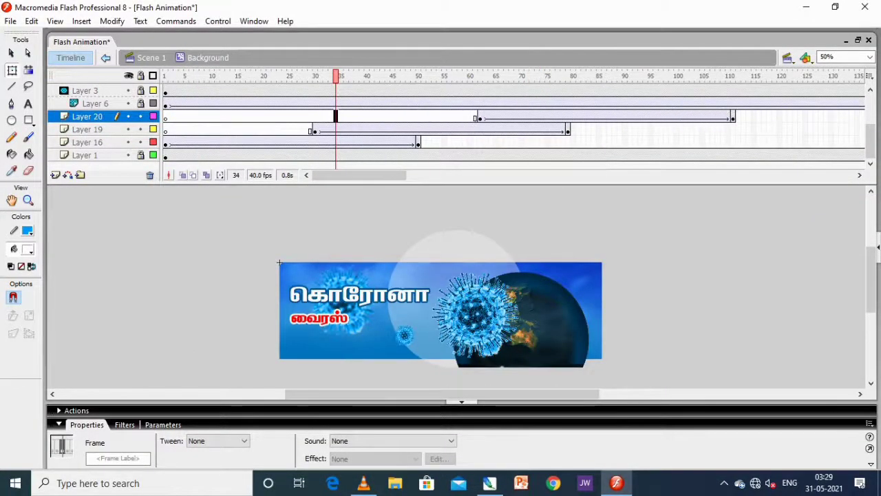
key("ctrl+Return")
left_click(744, 128)
left_click(754, 130)
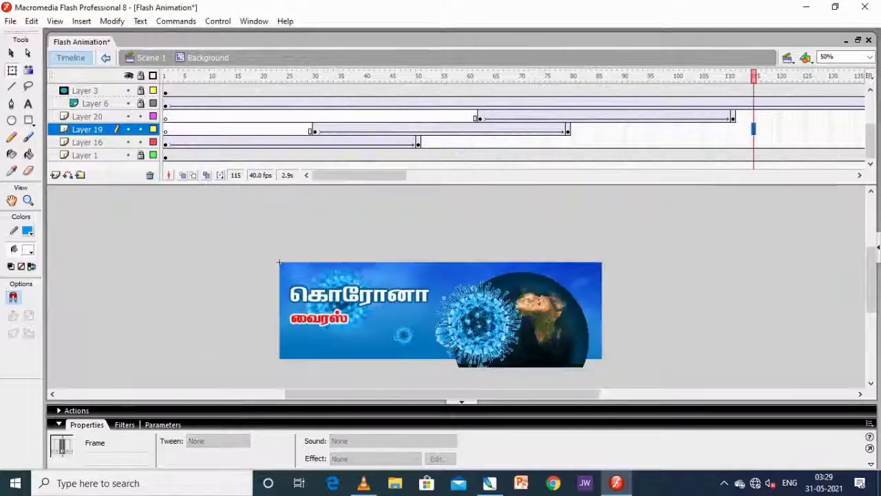
- Delete Layers 19 and 20 and test the movie with only the circle tween on Layer 16
key("ctrl+z")
left_click(366, 142)
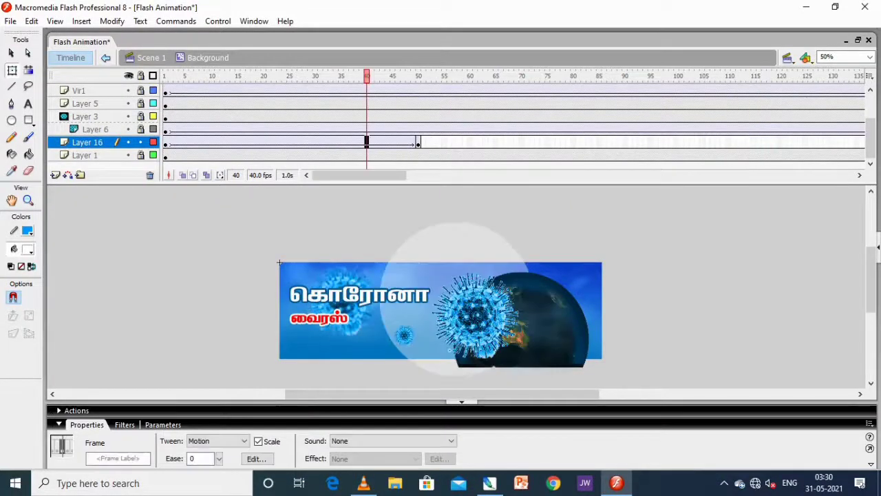
key("ctrl+Return")
- Set the alpha of the large circle at frame 50 on Layer 16 to 0%
left_click(418, 142)
left_click(456, 299)
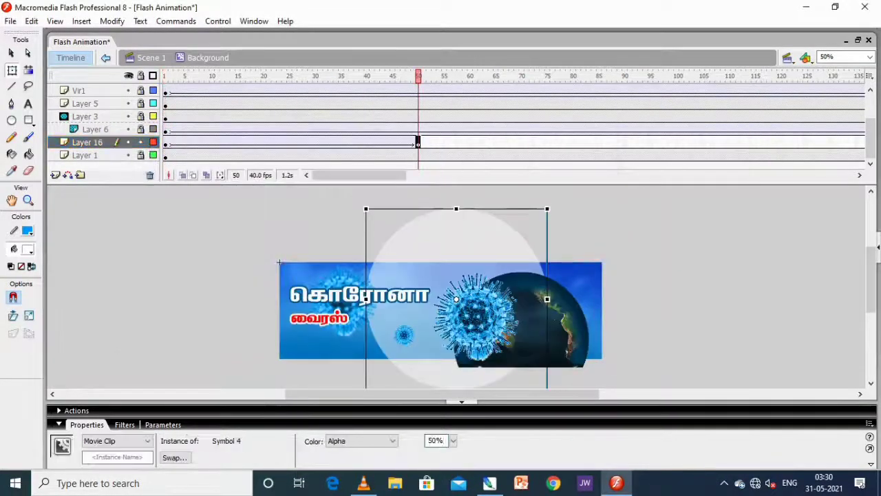
type("0")
key("Return")
- Add a keyframe at frame 25 on Layer 16 with the circle at 50% alpha and test the movie
left_click(289, 141)
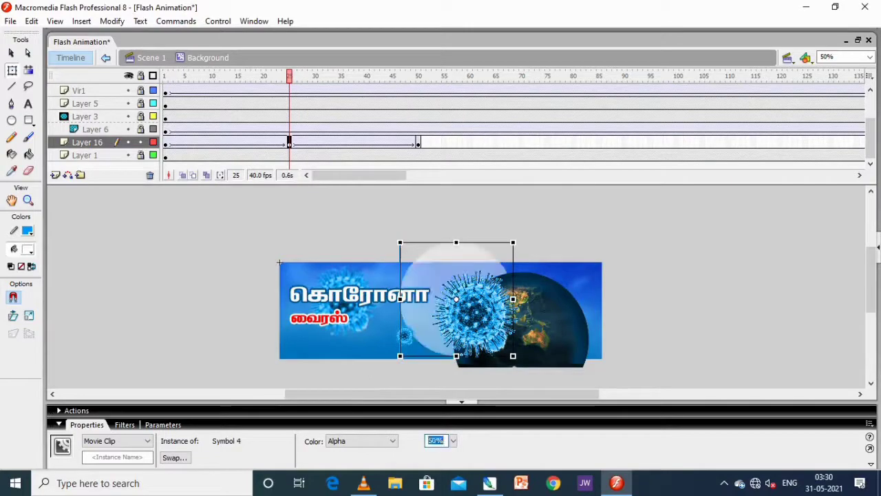
key("ctrl+Return")
left_click(743, 129)
- Copy the circle tween in frames 1 to 50 of Layer 16 and paste it on a new layer starting at frame 25
left_click_drag(165, 142, 418, 142)
right_click(418, 144)
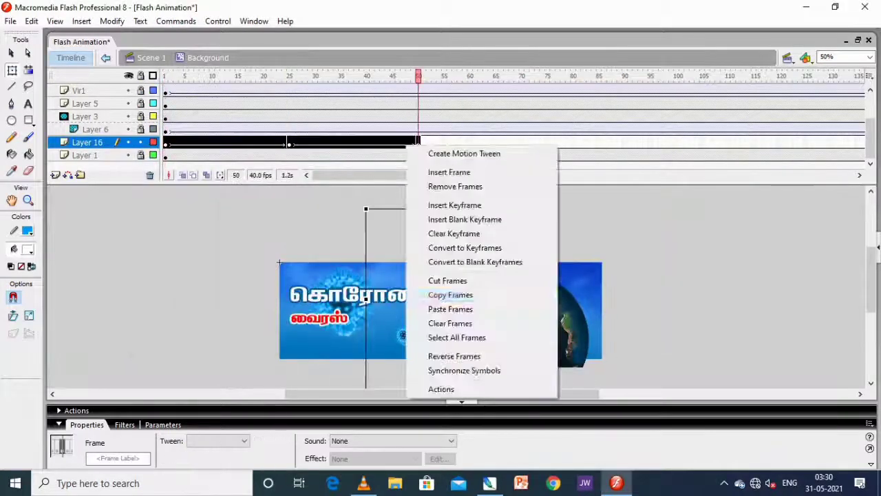
left_click(451, 295)
left_click(55, 175)
left_click(289, 142)
right_click(289, 142)
left_click(334, 307)
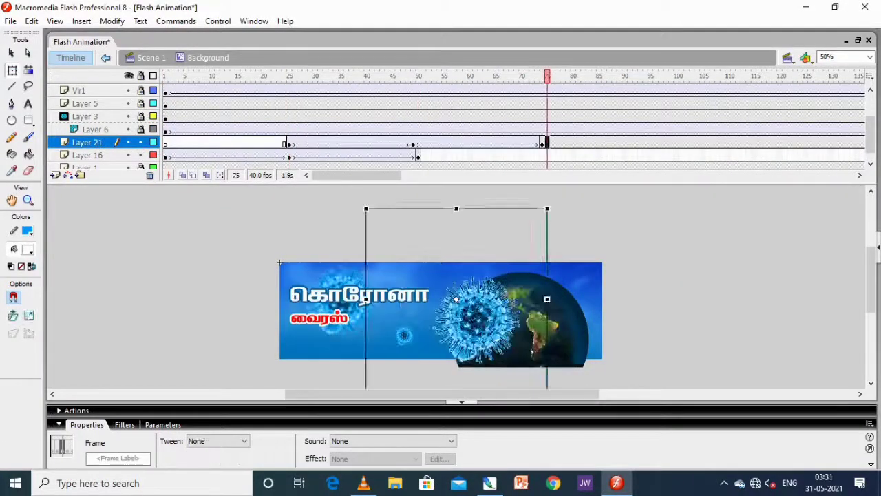
- Paste the fading circle tween on another new layer above Layer 21, starting at frame 49
left_click(56, 175)
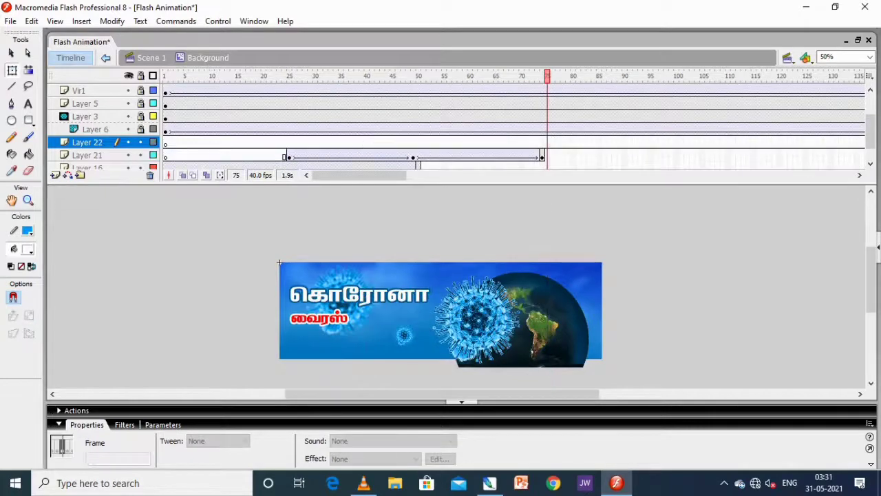
left_click(414, 142)
key("ctrl+alt+v")
- Remove the surplus frames after the circle tween on Layer 22 and test the movie
left_click_drag(666, 141, 790, 142)
key("F5")
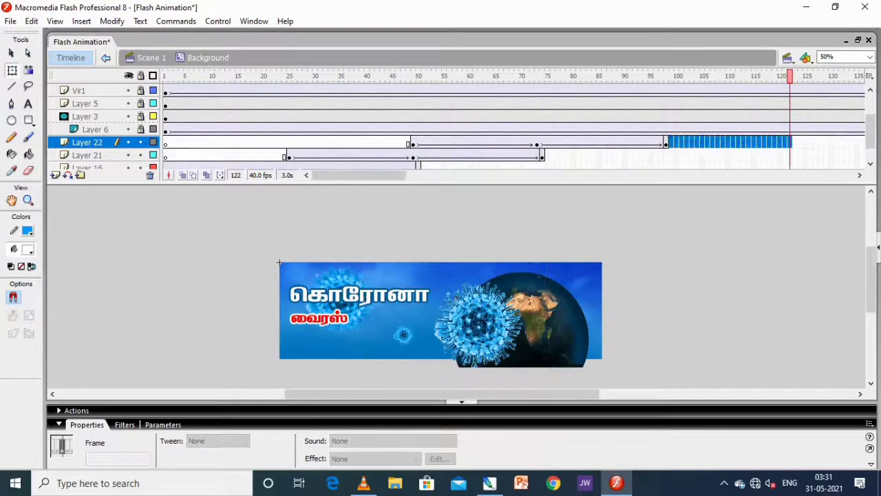
key("ctrl+Return")
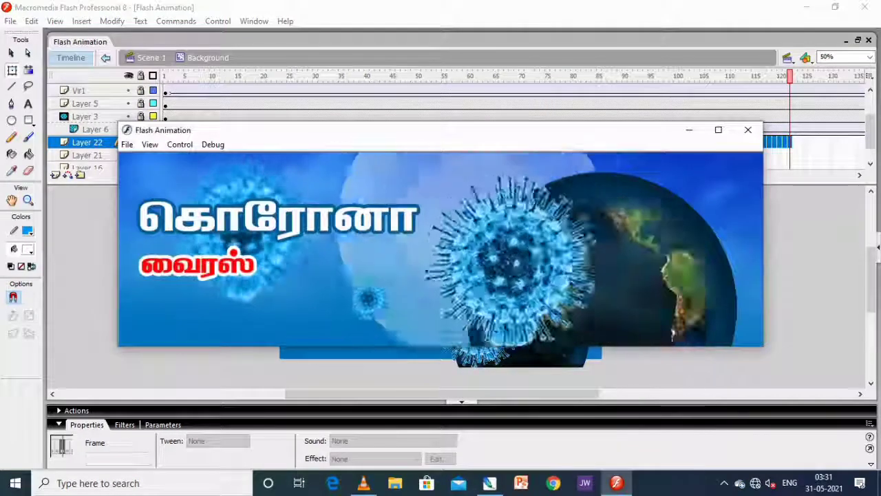
left_click(747, 130)
left_click(756, 129)
- Add a new layer above Layer 11 with a blank keyframe at frame 150
scroll(482, 124, "right", 3)
scroll(103, 130, "up", 2)
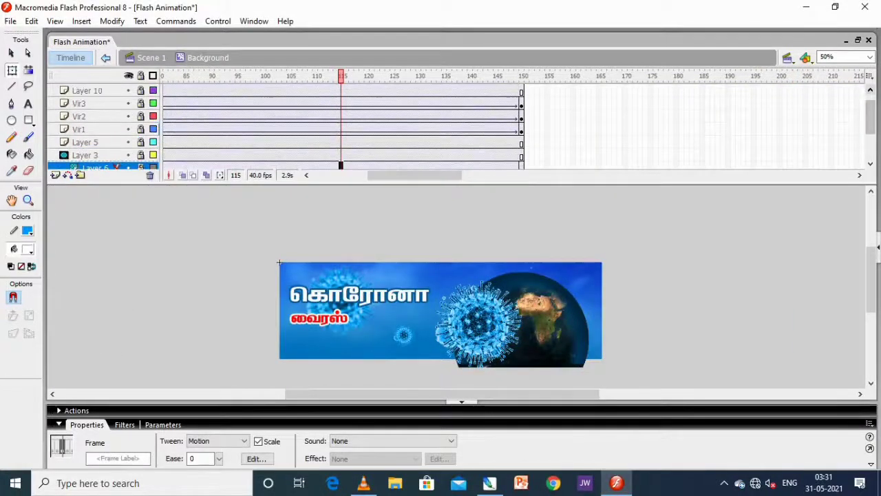
left_click(56, 175)
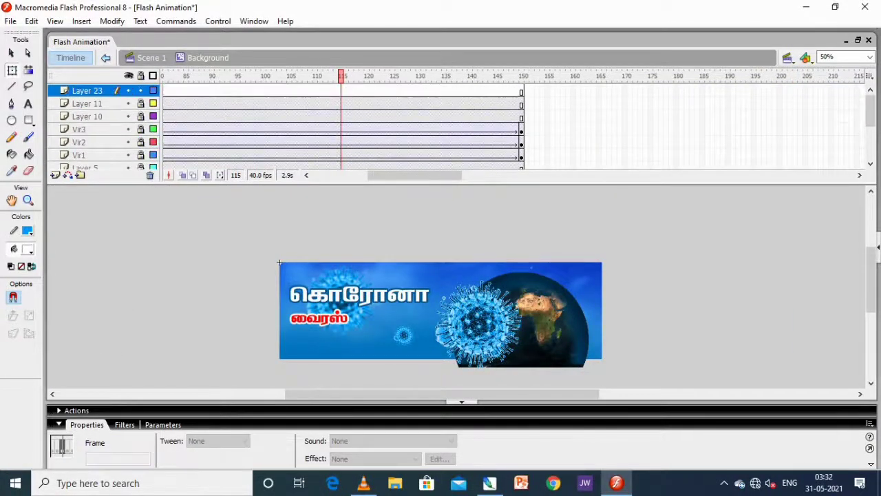
left_click(521, 90)
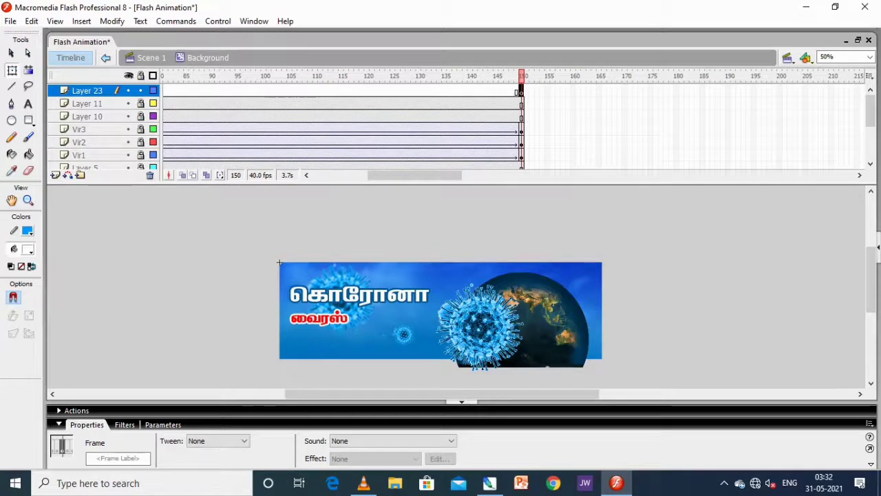
- Insert keyframes at frame 140 on the Vir1, Vir2 and Vir3 layers
scroll(275, 124, "down", 3)
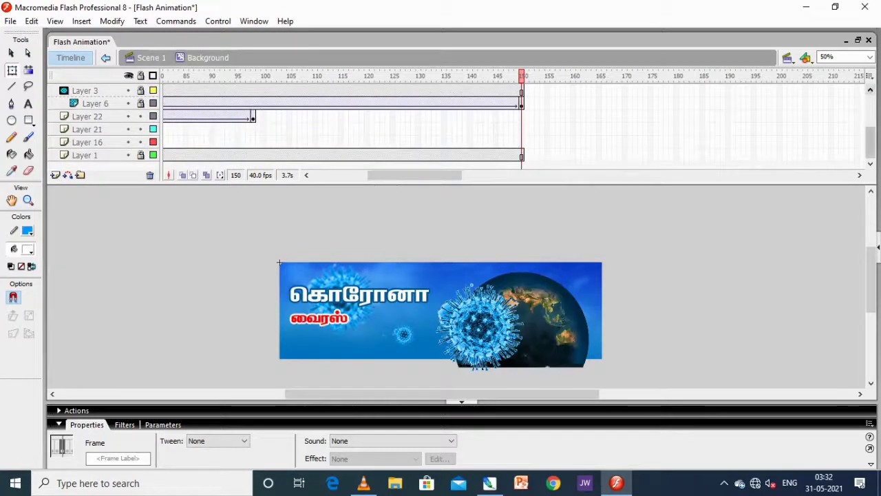
scroll(337, 124, "up", 1)
scroll(337, 124, "up", 1)
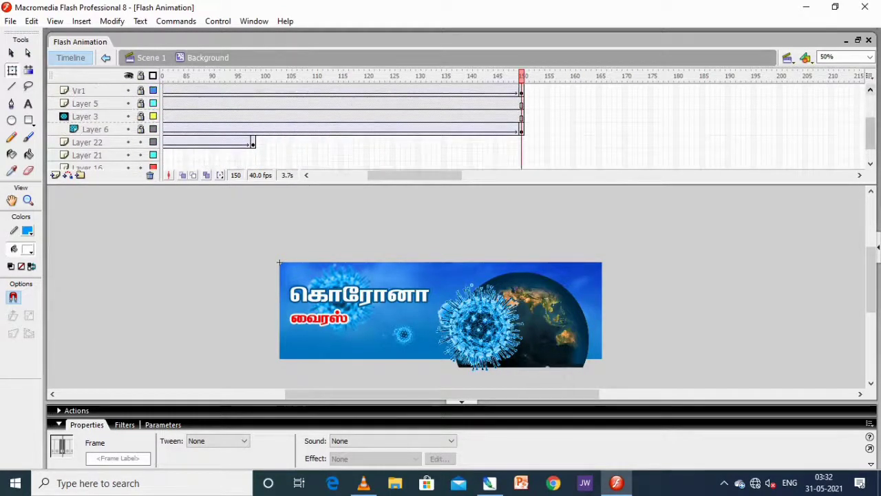
scroll(337, 124, "up", 4)
left_click(471, 117)
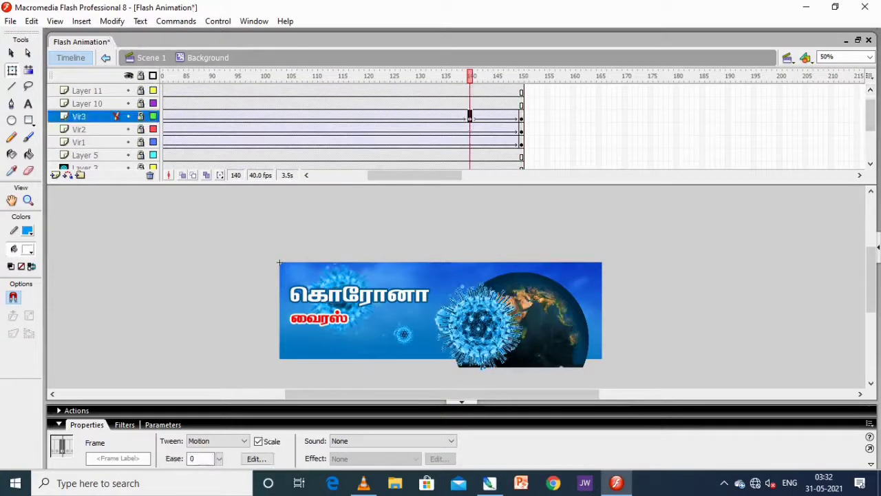
key("F6")
- Set the alpha of the three virus graphics at frame 150 to 0% and test the movie
left_click_drag(279, 262, 428, 352)
left_click(362, 440)
left_click(336, 477)
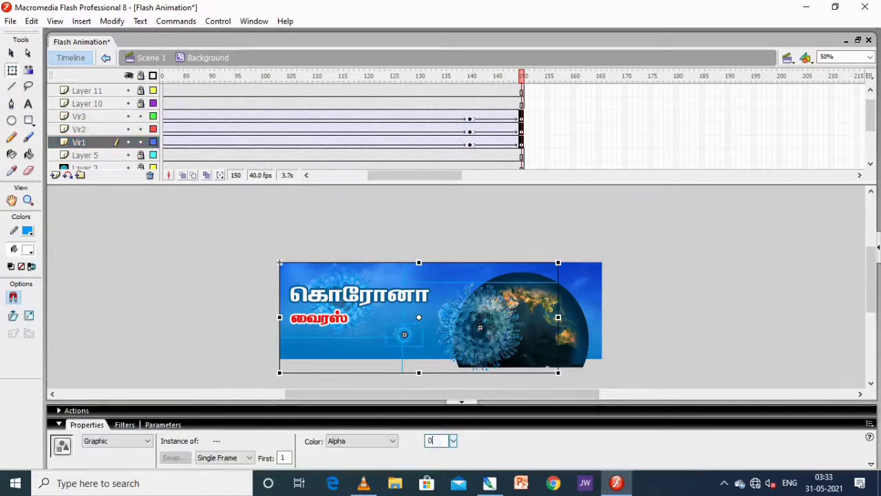
type("0")
left_click(471, 142)
left_click(124, 424)
key("ctrl+Return")
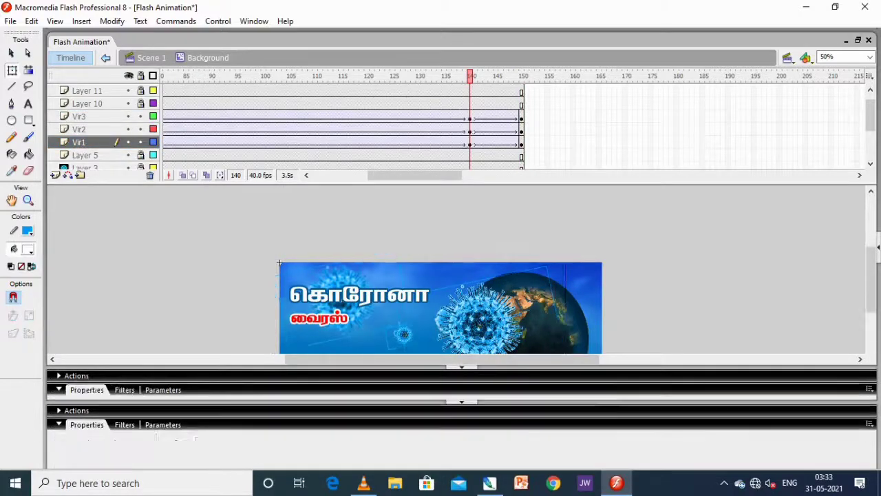
left_click(748, 130)
- Test the movie again to check the virus fade-out and the circle tween on Layer 22
scroll(276, 117, "down", 2)
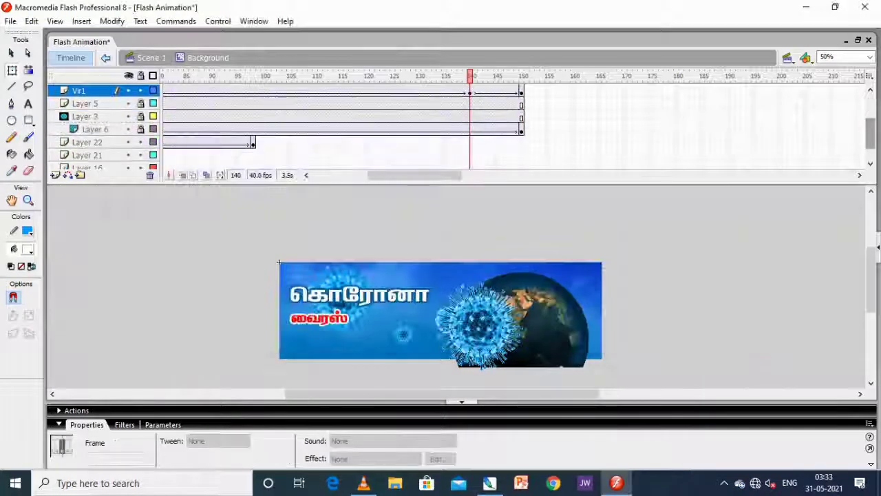
left_click(177, 142)
key("ctrl+Return")
left_click(748, 130)
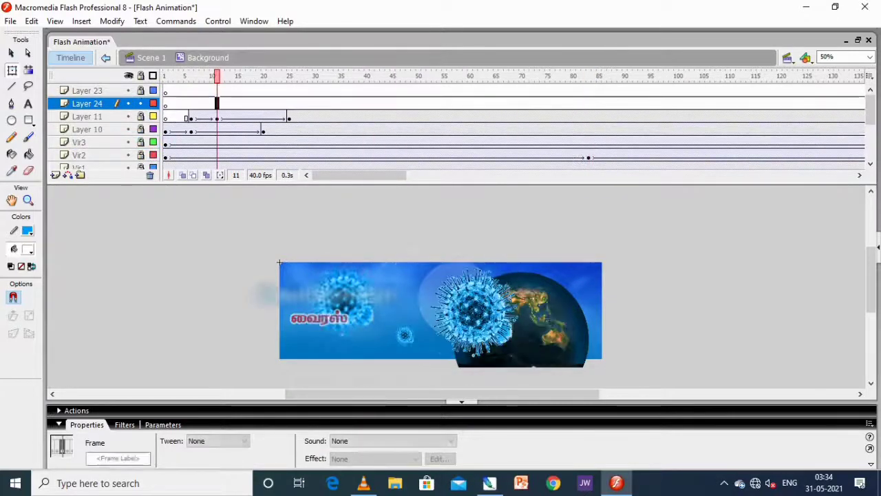
- Import the Pokka title image into Layer 24 at frame 11, place it beside வைரஸ் and convert it to a movie clip
key("ctrl+r")
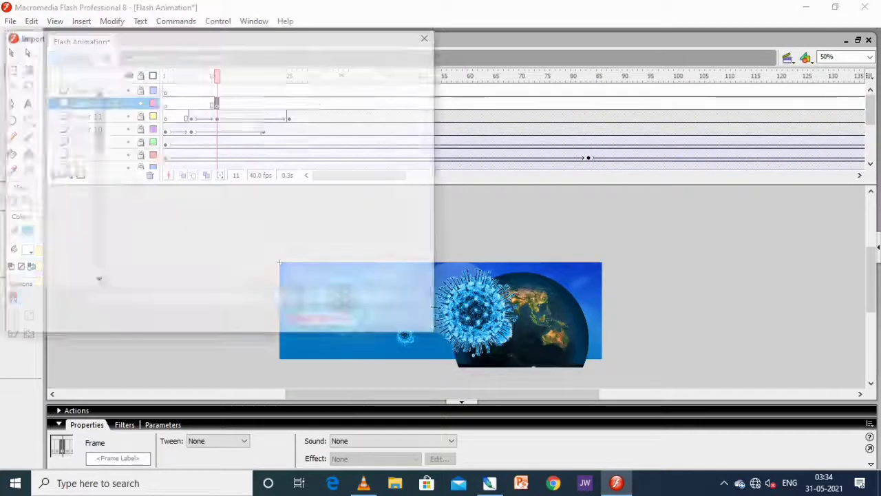
left_click(421, 299)
left_click(507, 402)
double_click(149, 251)
key("Return")
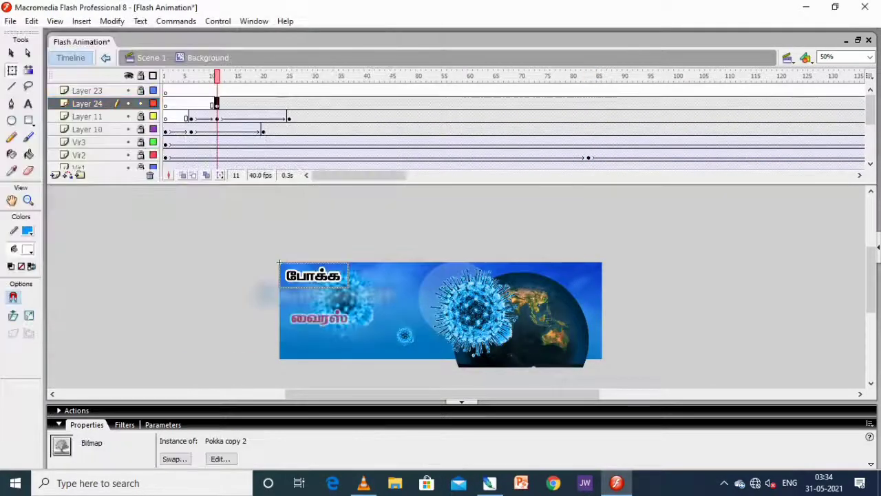
key("F8")
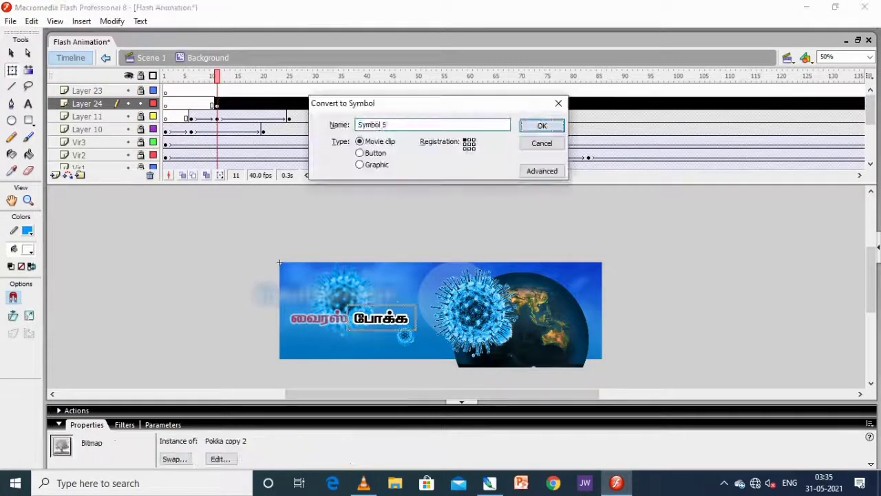
key("Return")
- Insert keyframes at frames 15 and 30 on Layer 24 and create motion tweens between its keyframes
left_click(268, 103)
left_click(215, 103)
left_click(289, 103)
key("F6")
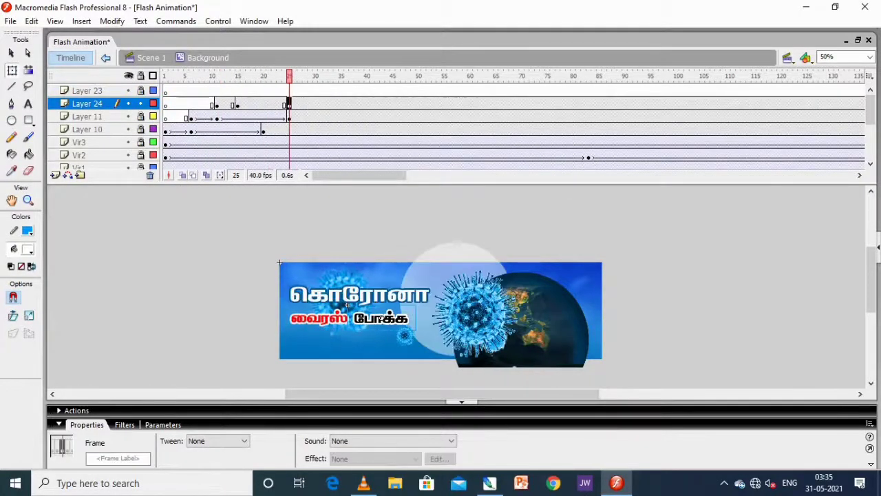
left_click(232, 103)
right_click(291, 103)
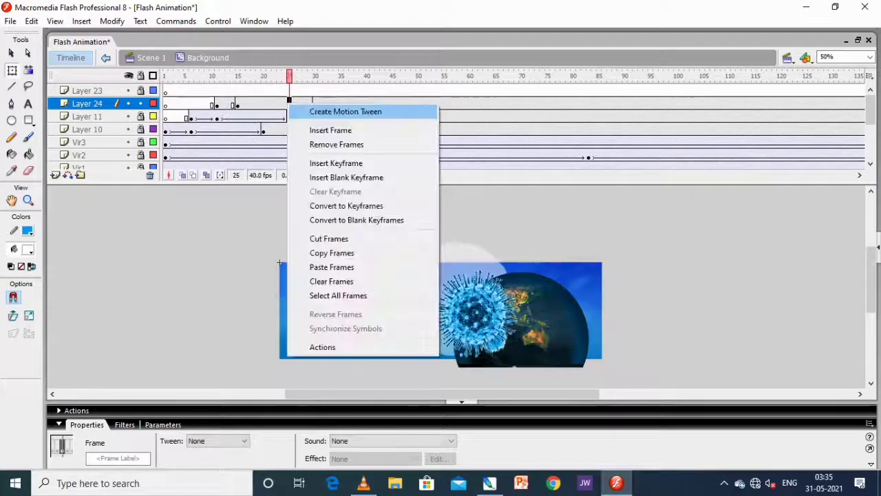
left_click(346, 110)
- Apply a Blur filter instead of a Drop Shadow to the போக்க clip at frame 11 of Layer 24
left_click(215, 103)
left_click(125, 424)
left_click(57, 401)
left_click(108, 311)
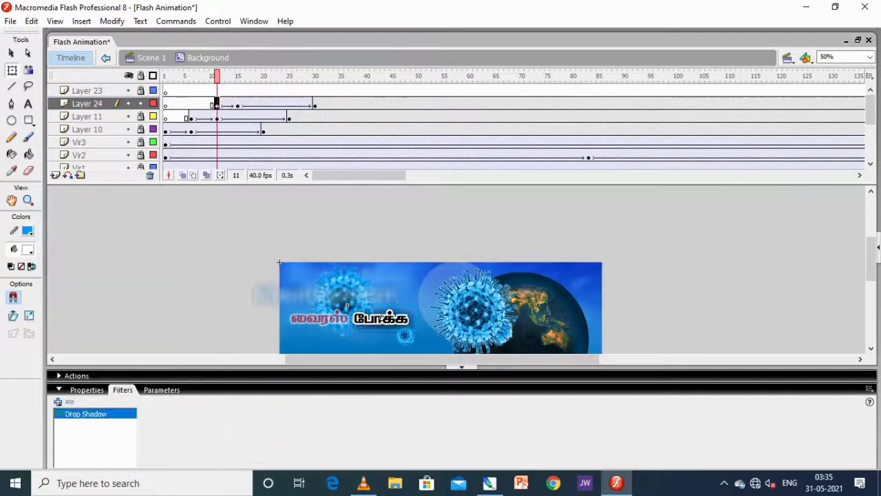
left_click(58, 402)
left_click(107, 327)
- Set the போக்க clip's alpha to 50% at frame 15 of Layer 24 and test the movie
left_click(238, 104)
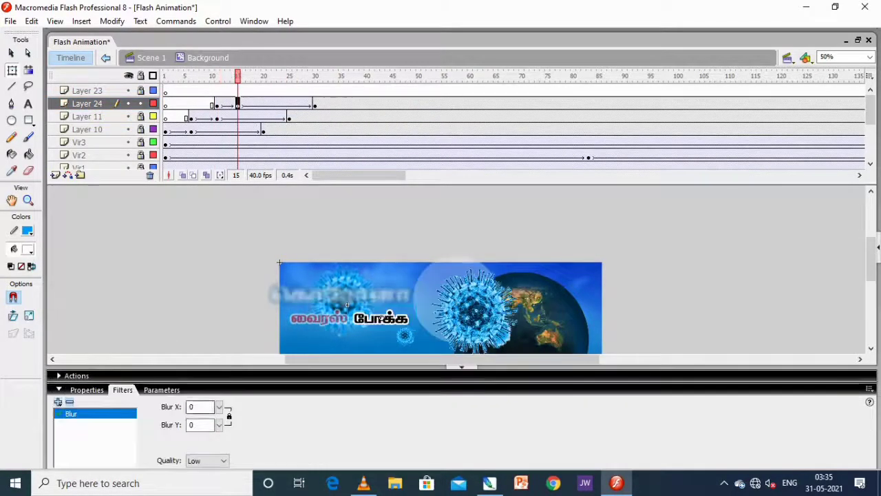
left_click(87, 389)
left_click(362, 440)
left_click(338, 475)
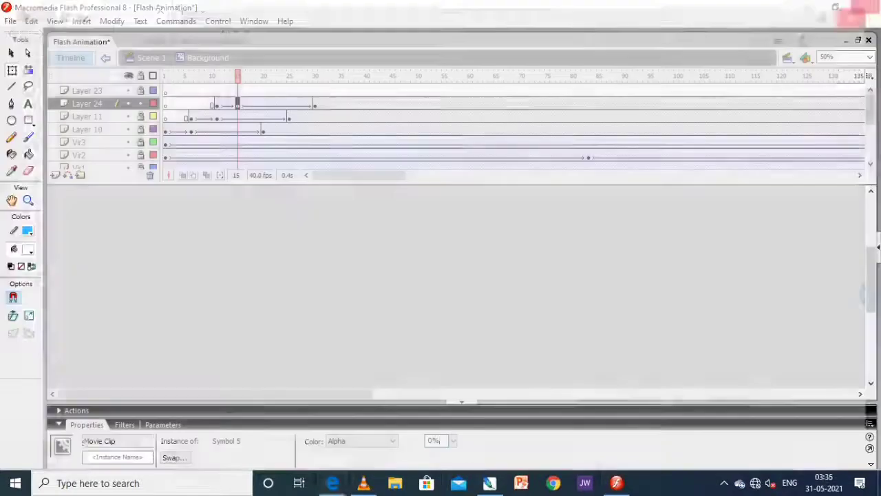
type("50")
key("ctrl+Return")
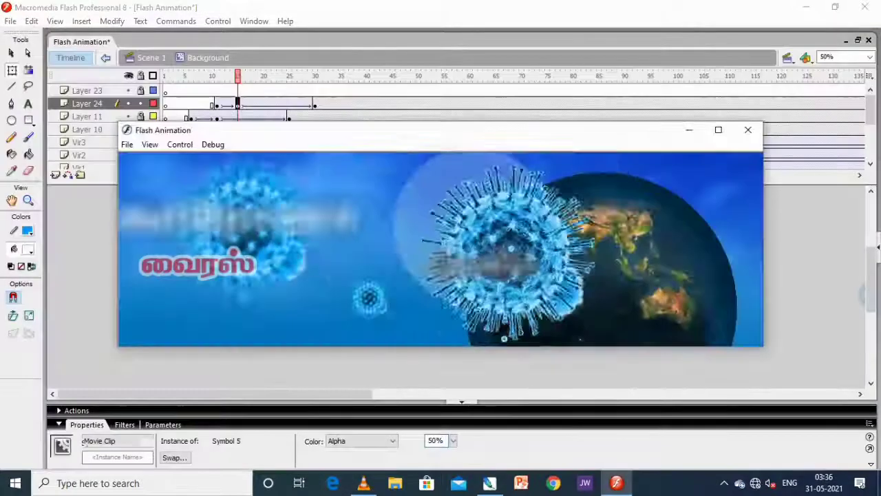
left_click(744, 128)
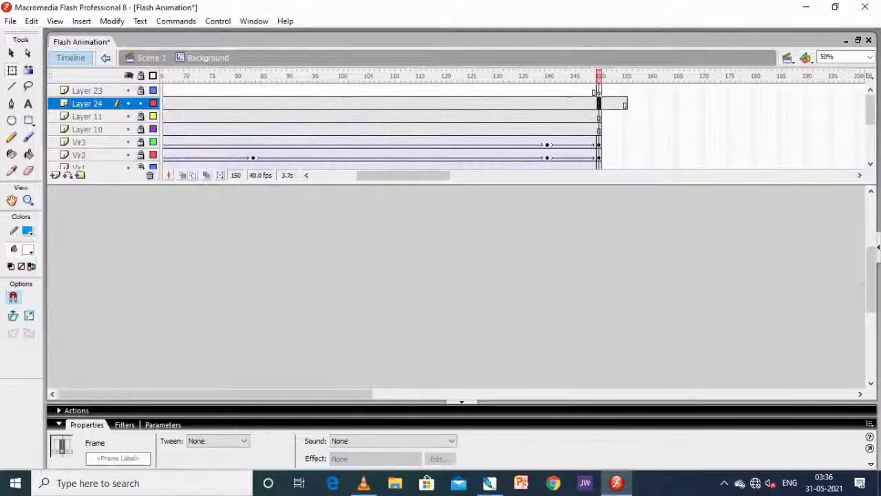
- Tween the three titles on Layers 24, 11 and 10 to fade out from frame 140 to 150 and test the movie
left_click(645, 115)
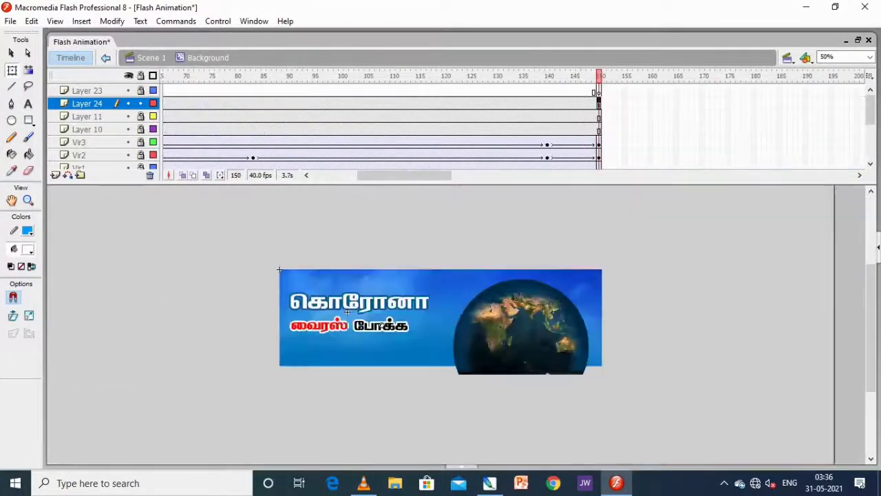
left_click_drag(542, 104, 590, 128)
key("F6")
right_click(590, 128)
left_click(624, 137)
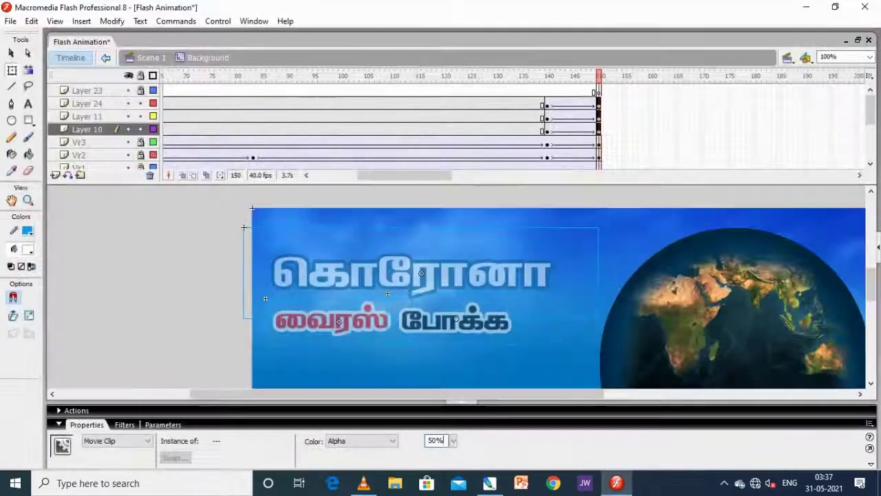
key("ctrl+Return")
left_click(747, 130)
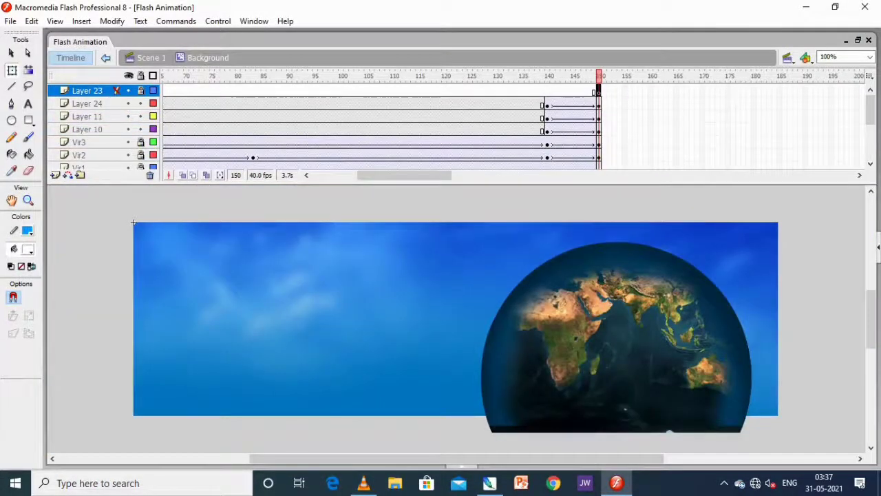
- Import Mask Text on Layer 23 and Pottuko below it on a new Layer 25 at frame 150, converting both to movie clips
key("ctrl+r")
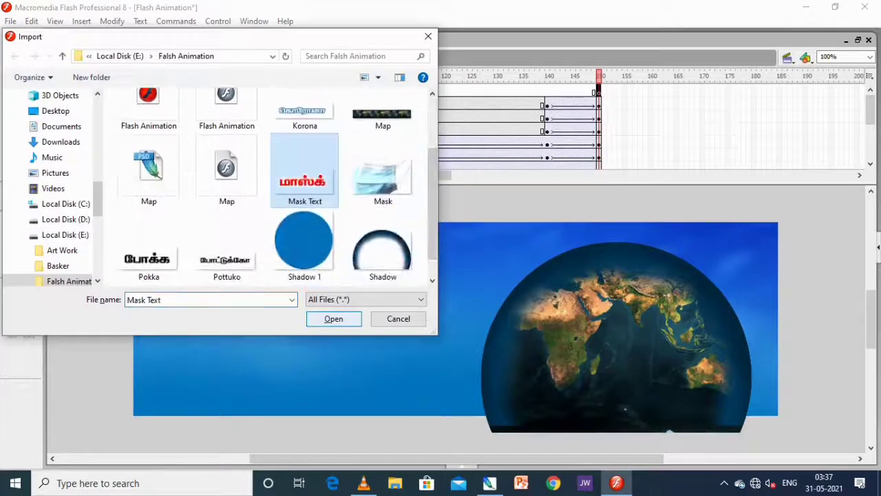
key("Return")
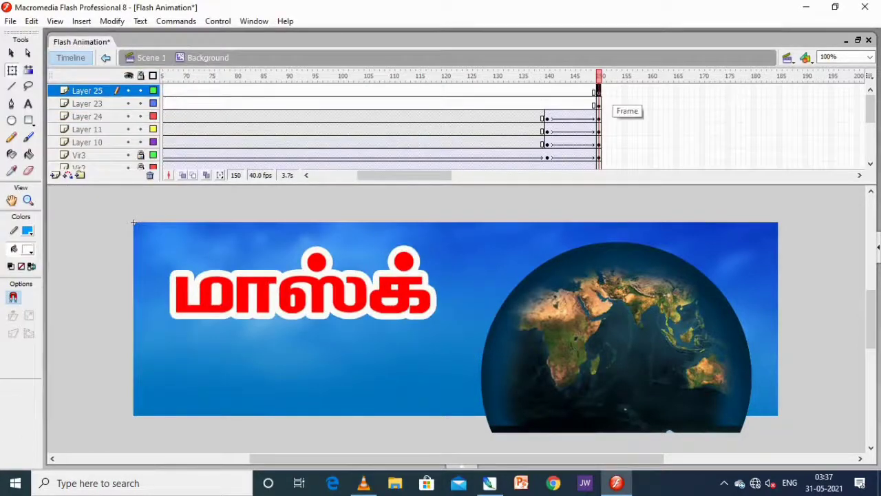
key("ctrl+r")
key("Return")
left_click_drag(388, 254, 310, 352)
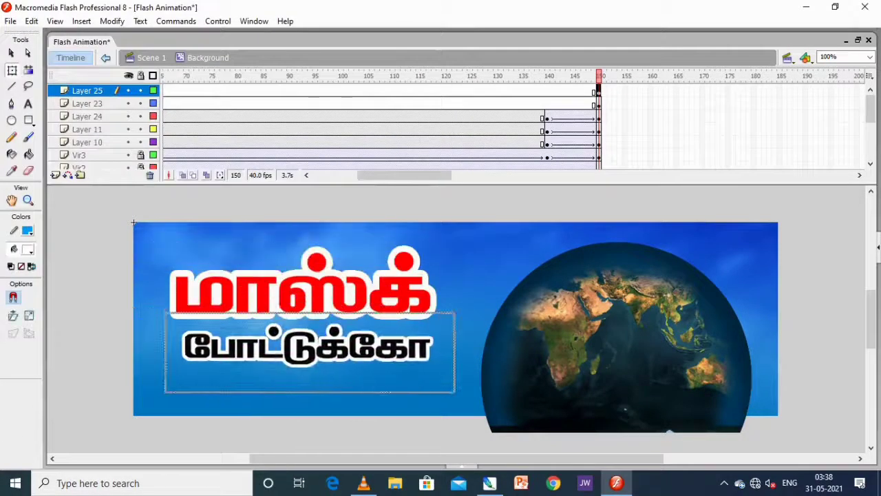
key("F8")
key("Return")
- Insert keyframes at frames 155 and 170 on Layers 23 and 25
left_click(620, 104)
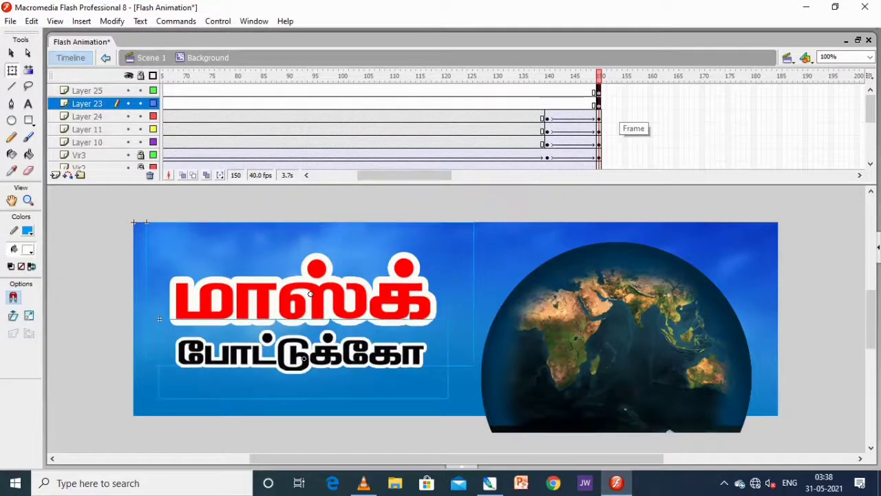
key("F6")
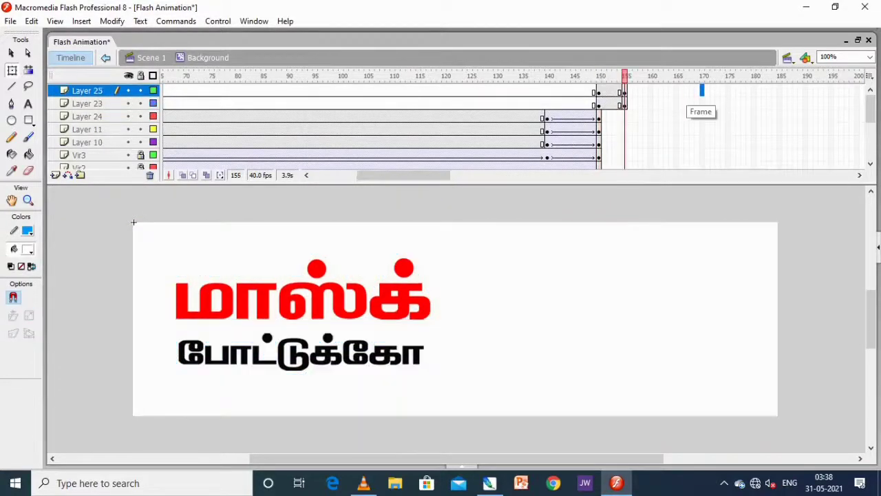
left_click_drag(403, 175, 467, 175)
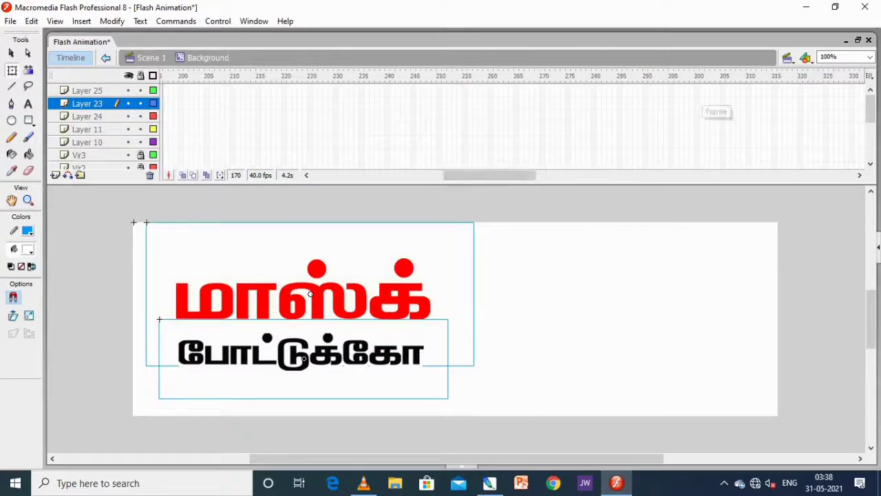
- Extend the new title layers and the globe and background layers to frame 300 and test the movie
left_click(697, 103)
key("F5")
scroll(103, 131, "down", 3)
left_click(697, 155)
left_click(697, 142, "shift")
key("F5")
key("ctrl+Return")
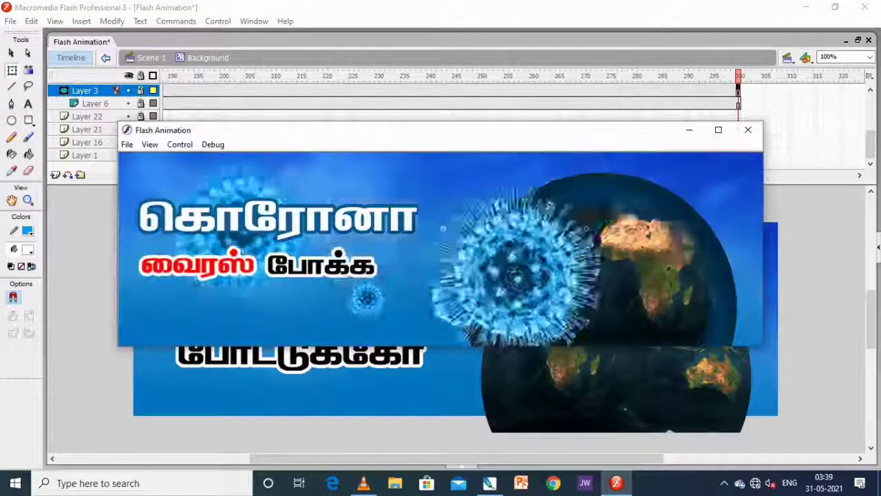
left_click(748, 128)
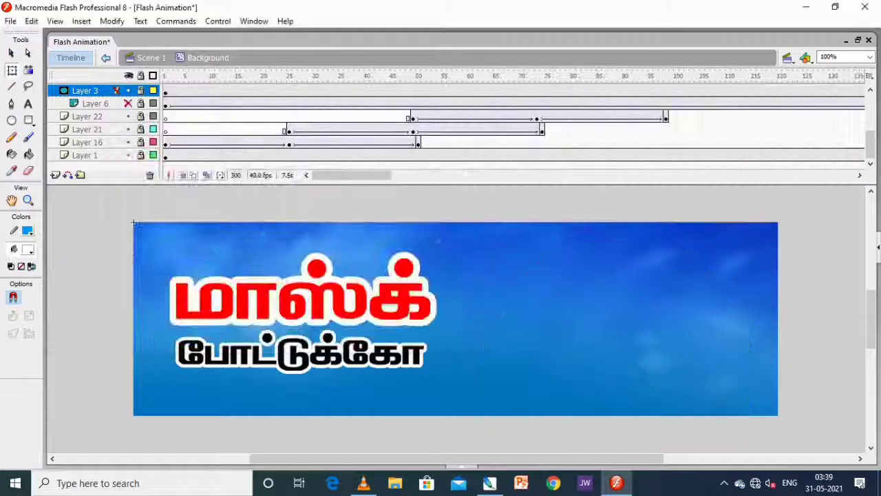
- Extend the globe map's tween on Layer 6 to a keyframe at frame 300, save the file and test the movie
key("Return")
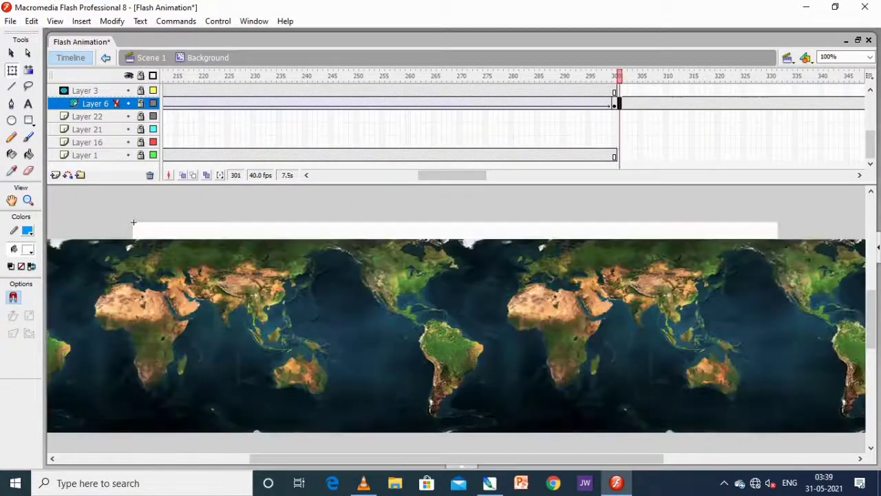
key("ctrl+s")
key("ctrl+Return")
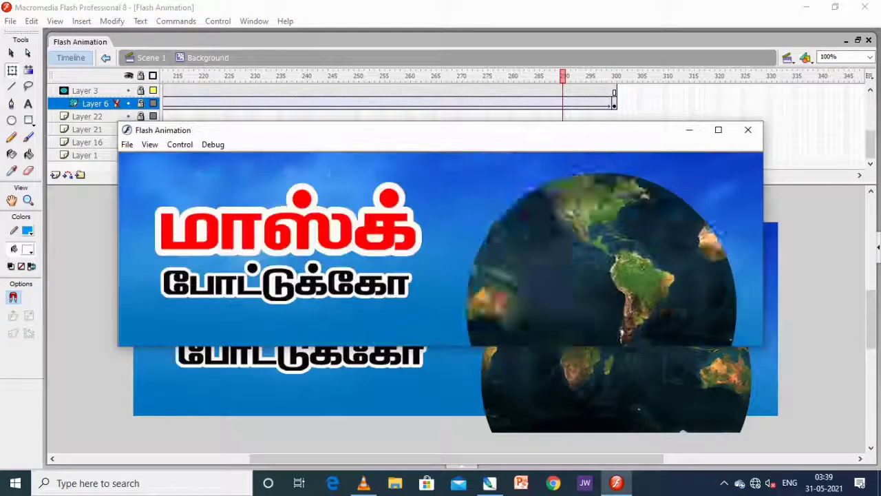
key("ctrl+w")
- Create motion tweens on Layers 23 and 25 from frame 150 to 170 and set the மாஸ்க் clip's alpha to 0% at frame 150
right_click(403, 92)
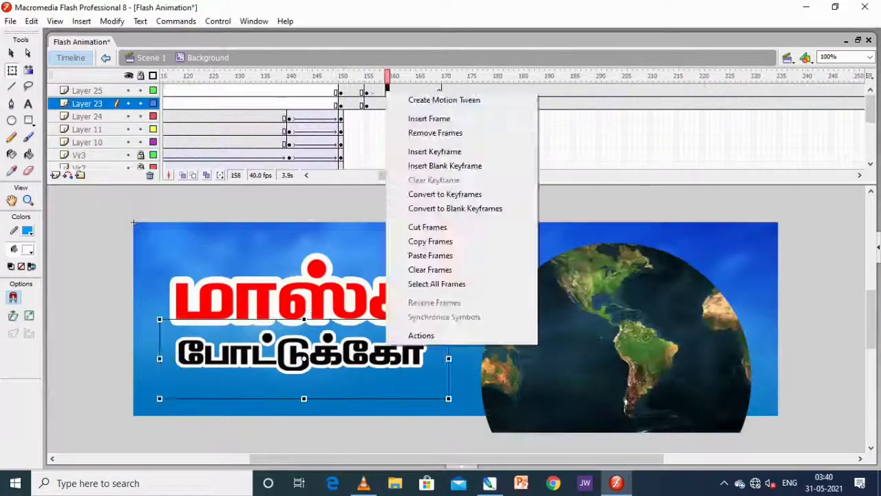
left_click(448, 93)
key("ctrl+F3")
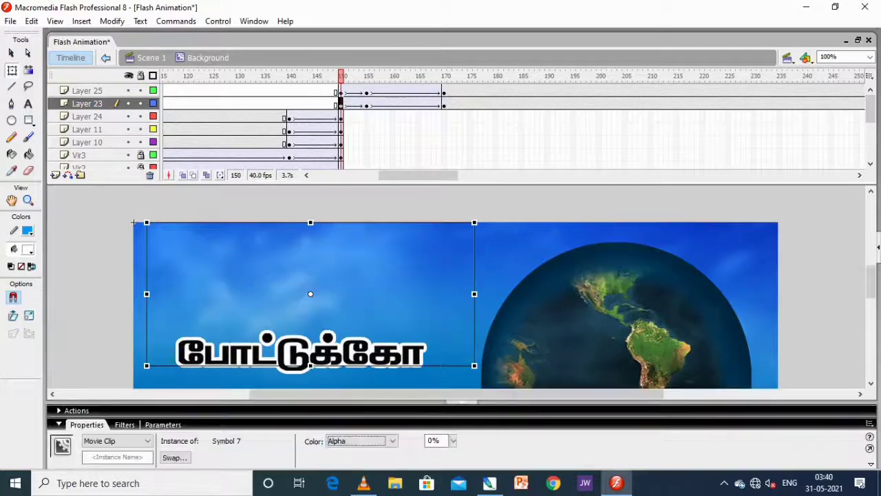
- Apply a Blur filter of 50 to the மாஸ்க் clip at frame 150 and shift the clip left
left_click(123, 390)
left_click(58, 402)
left_click(93, 325)
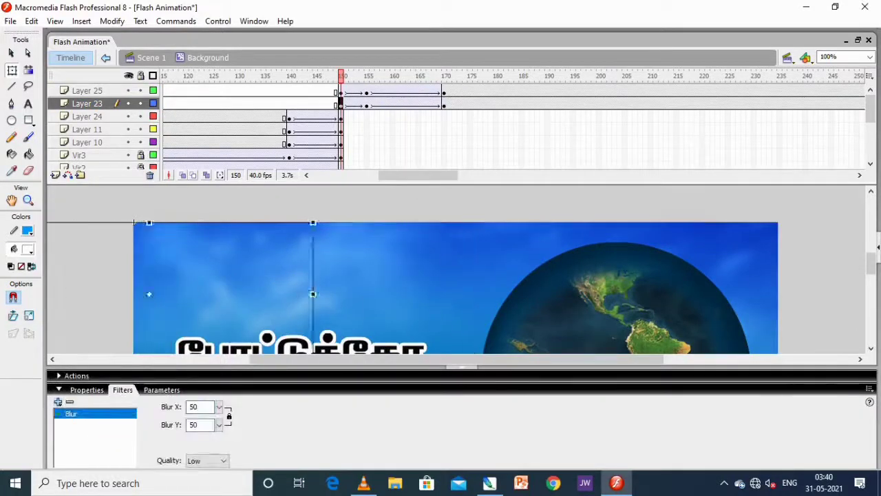
left_click(338, 104)
- Set the blur of the மாஸ்க் clip to 50 at frame 155 of Layer 23 and test the movie
left_click(366, 103)
left_click(123, 390)
type("50")
key("Return")
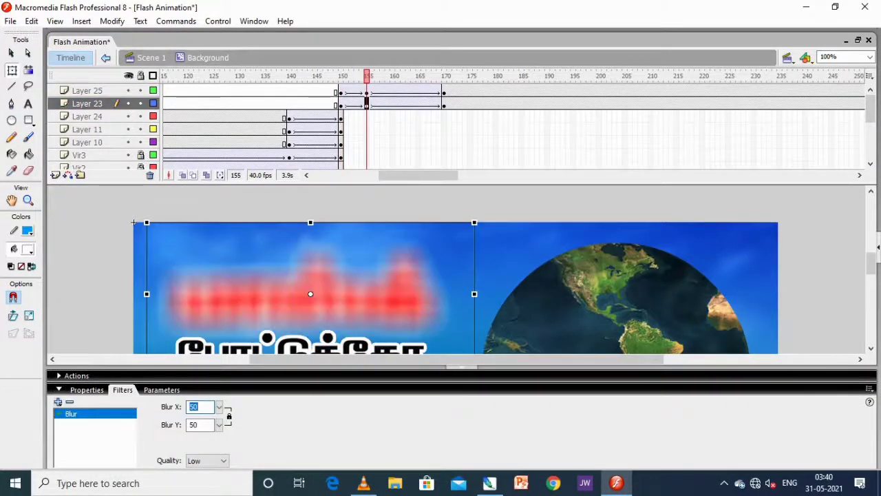
key("ctrl+Return")
key("ctrl+w")
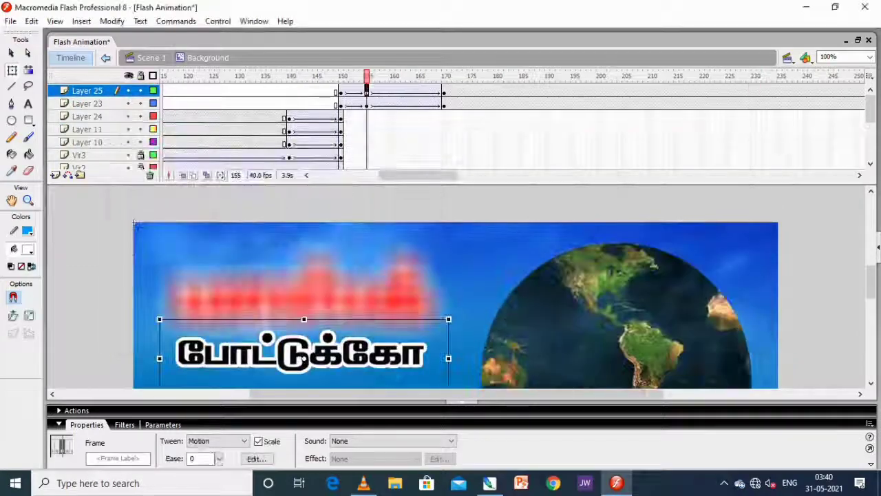
- Move the மாஸ்க் clip right over the globe at frame 155, set its alpha to 0% and test the movie
left_click_drag(311, 294, 536, 295)
left_click(87, 424)
left_click(362, 441)
left_click(337, 472)
left_click(453, 441)
left_click_drag(489, 448, 444, 448)
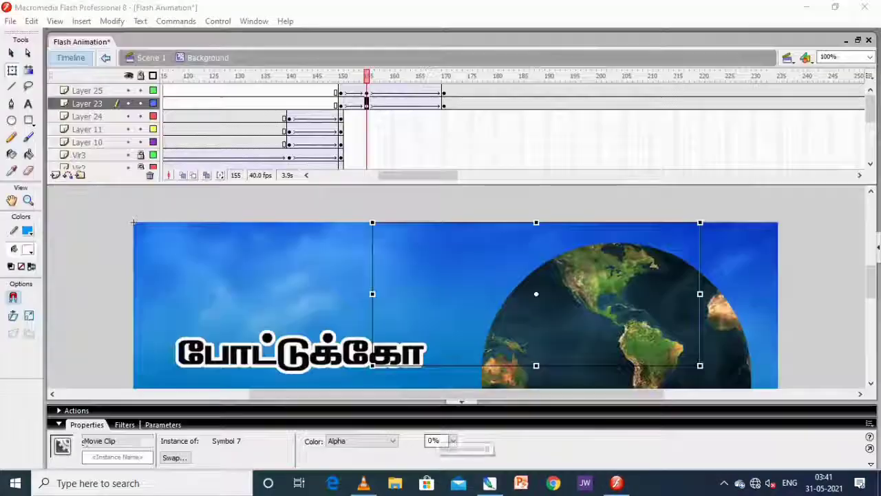
key("ctrl+Return")
key("ctrl+w")
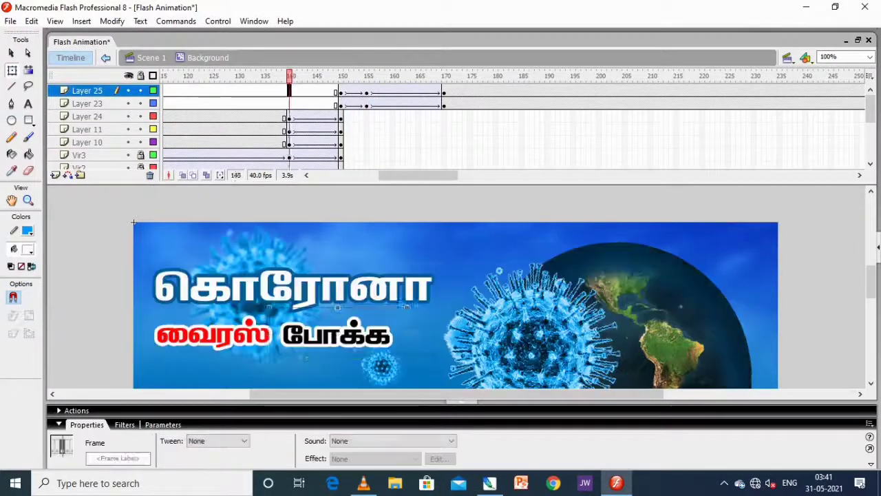
- Shift the போட்டுக்கோ tween on Layer 25 in stages until it spans frames 165 to 185, testing the movie after each change
key("ctrl+Return")
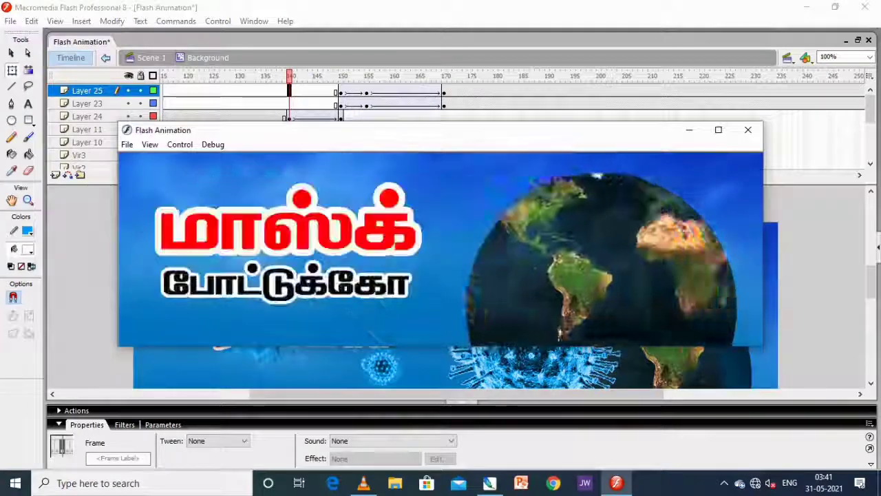
left_click(748, 129)
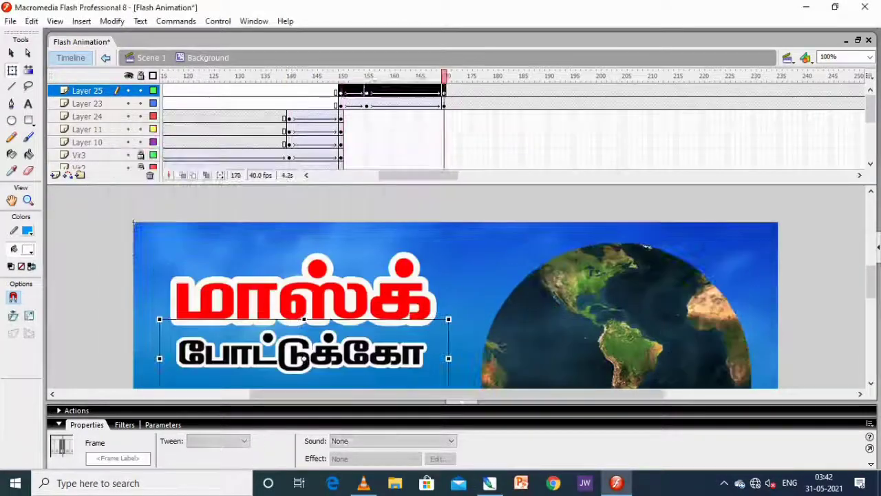
key("ctrl+Return")
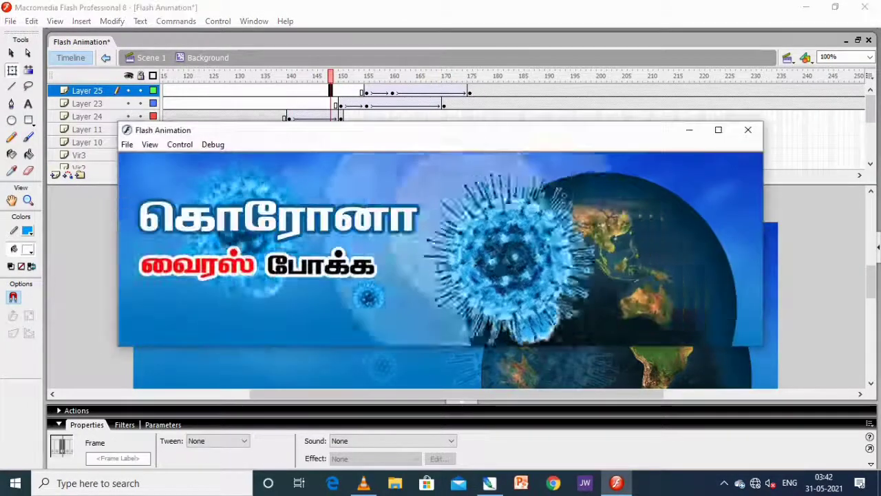
key("ctrl+w")
key("ctrl+Return")
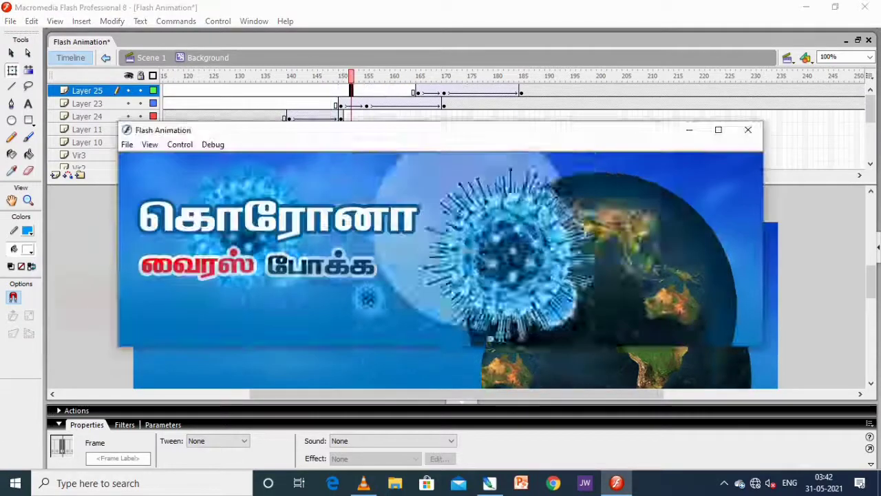
key("ctrl+w")
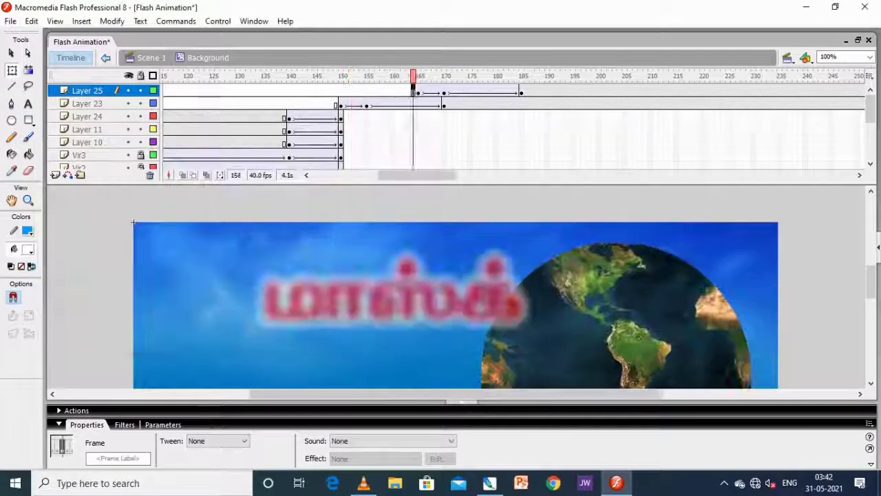
- Import the face mask image into Layer 26 at frame 170 and position it over the globe
key("Return")
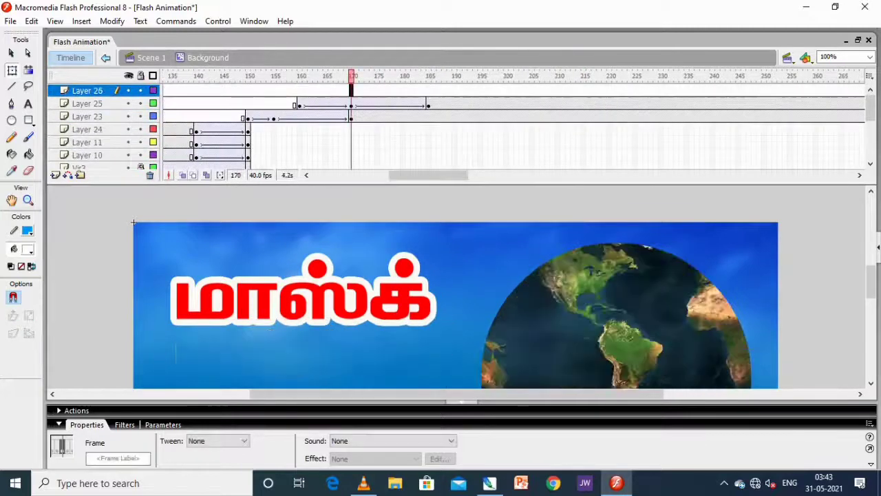
key("ctrl+r")
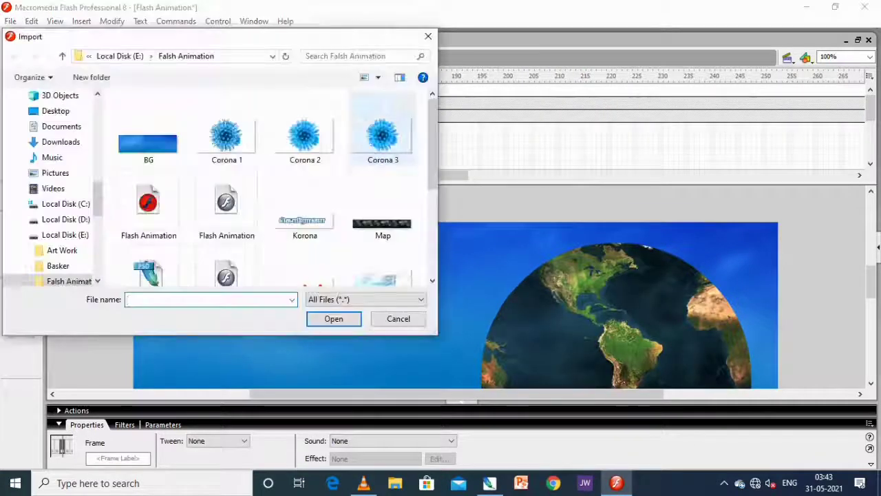
key("Return")
key("ctrl+F3")
left_click_drag(259, 342, 582, 342)
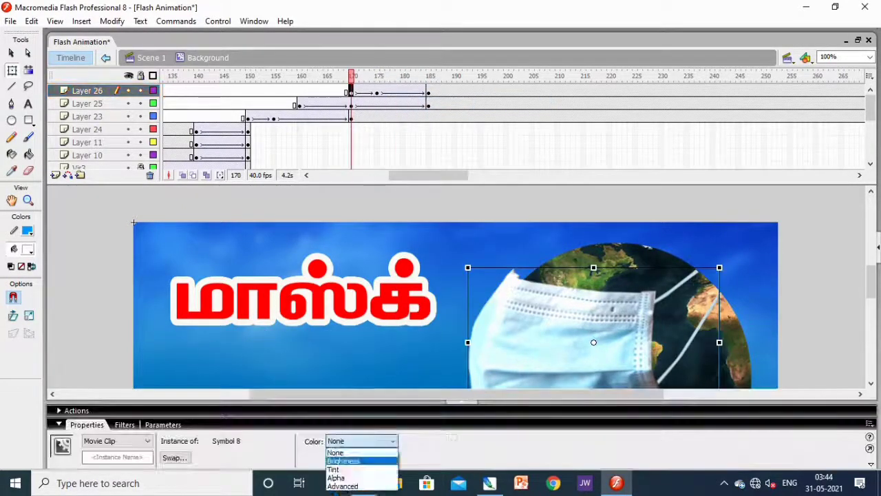
- Shift the face mask clip left at frame 175 of Layer 26 and test the movie
left_click(377, 93)
key("ctrl+Return")
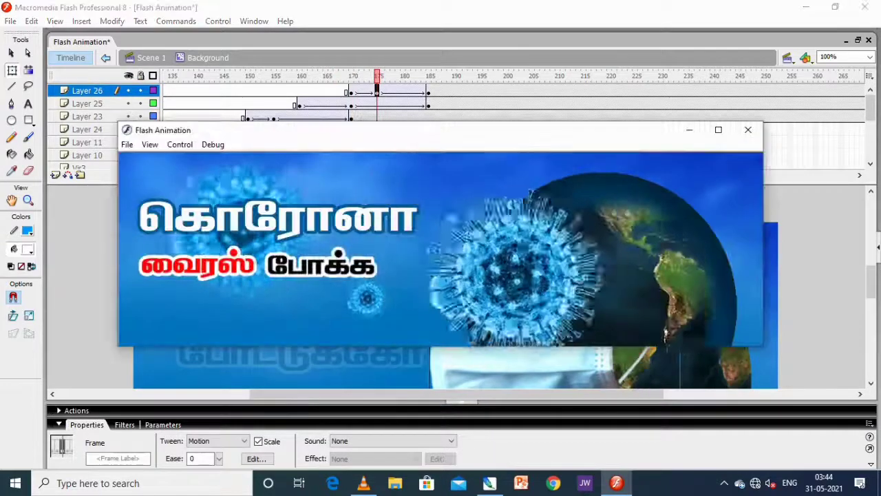
key("ctrl+w")
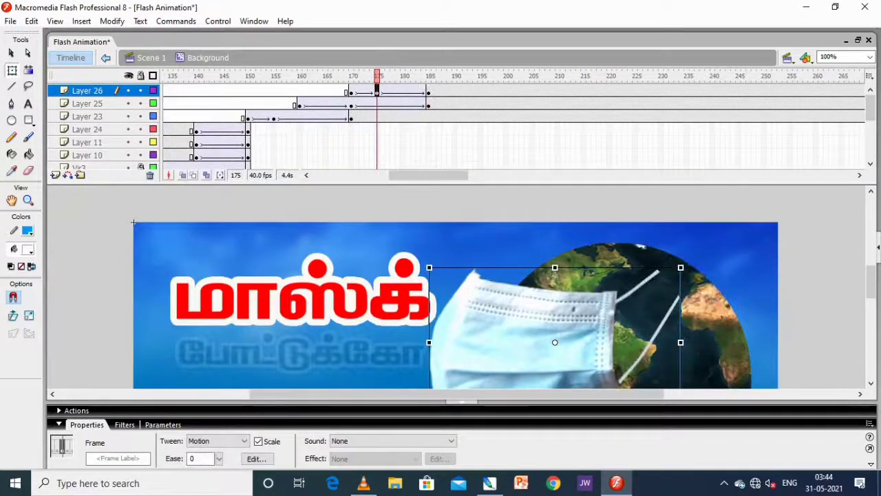
key("ctrl+Return")
key("ctrl+w")
left_click(748, 129)
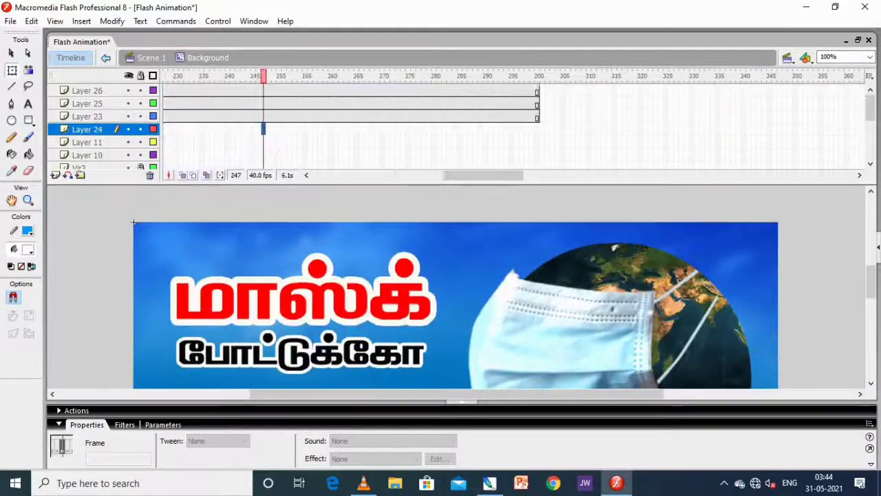